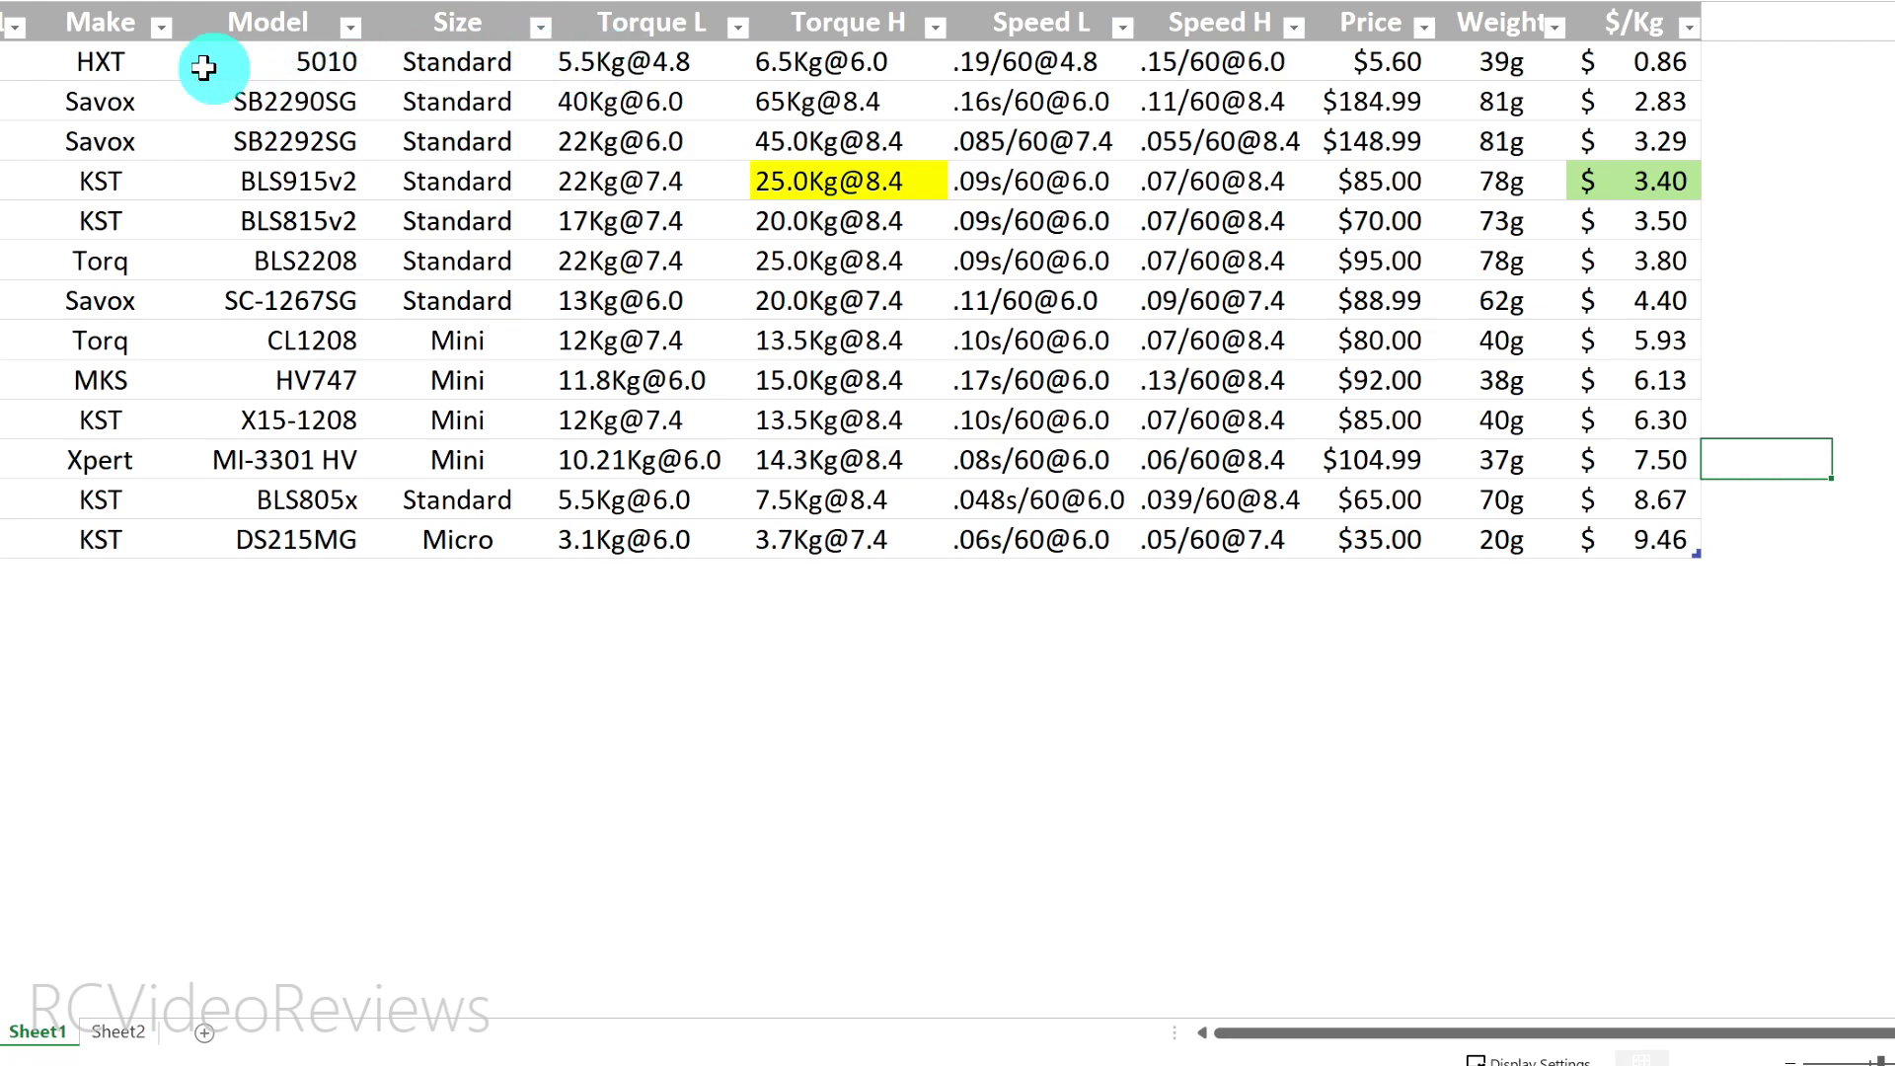
click(127, 63)
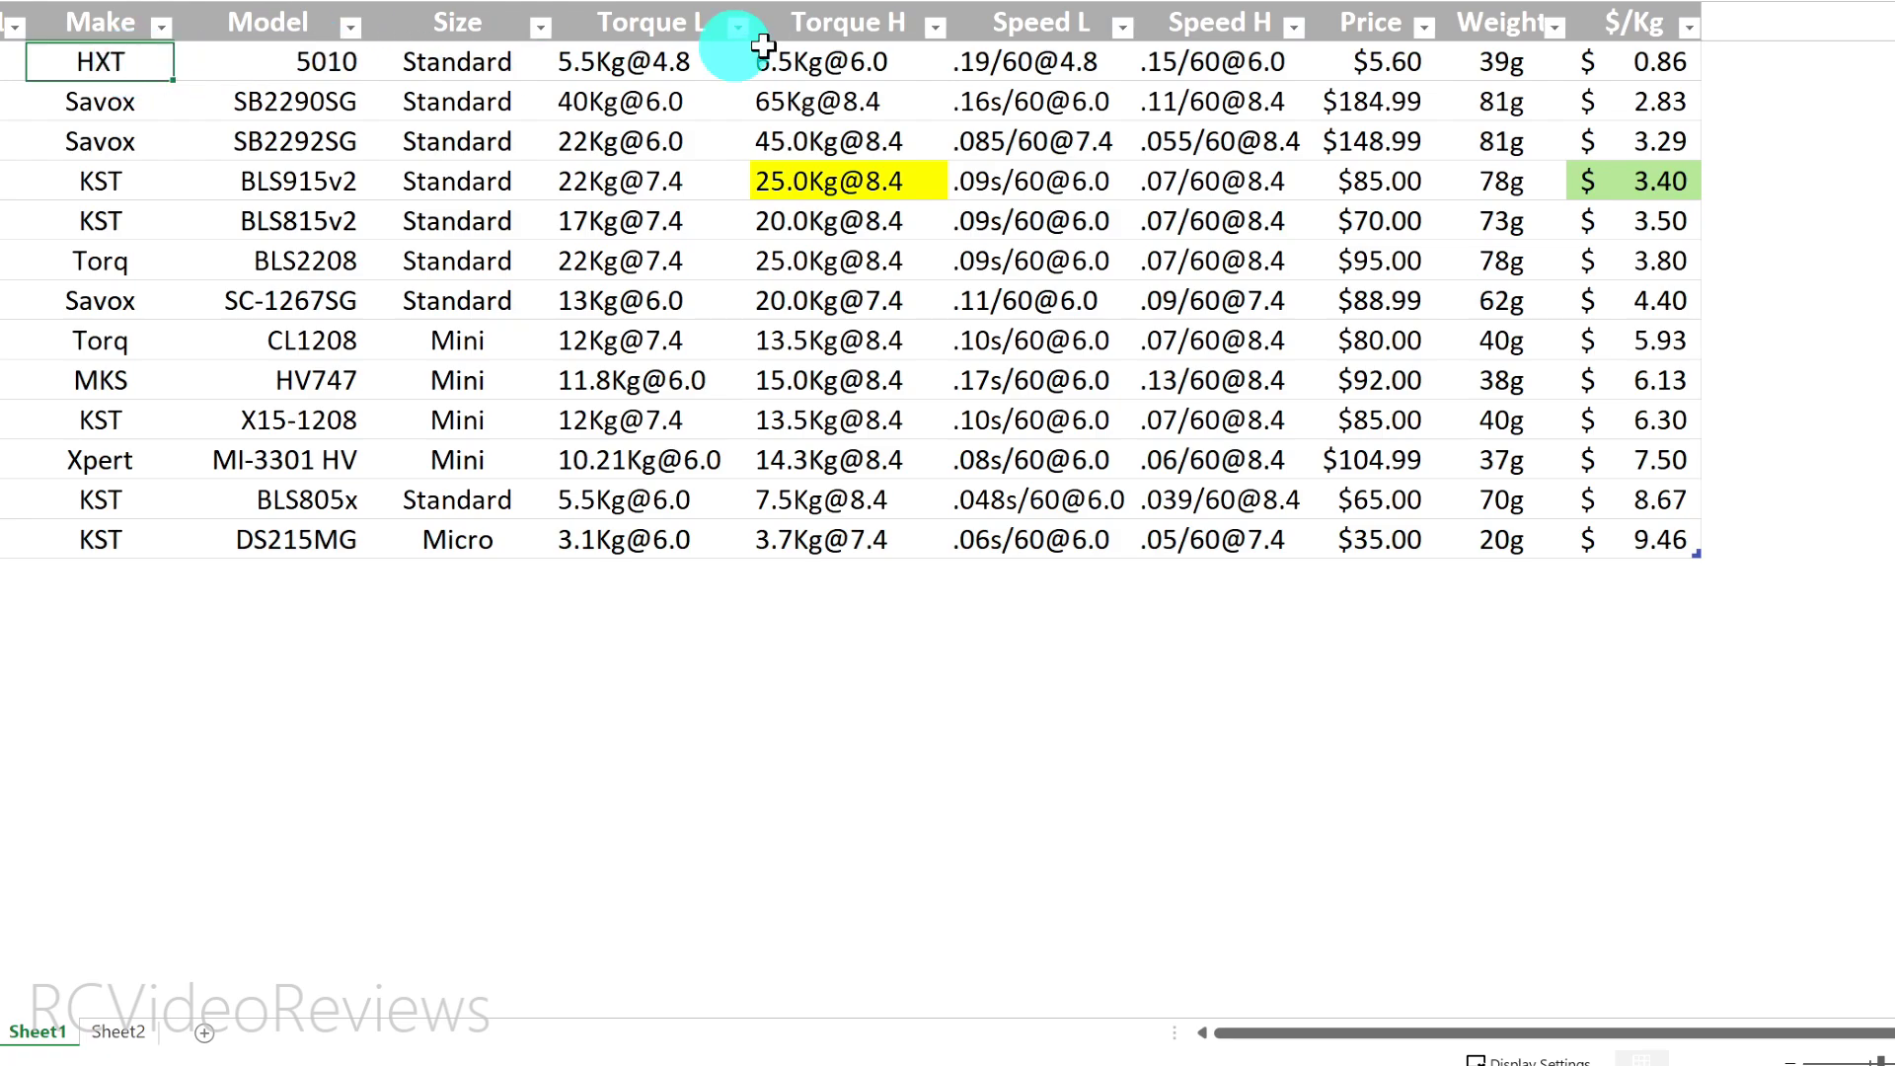
click(1381, 63)
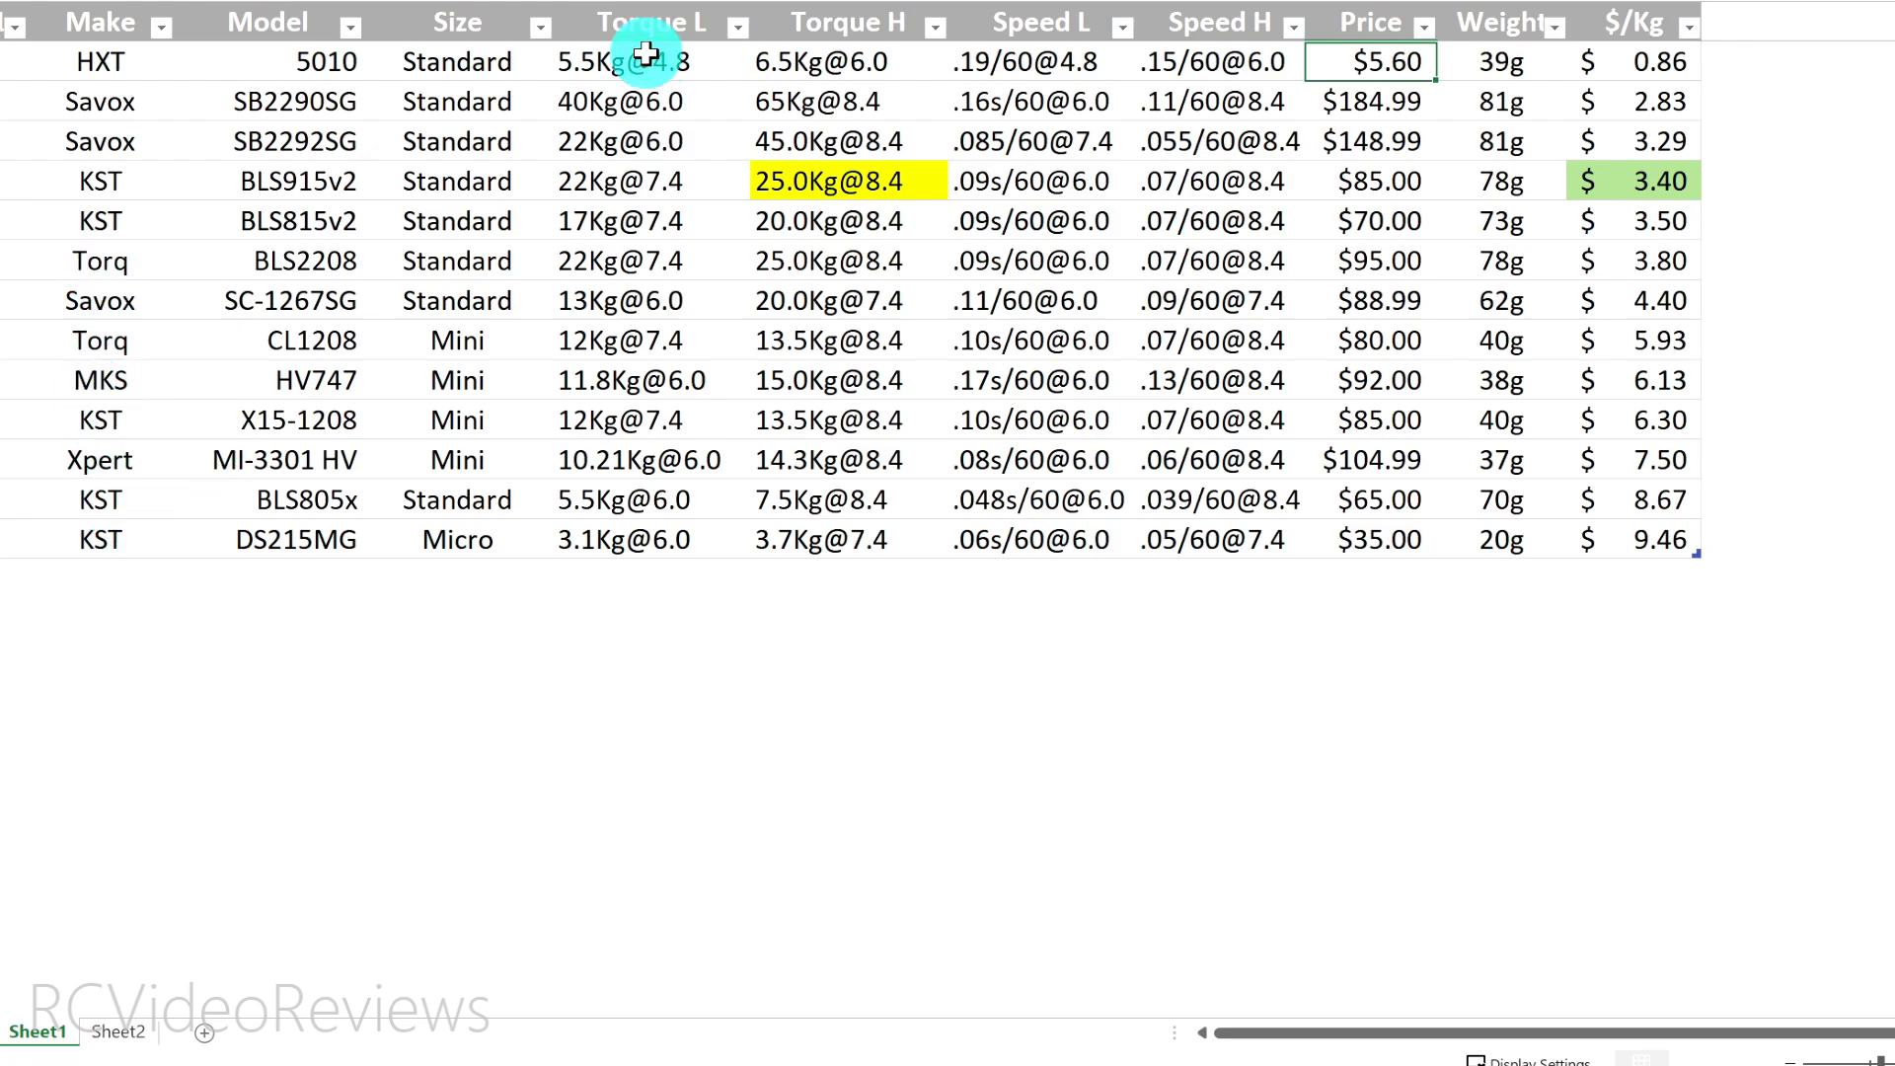
click(635, 26)
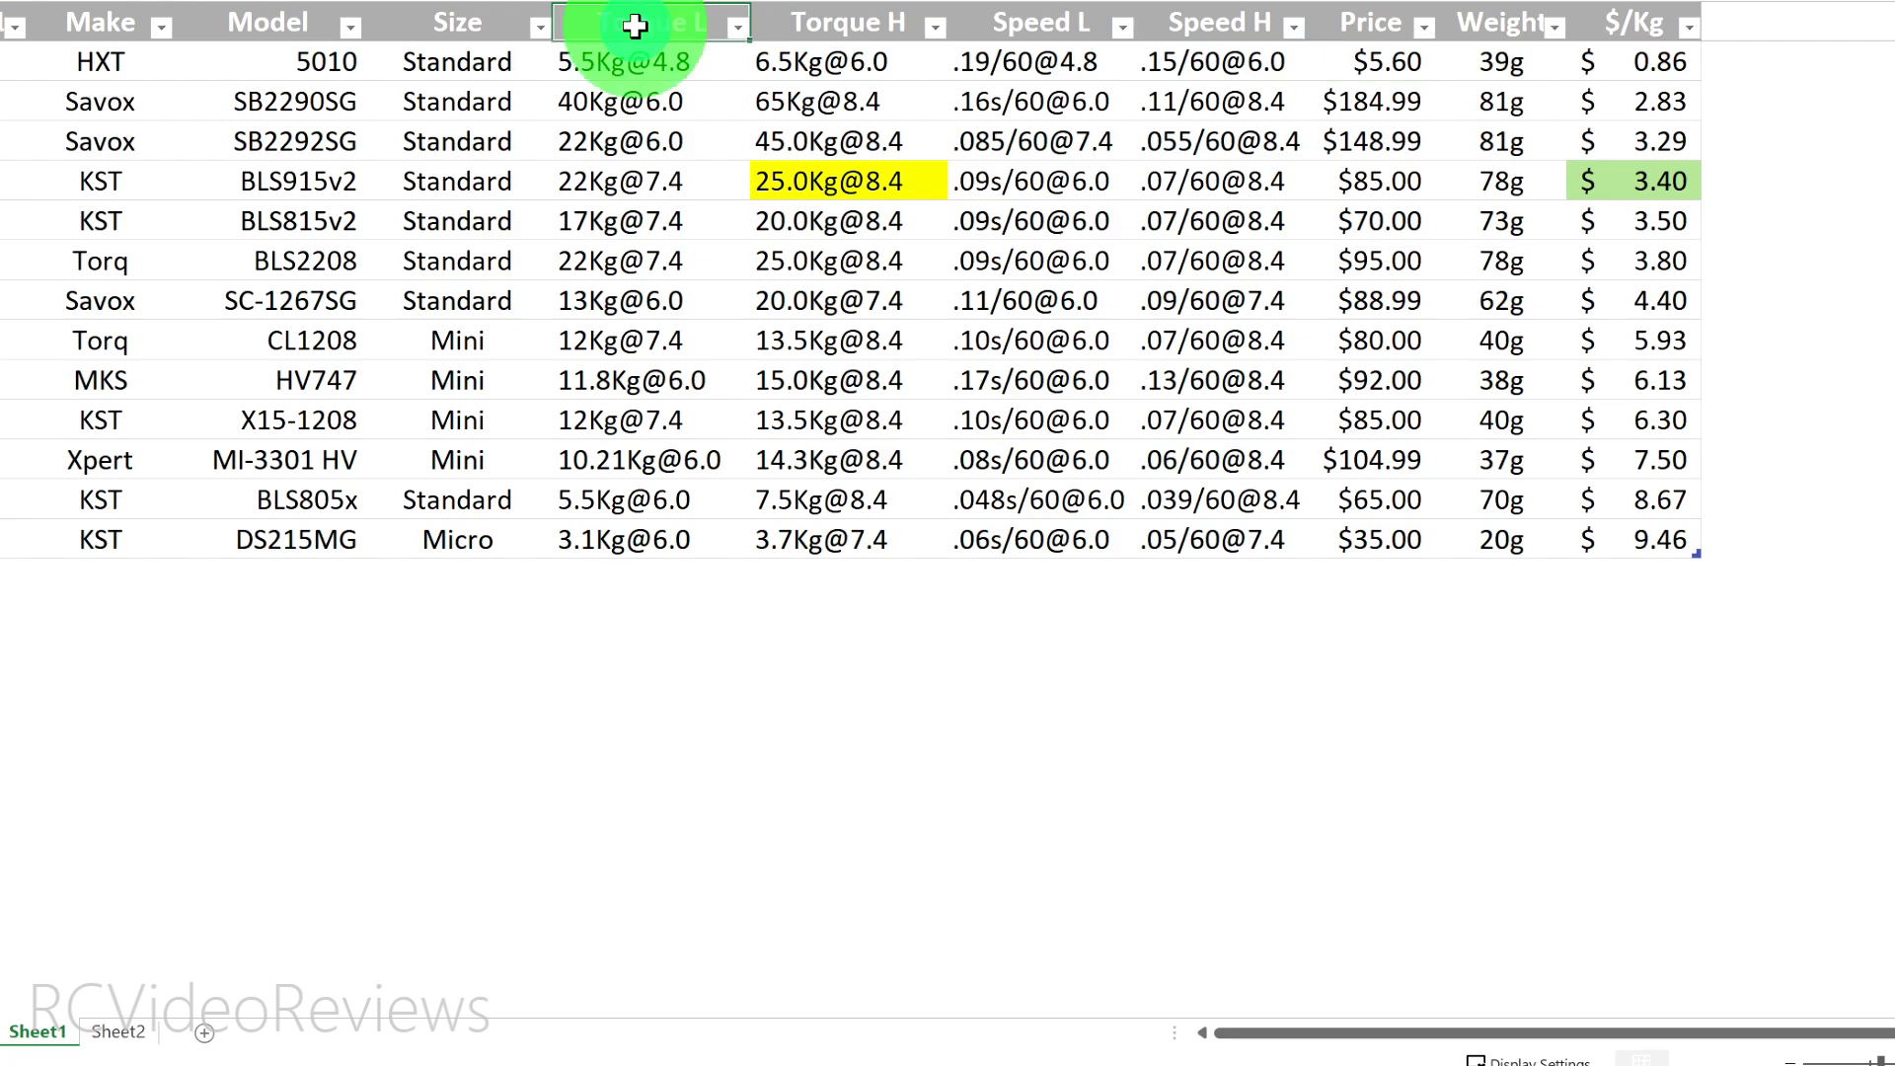
click(846, 25)
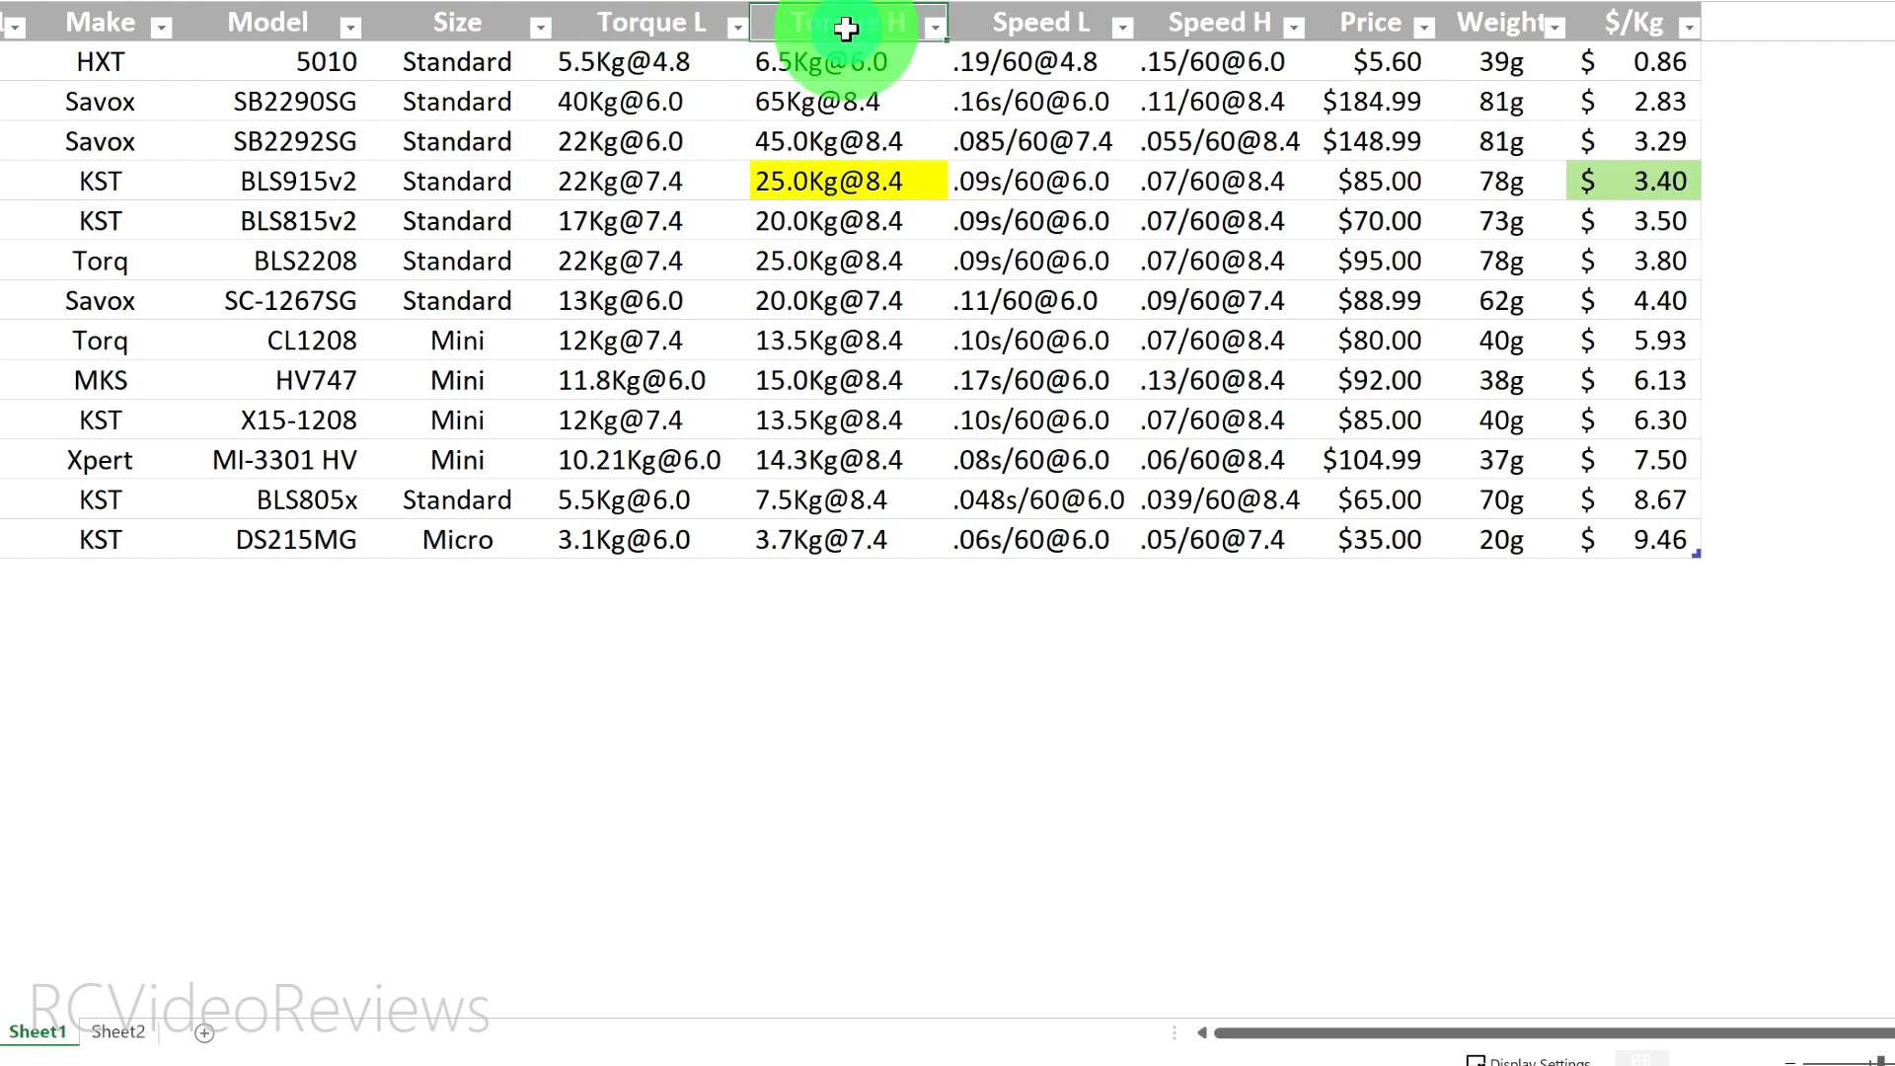
click(685, 100)
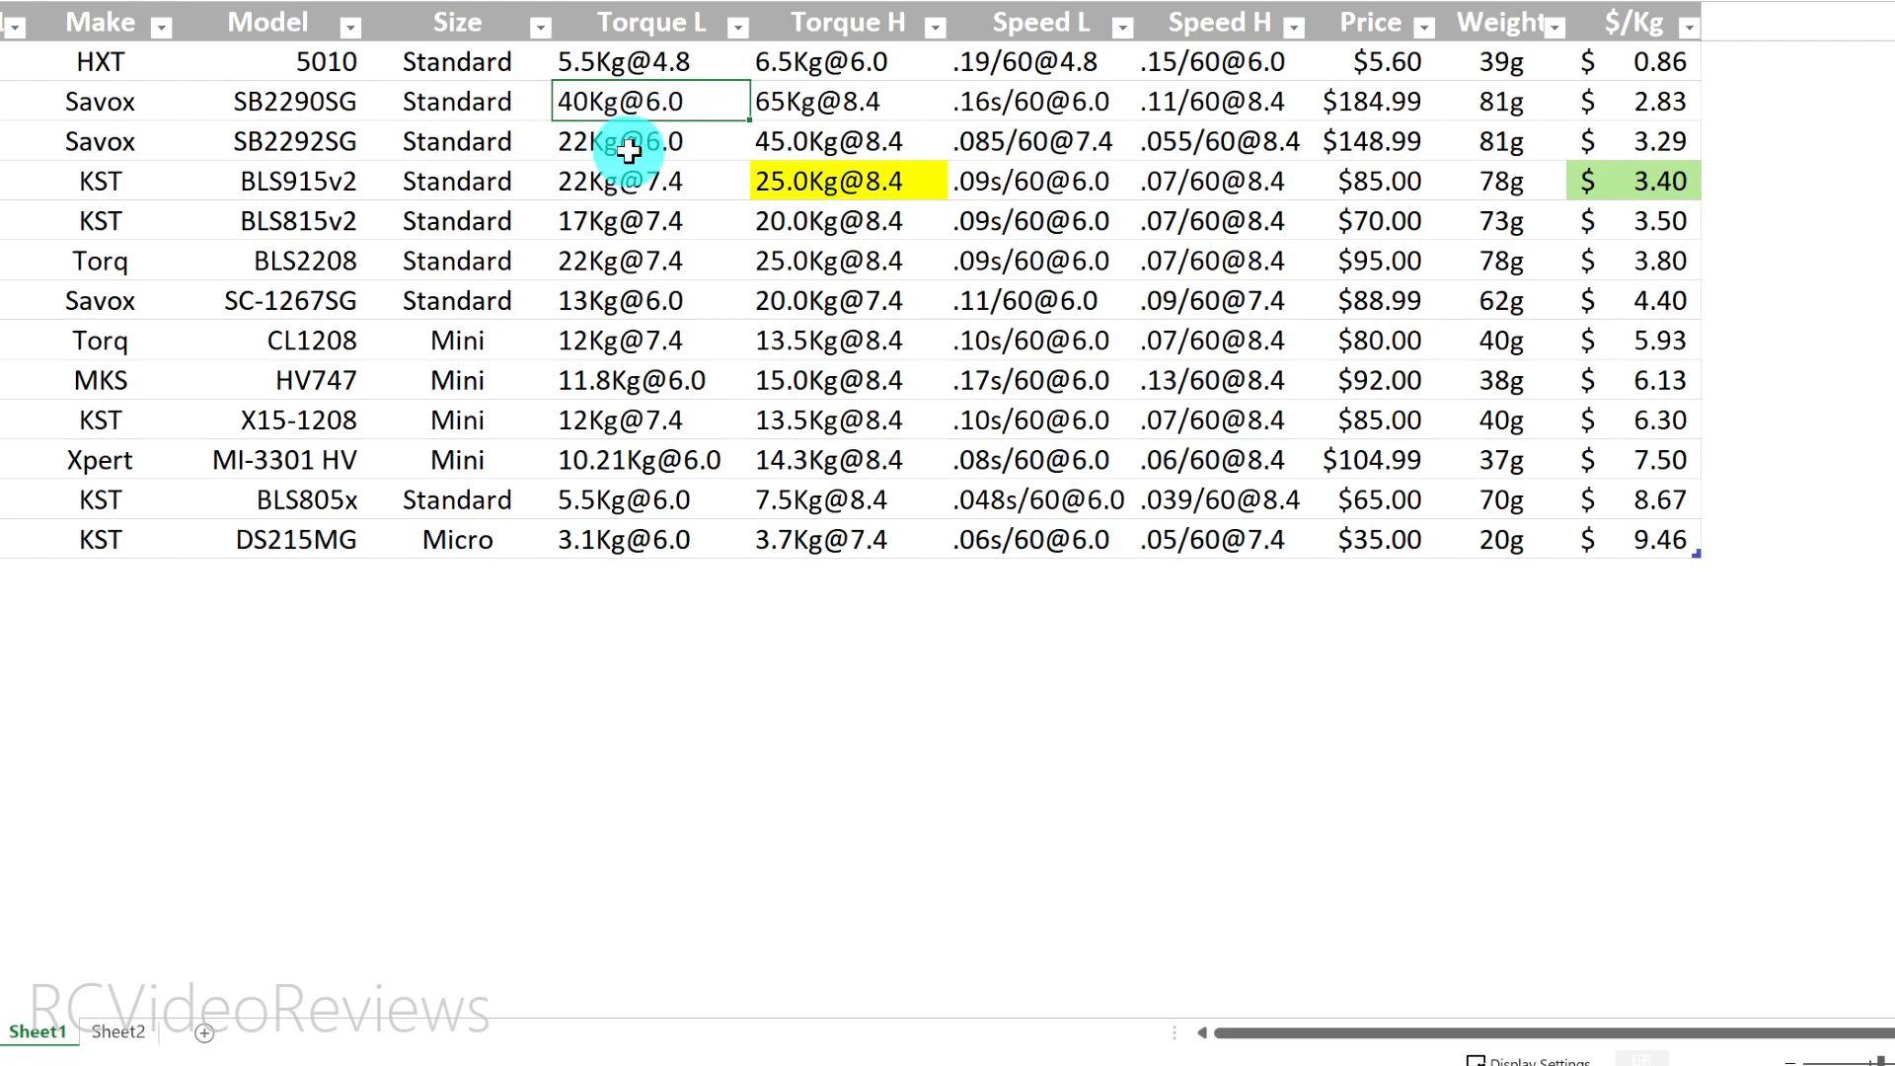
click(587, 141)
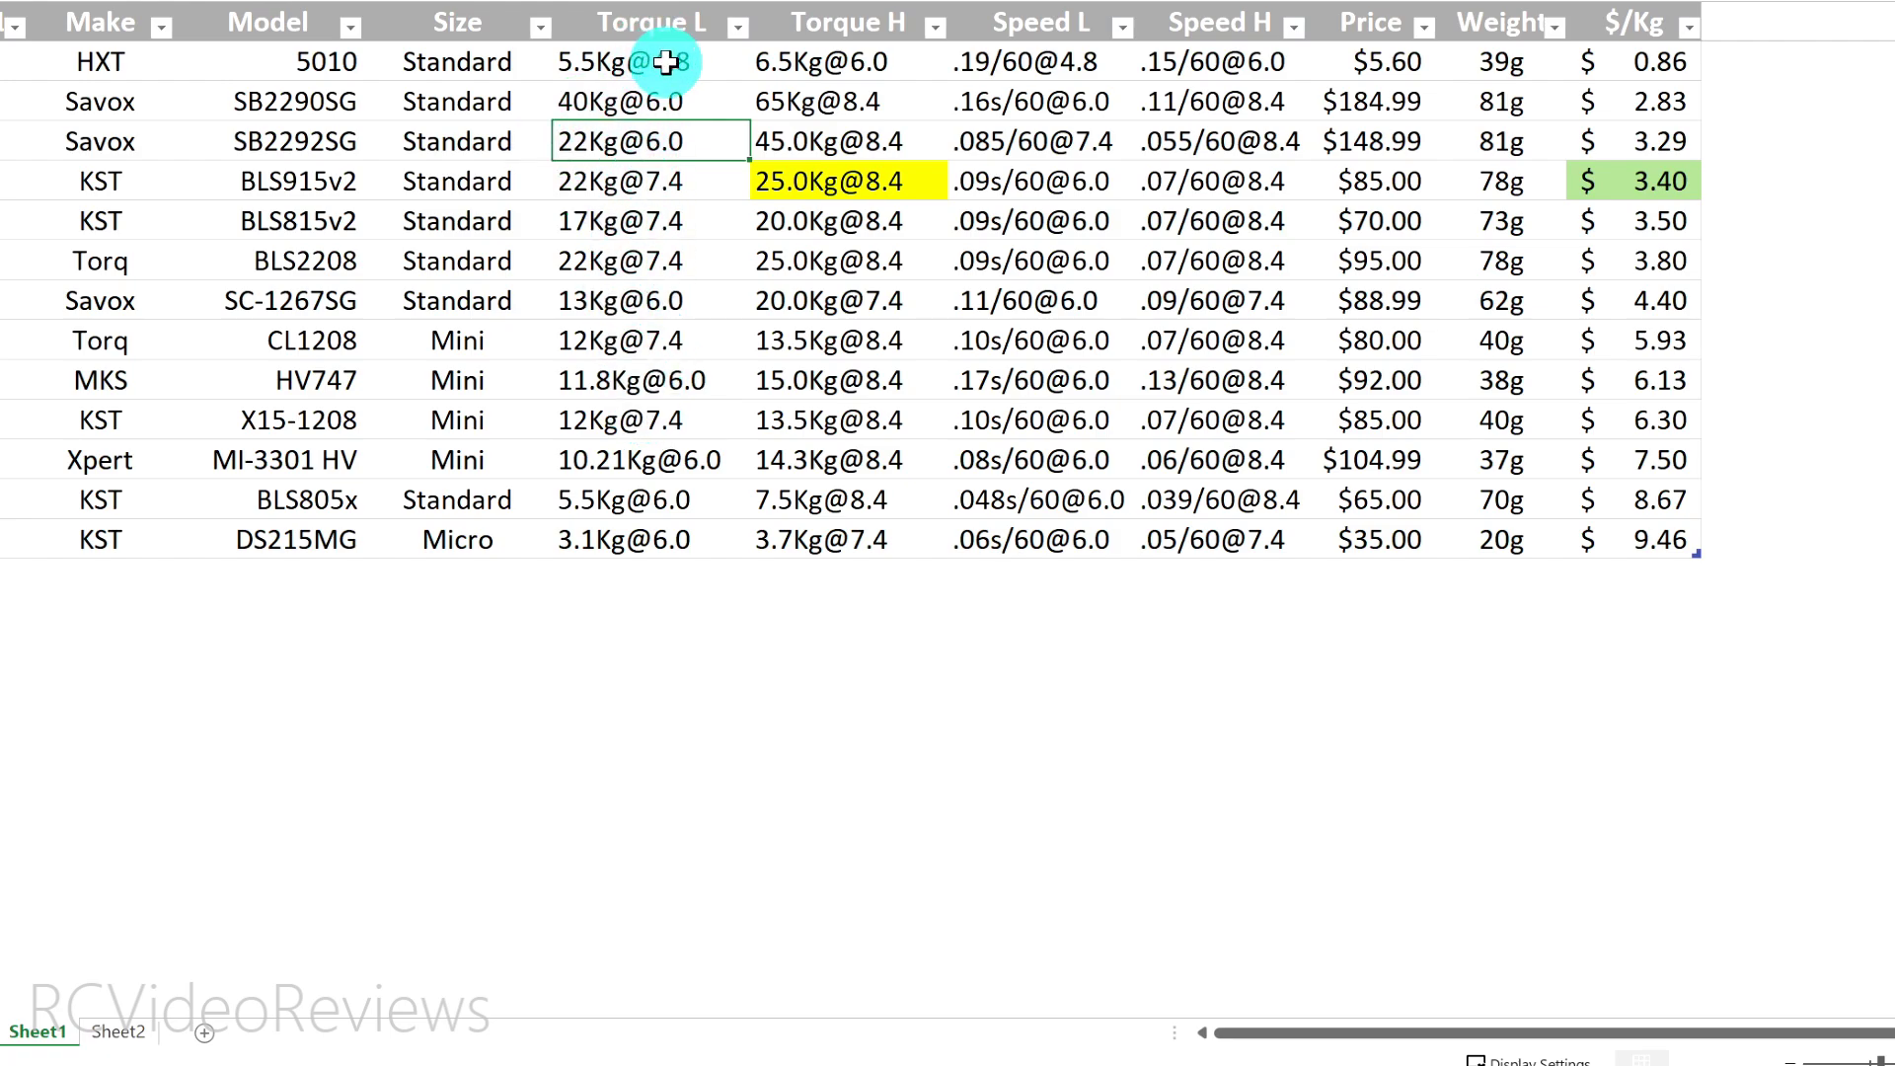
drag(667, 61, 644, 541)
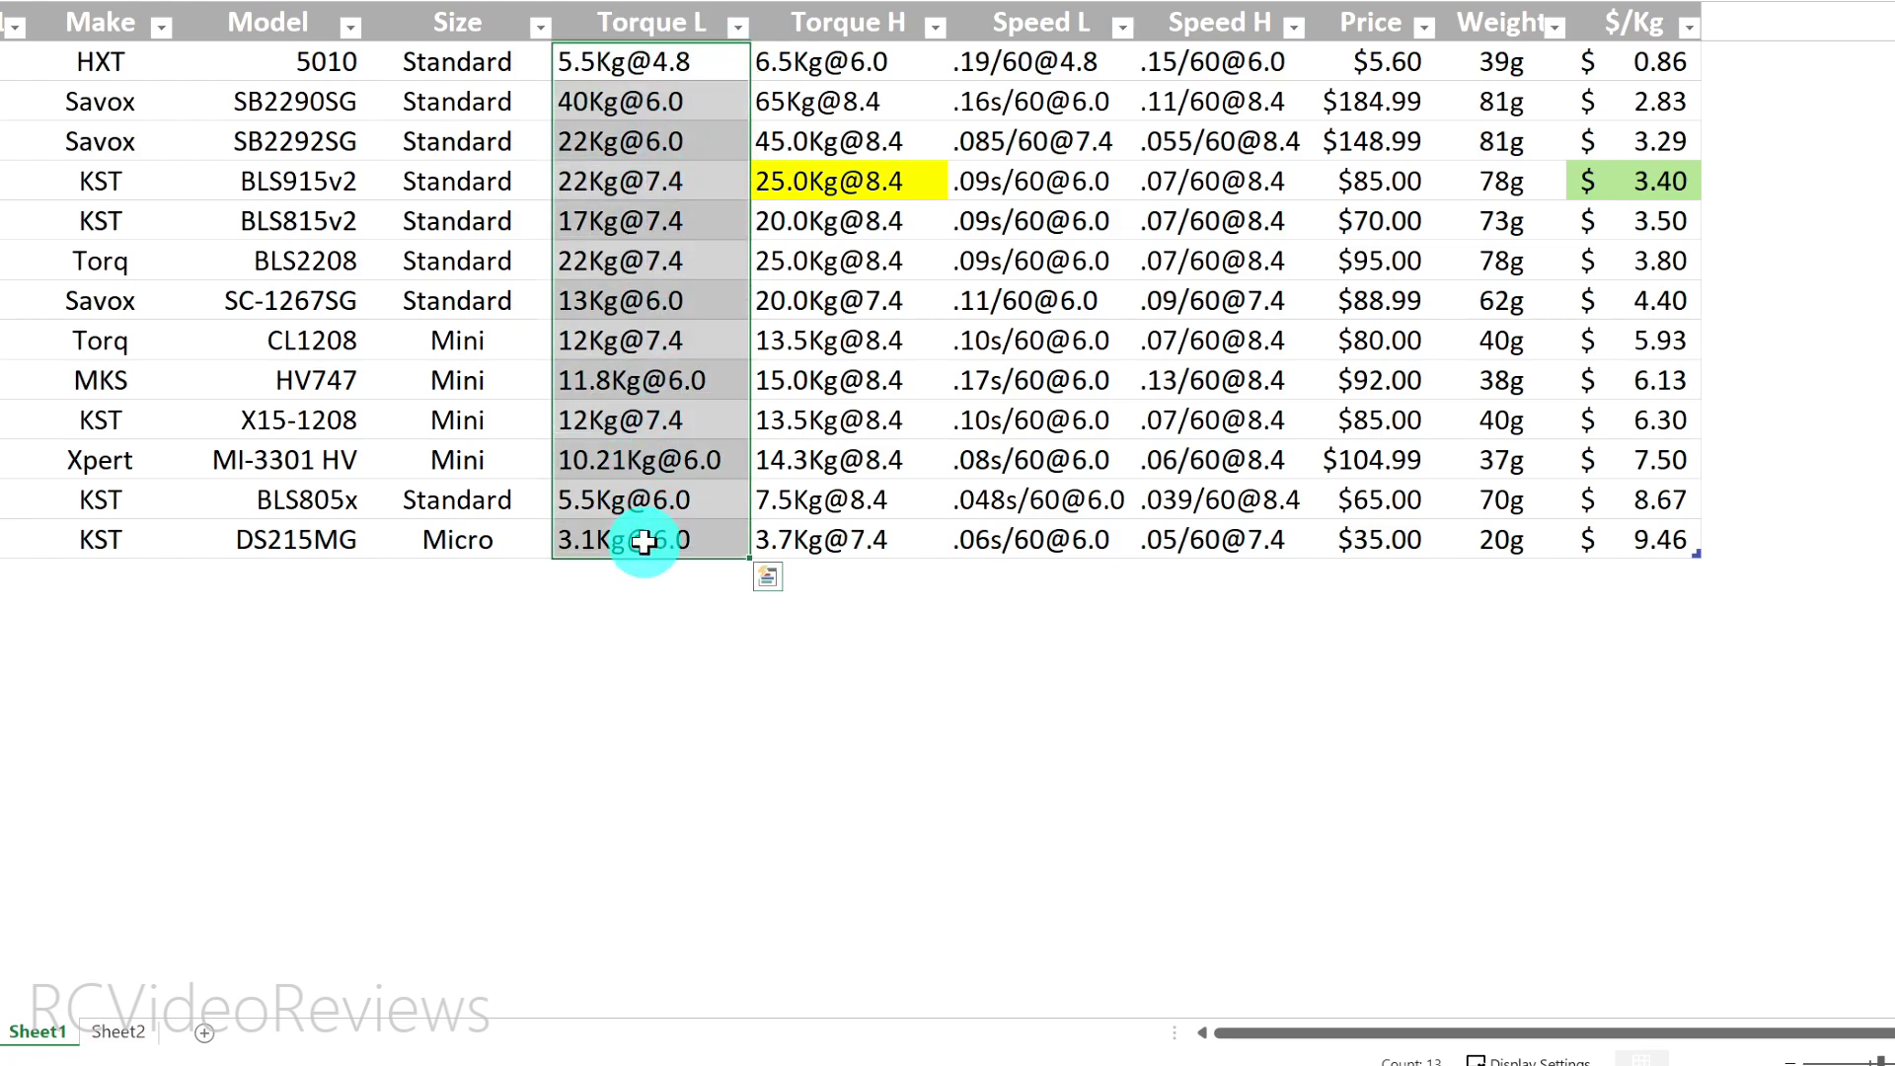
drag(862, 61, 896, 541)
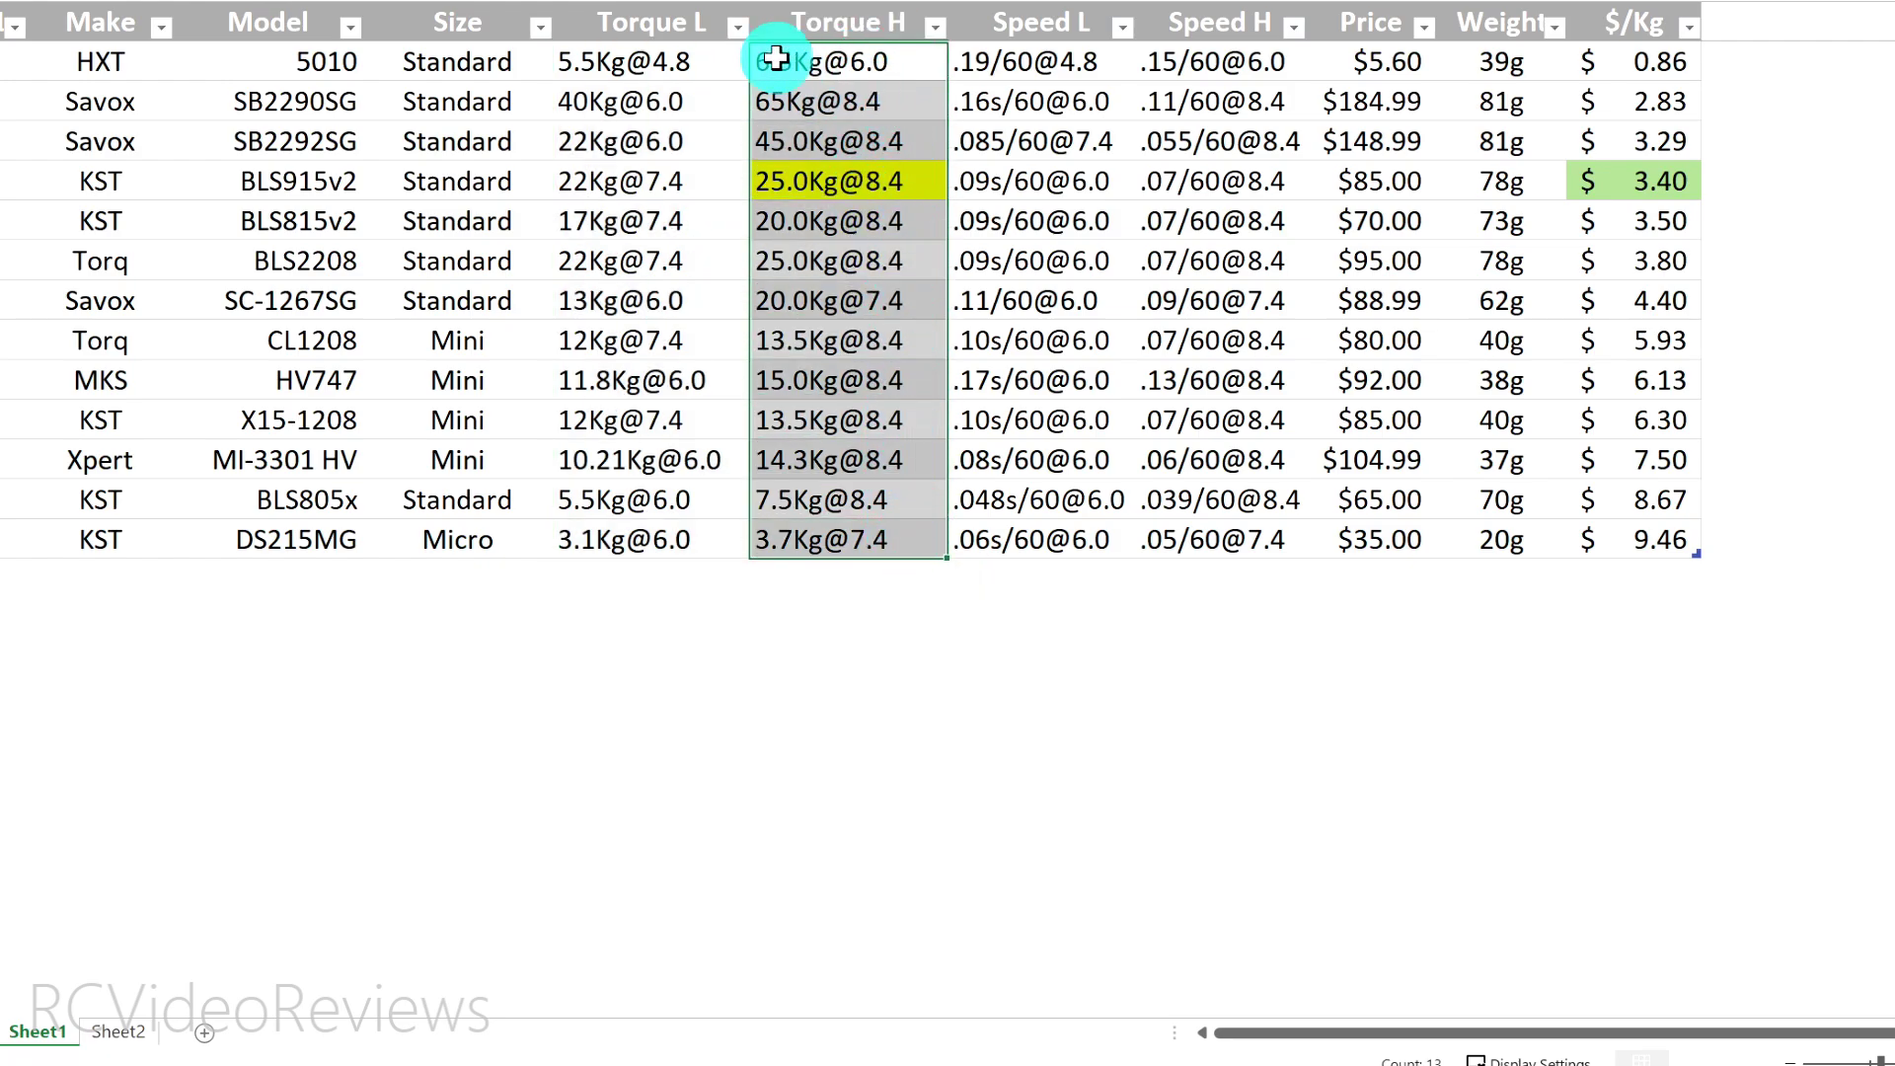
click(879, 63)
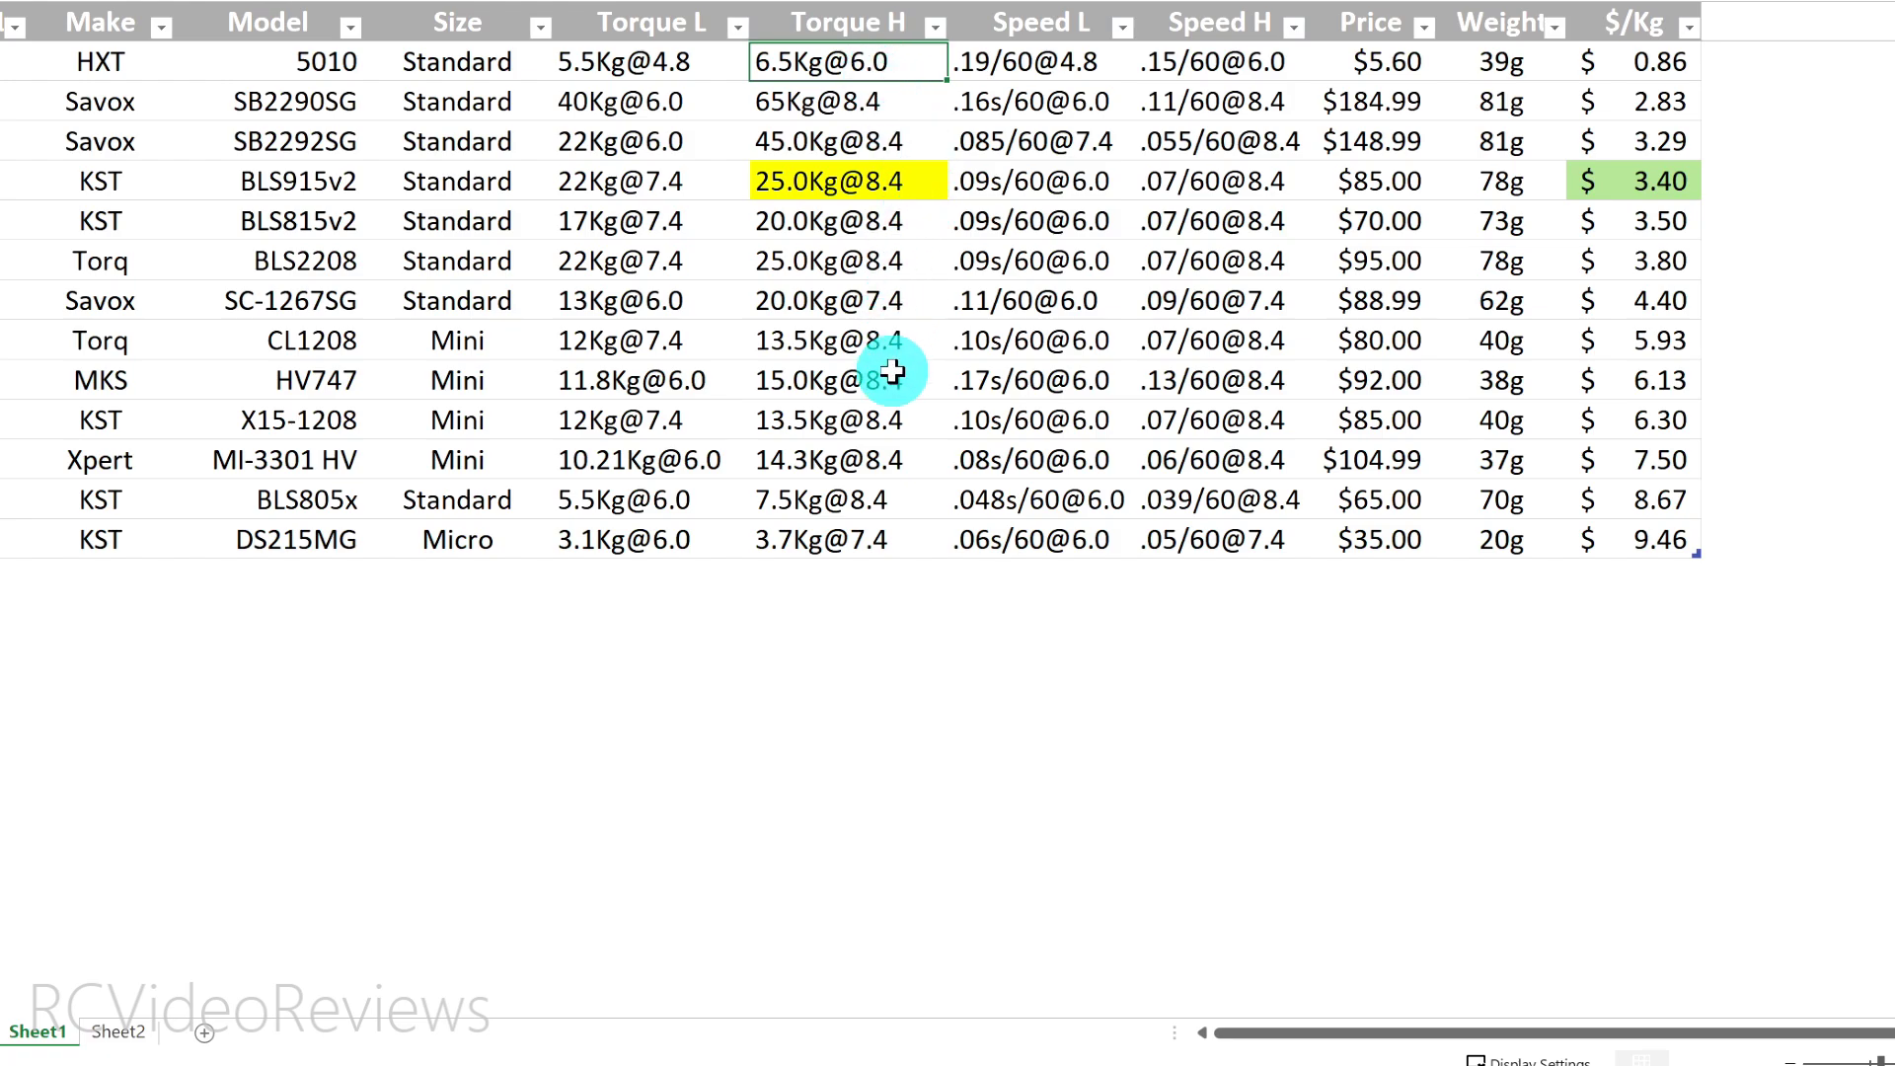
drag(1042, 63, 1031, 538)
drag(1214, 61, 1231, 542)
drag(1372, 61, 1372, 539)
drag(1496, 61, 1500, 534)
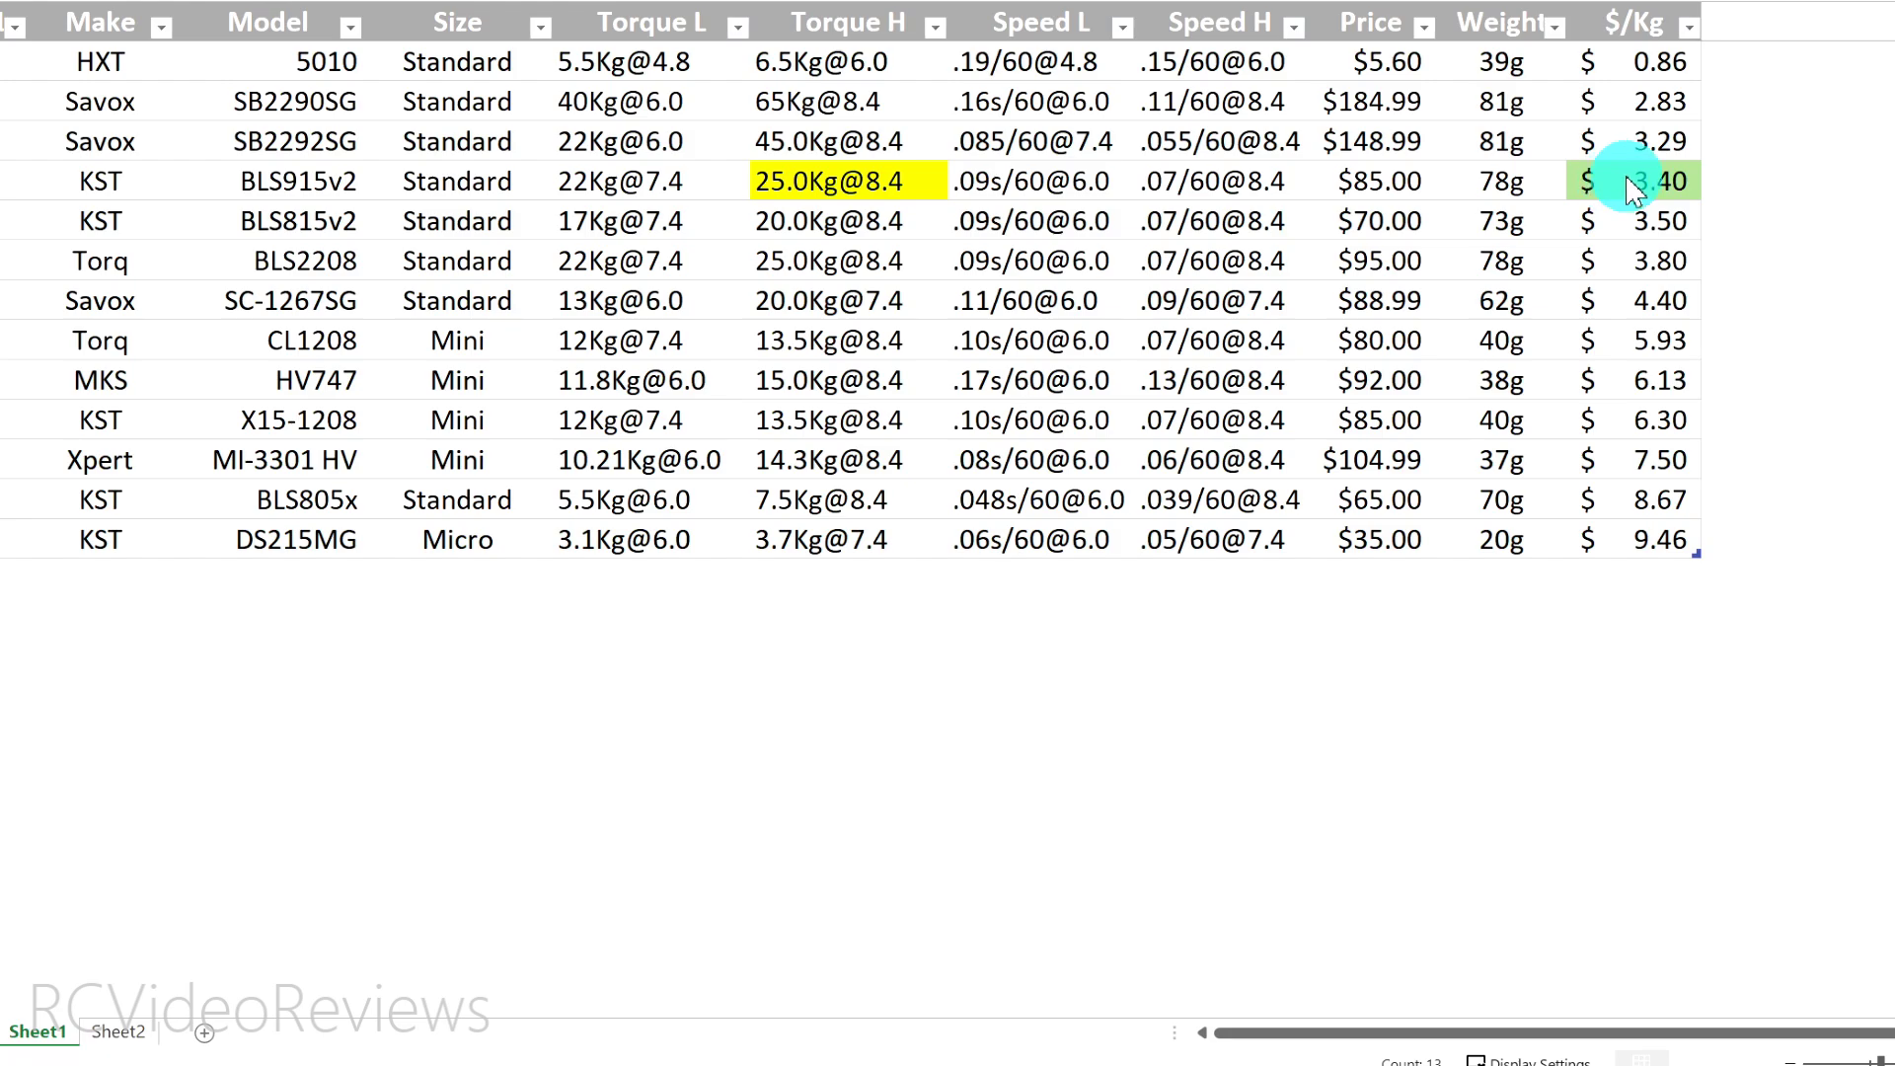
click(1365, 182)
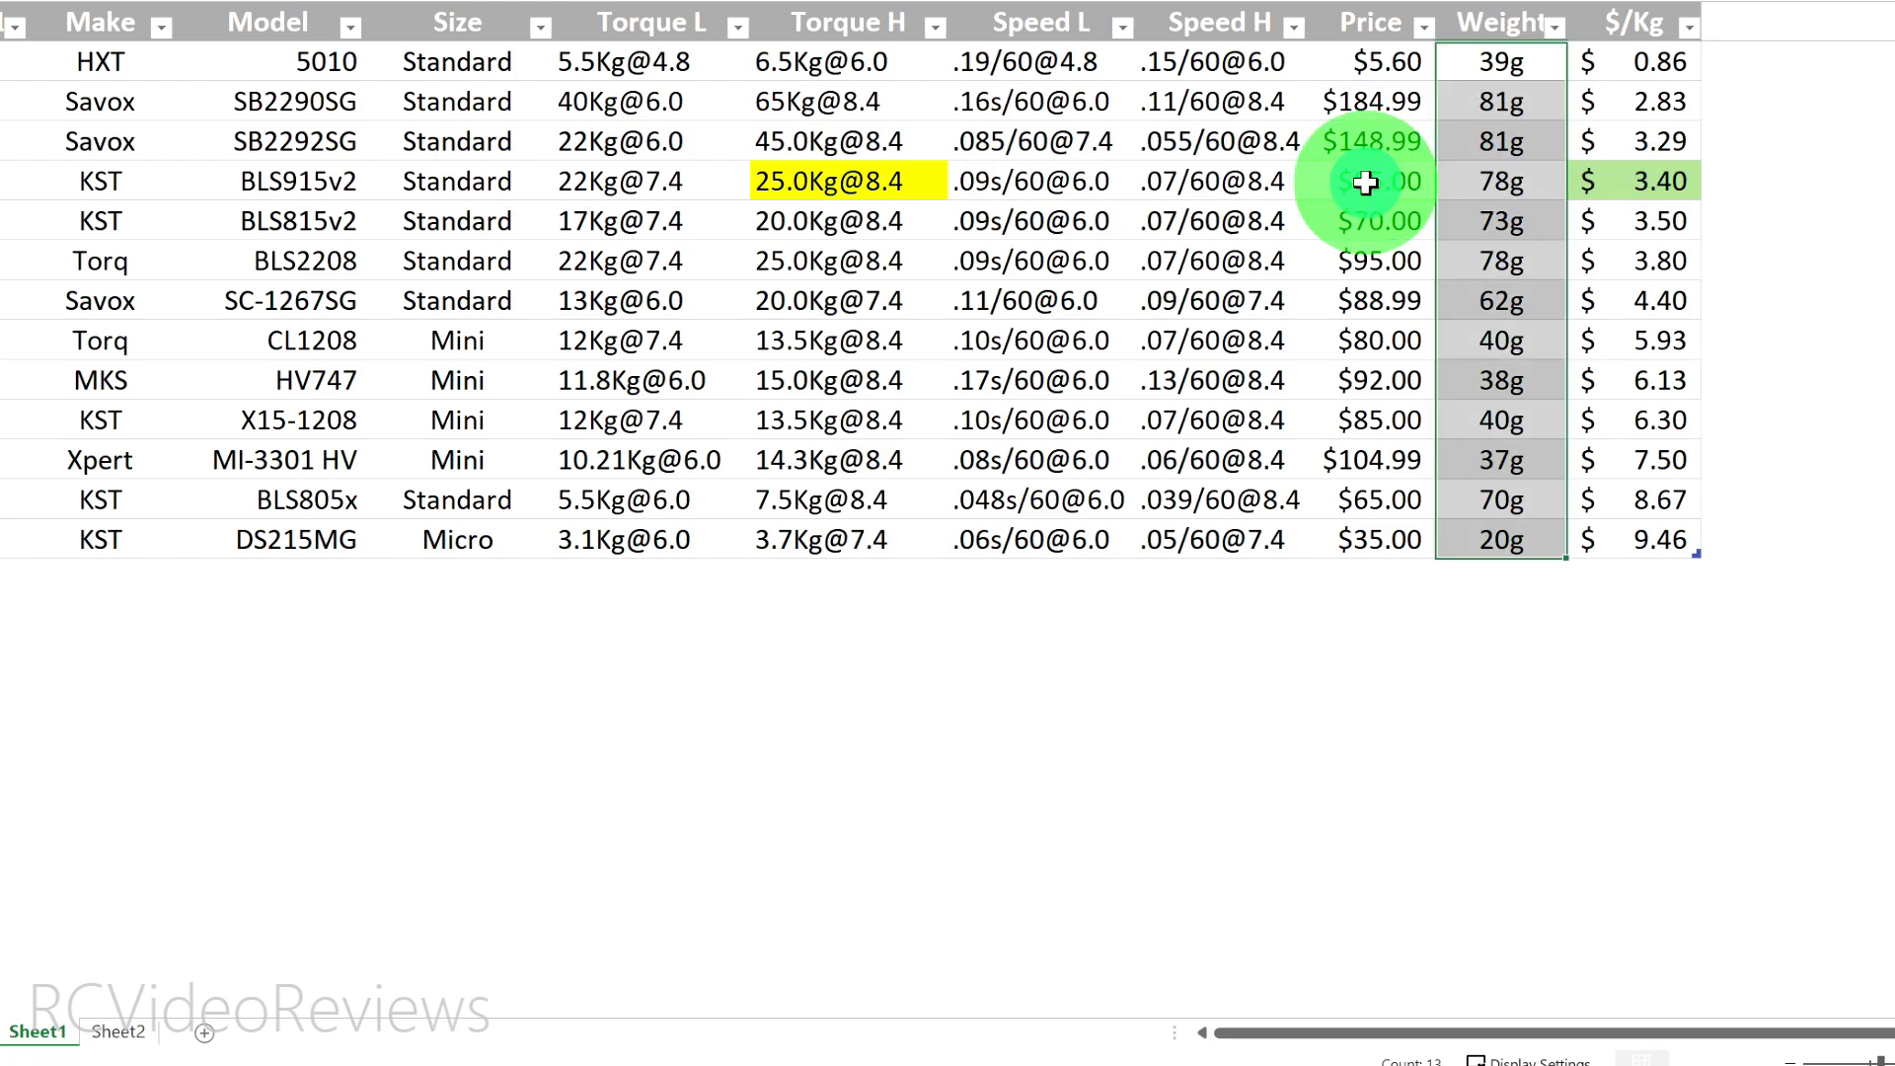
click(775, 185)
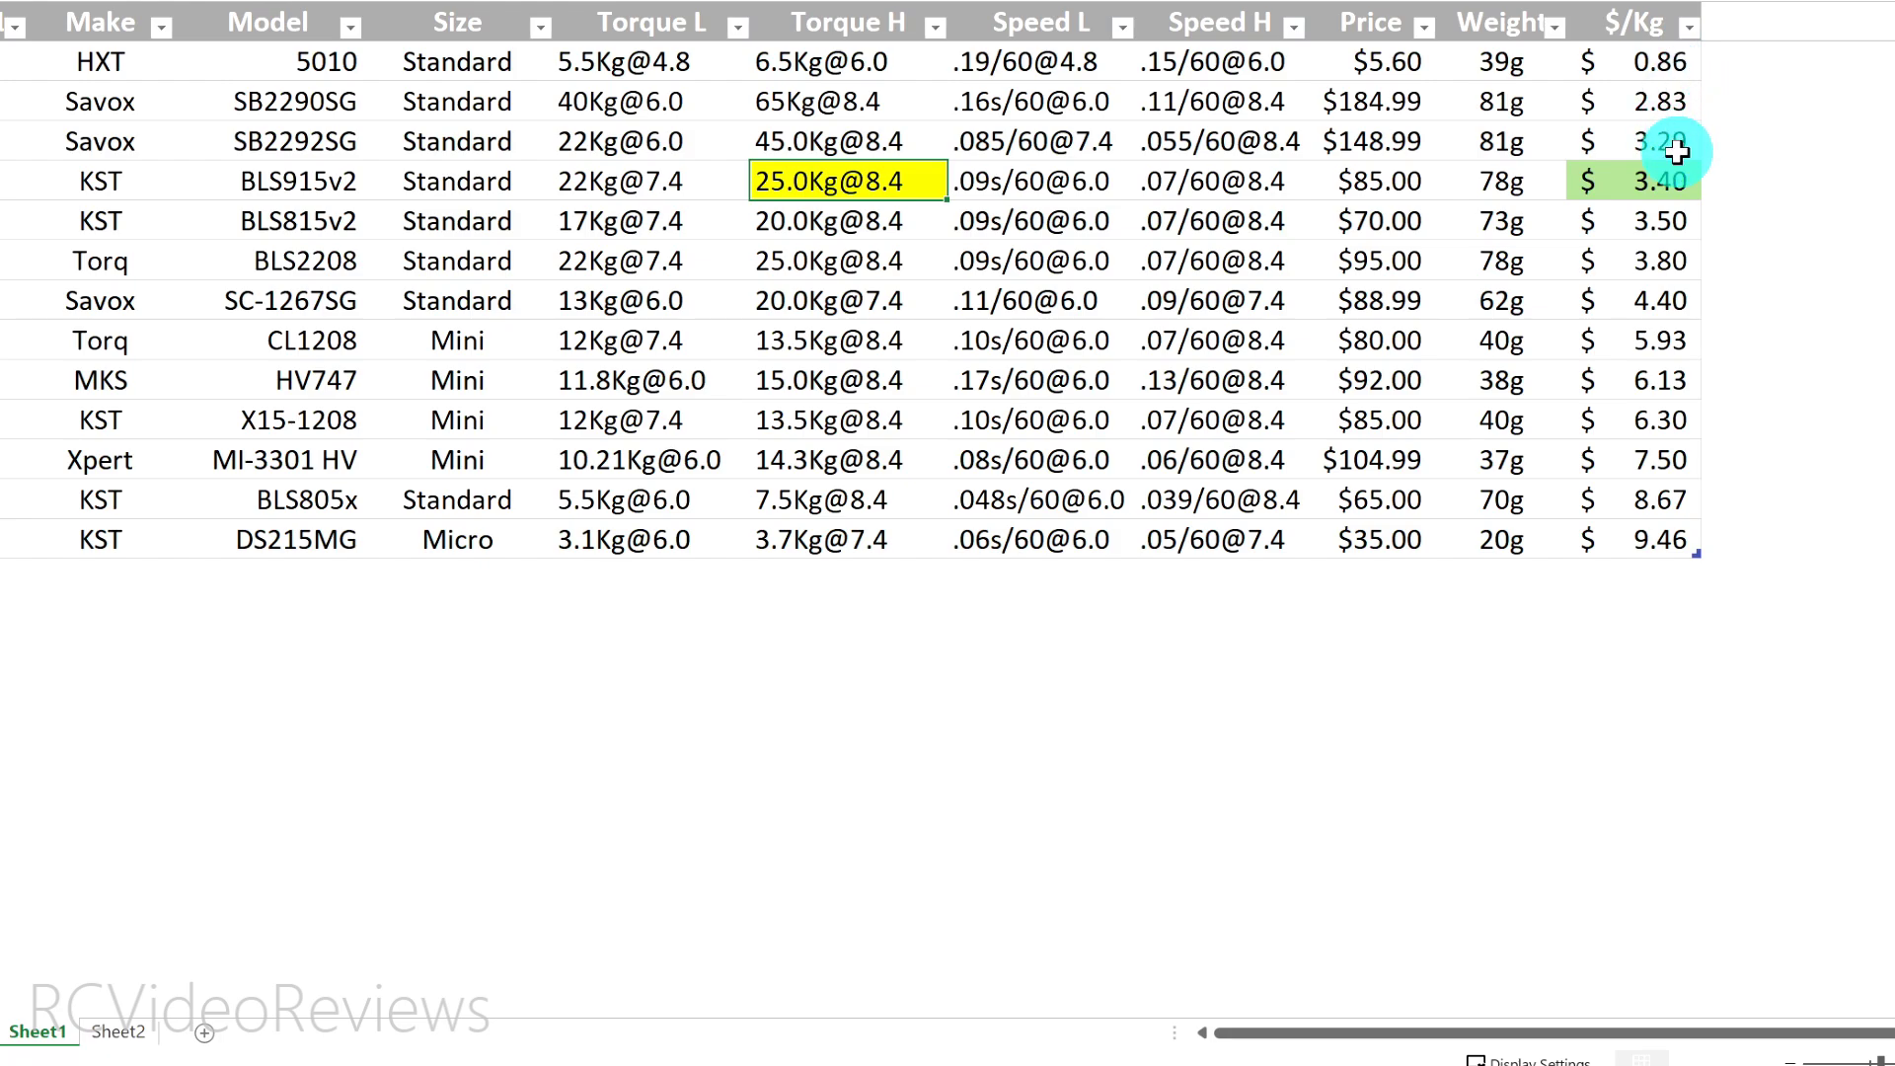
click(1643, 59)
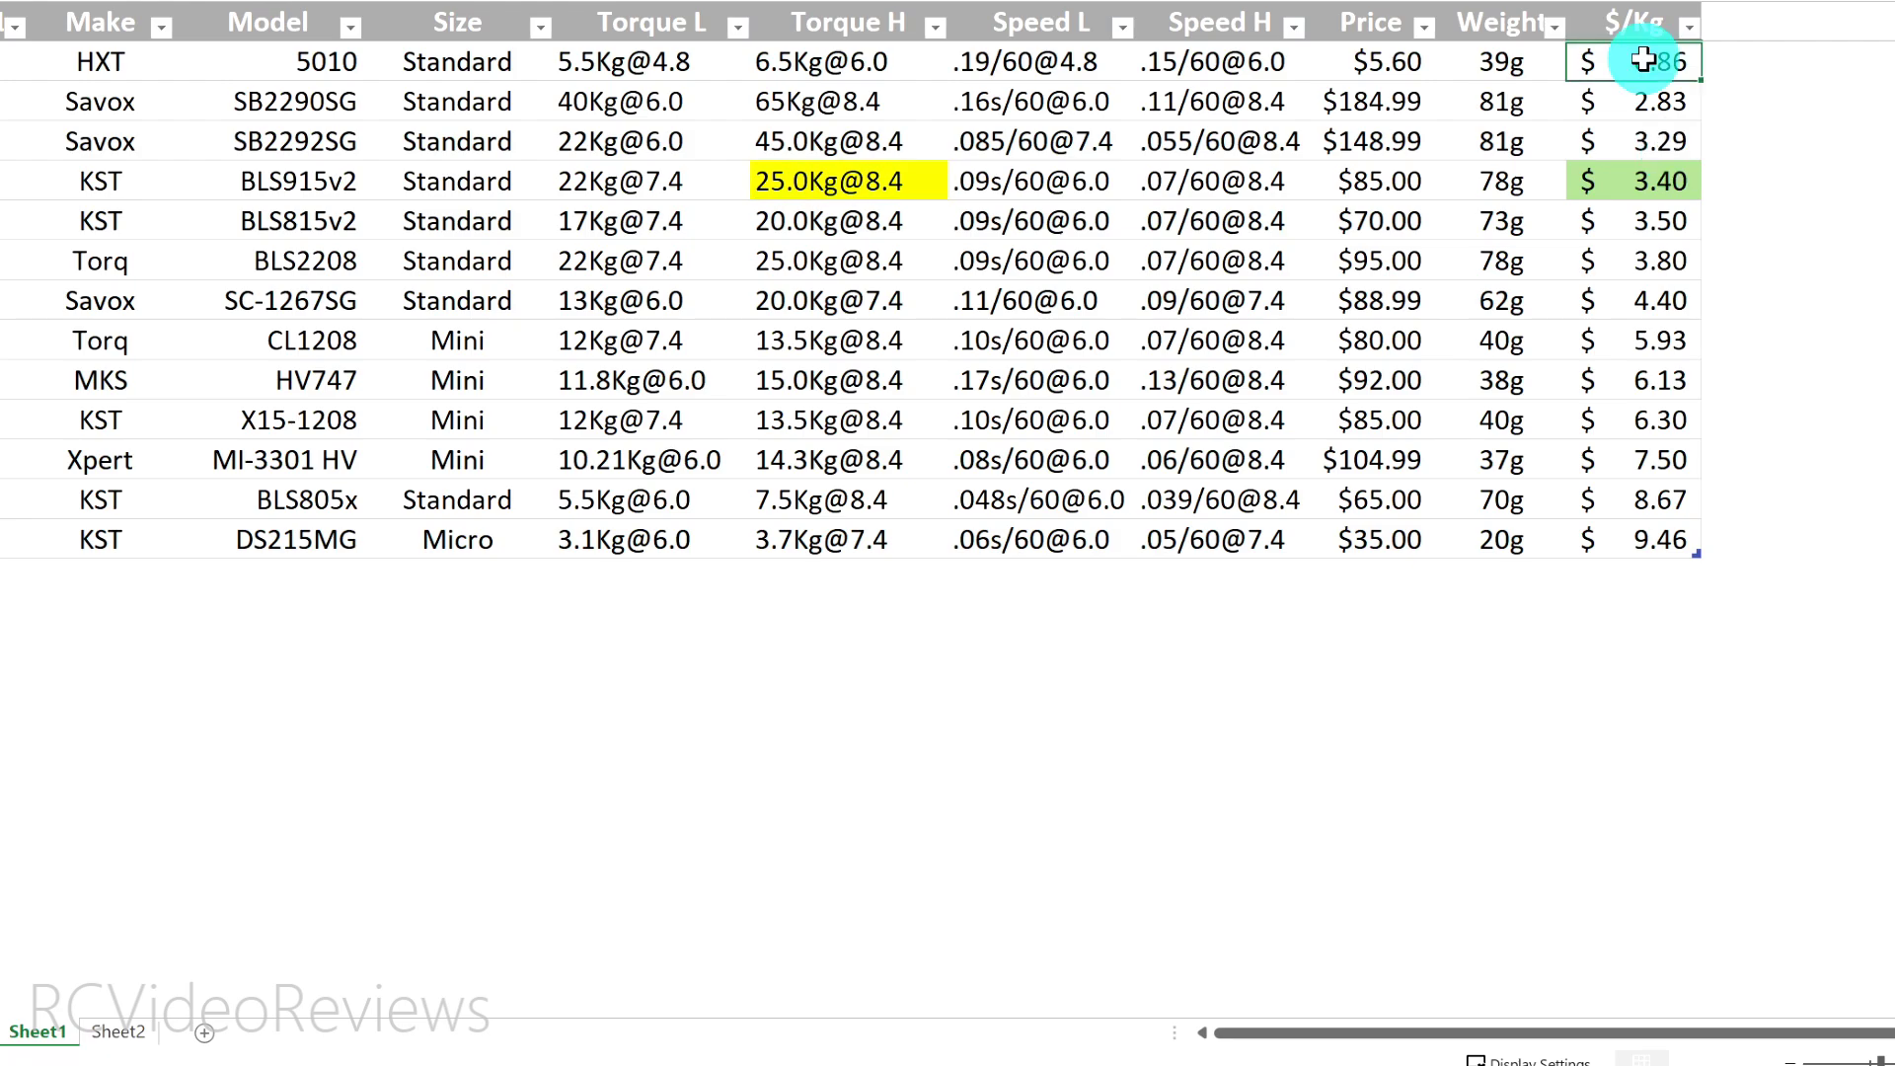
drag(1642, 59, 1658, 482)
click(1661, 62)
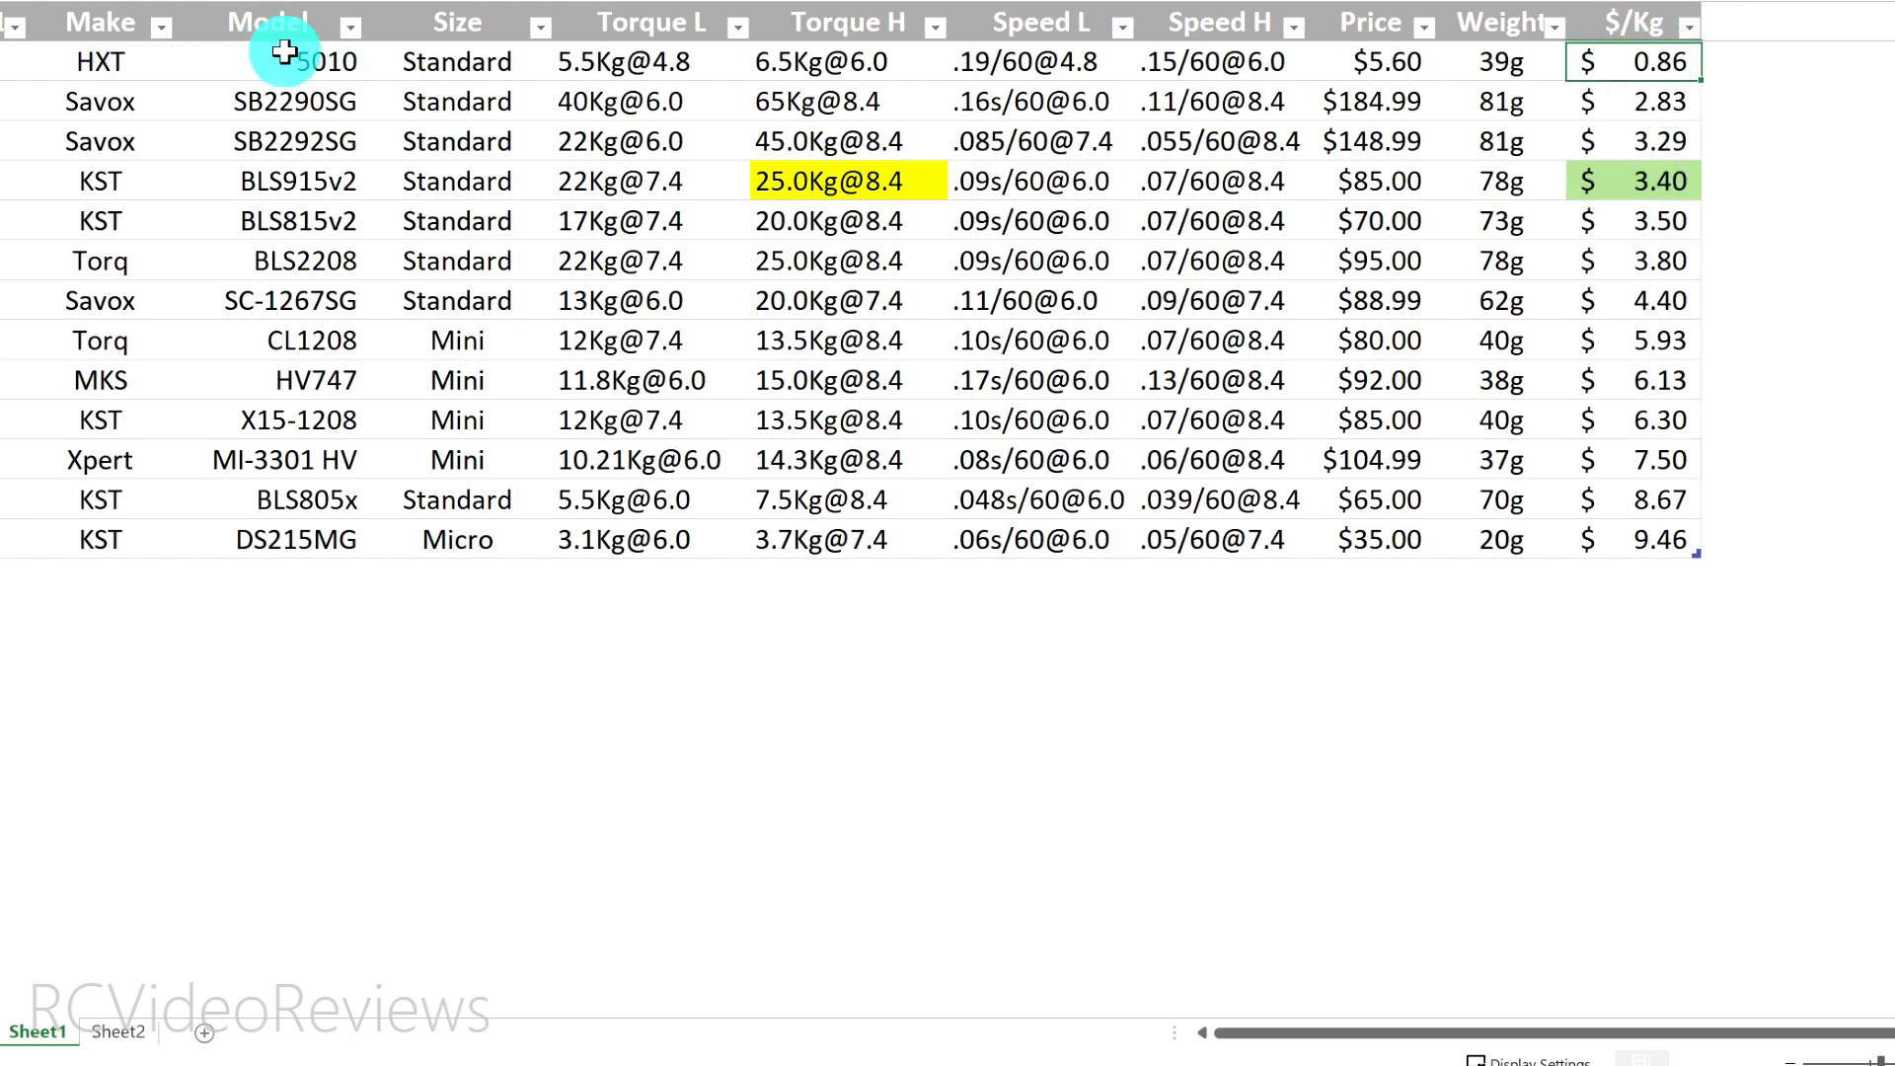
click(1662, 543)
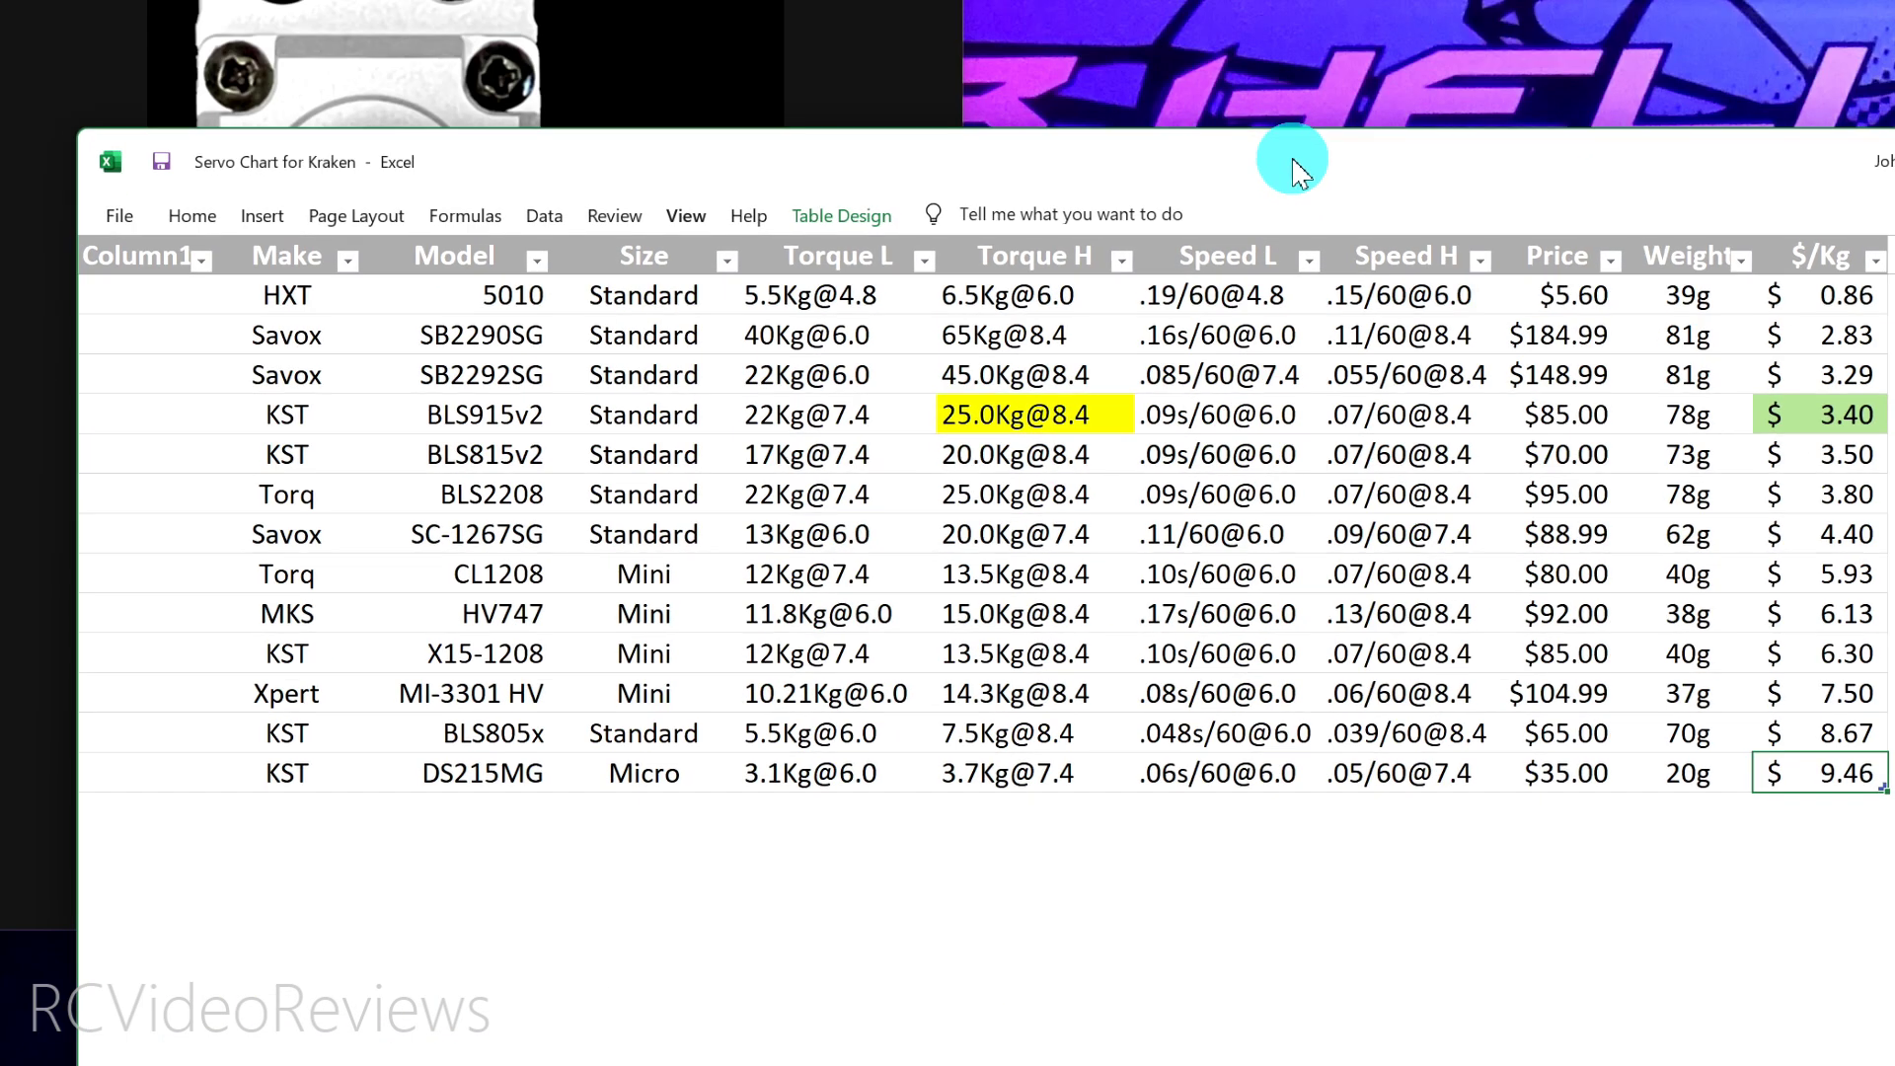
Select the KST BLS915v2's high-voltage Torque H cell in the servo table.
click(960, 418)
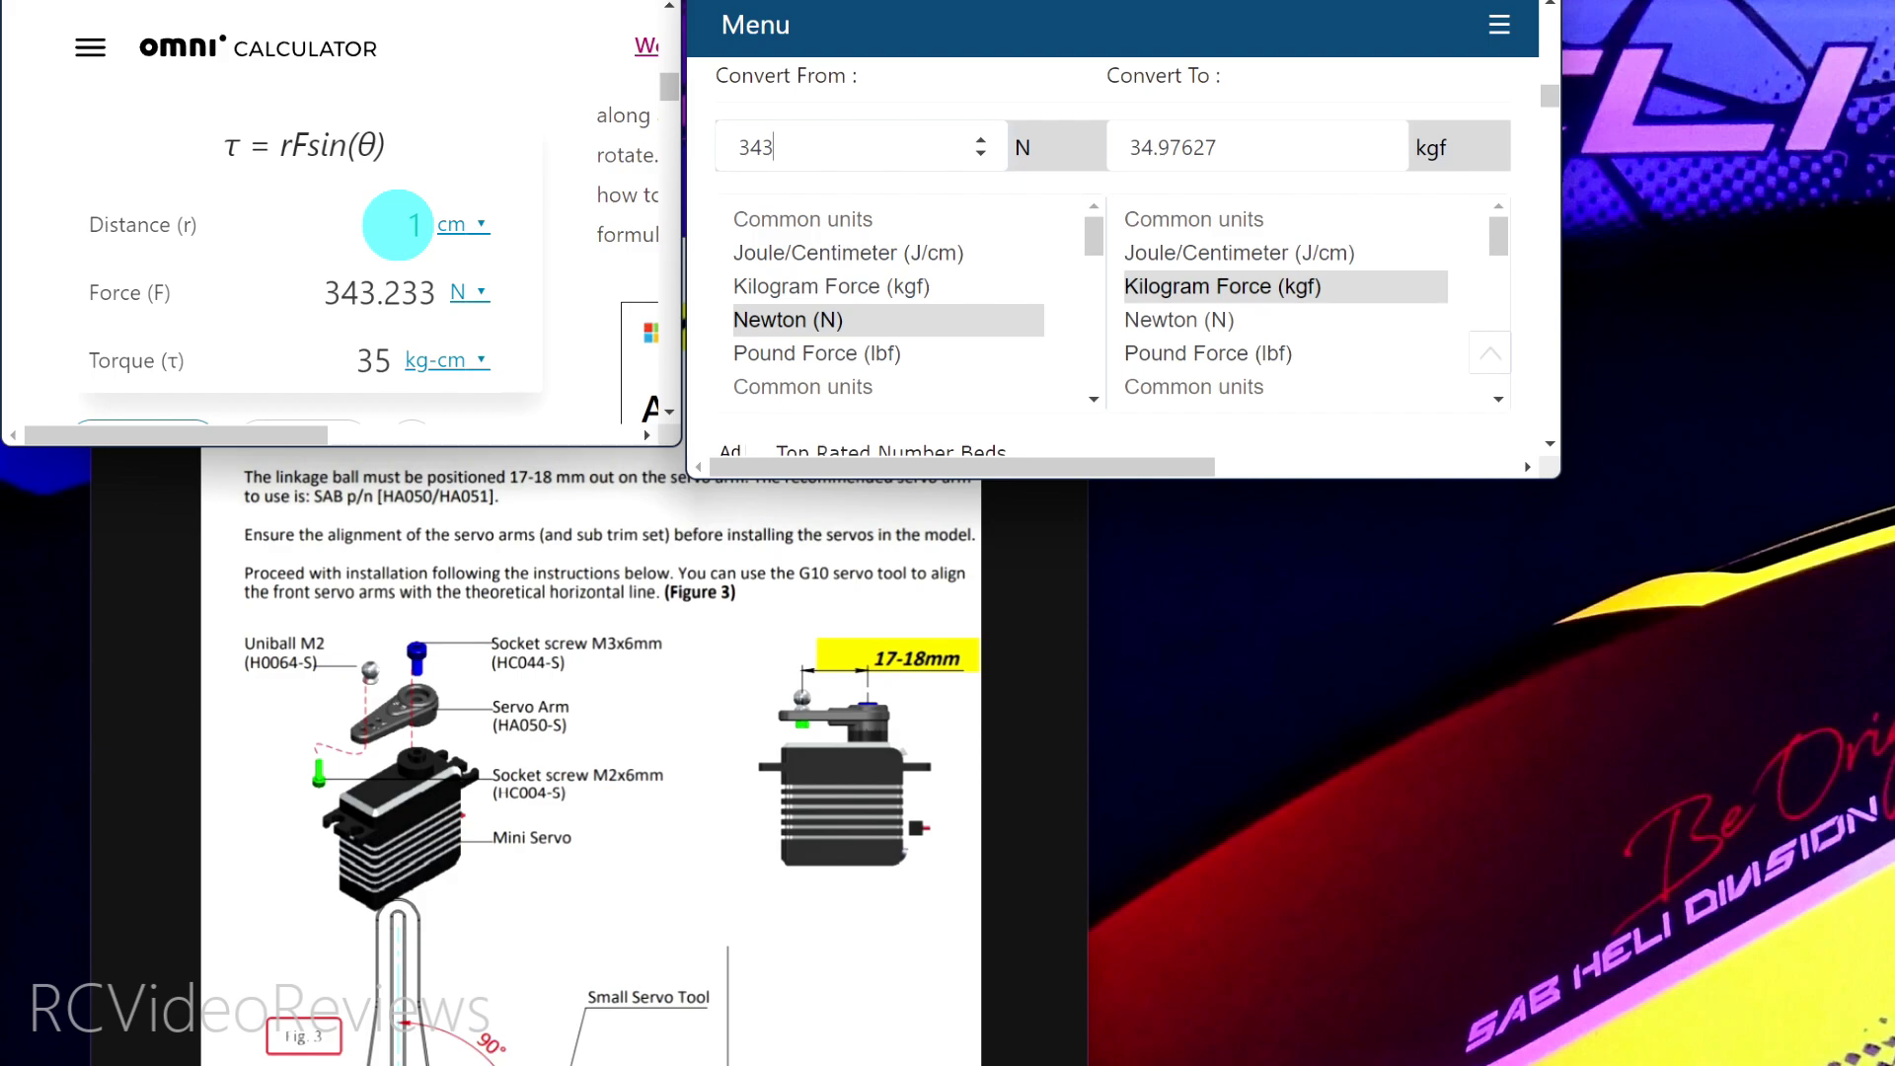
Review the 35 kg-cm torque, its 343.233 N force at 1 cm, and the 34.97627 kgf conversion.
click(399, 226)
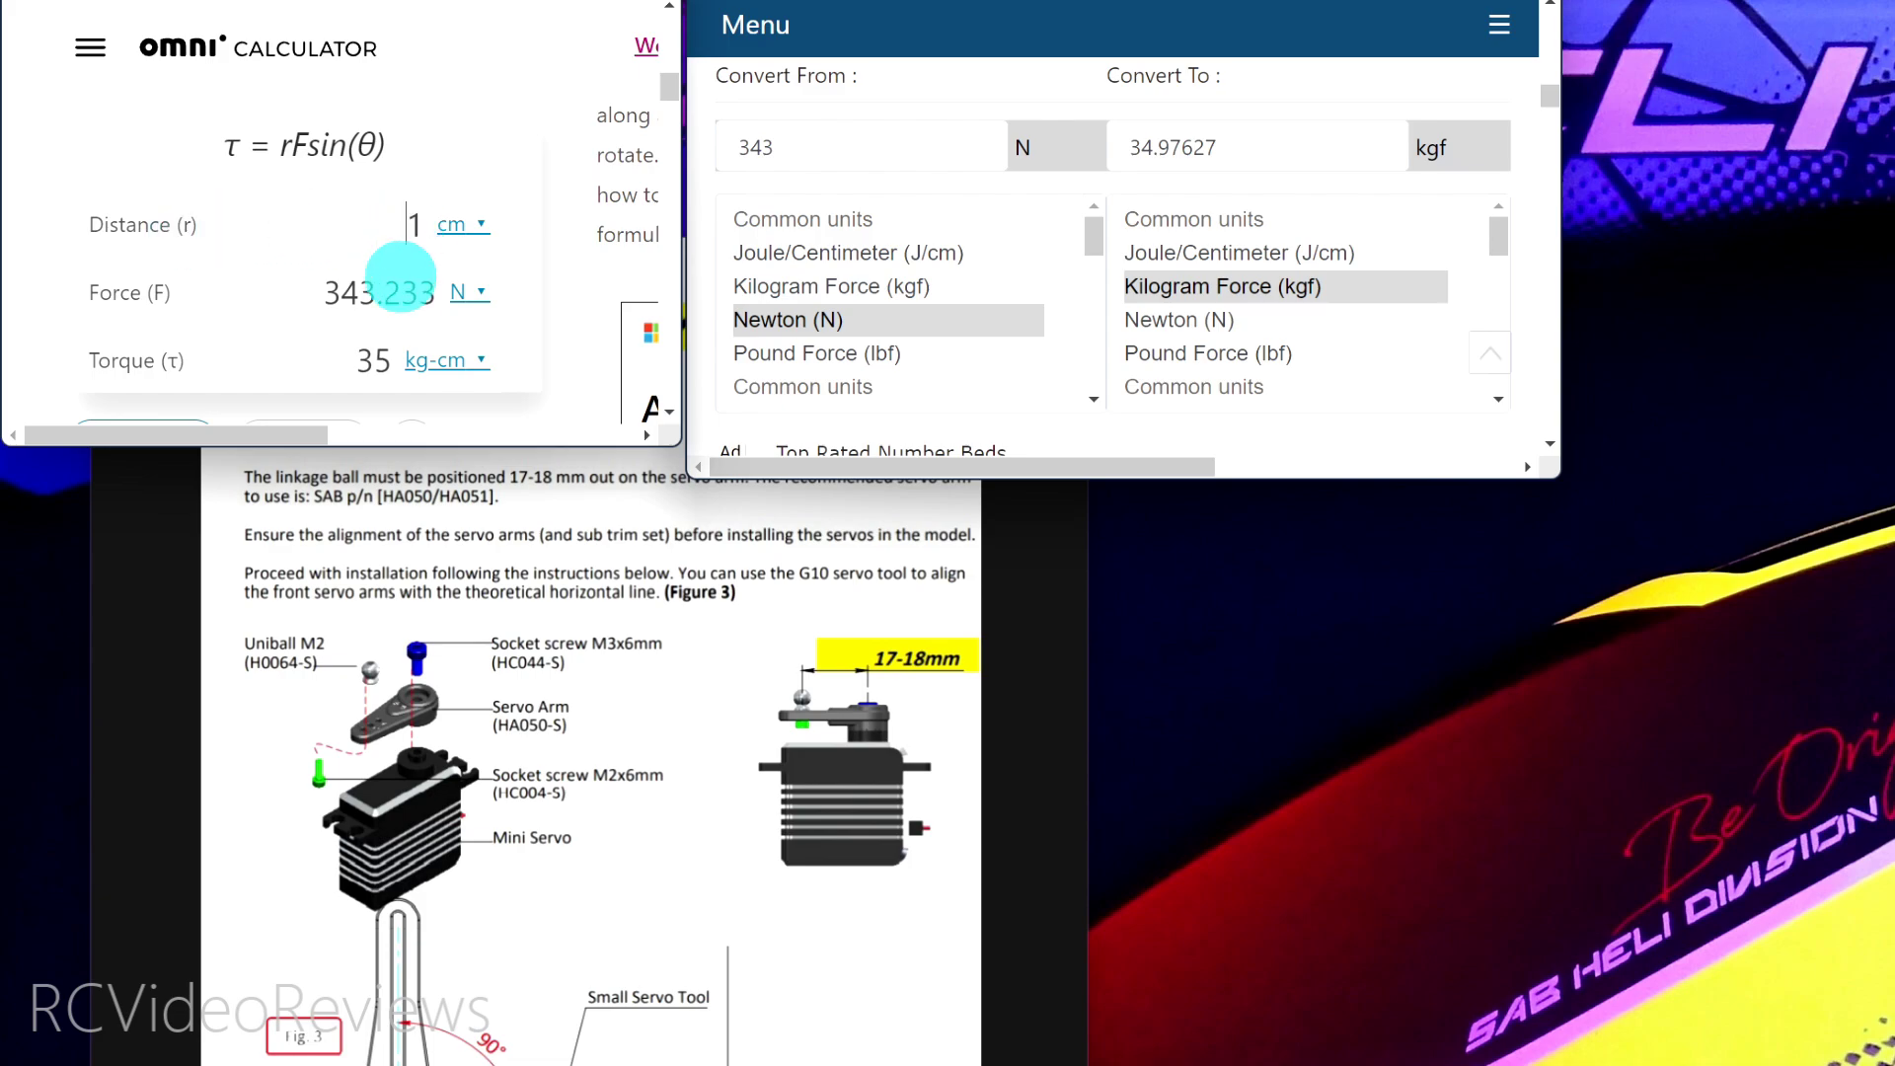
drag(351, 361, 392, 358)
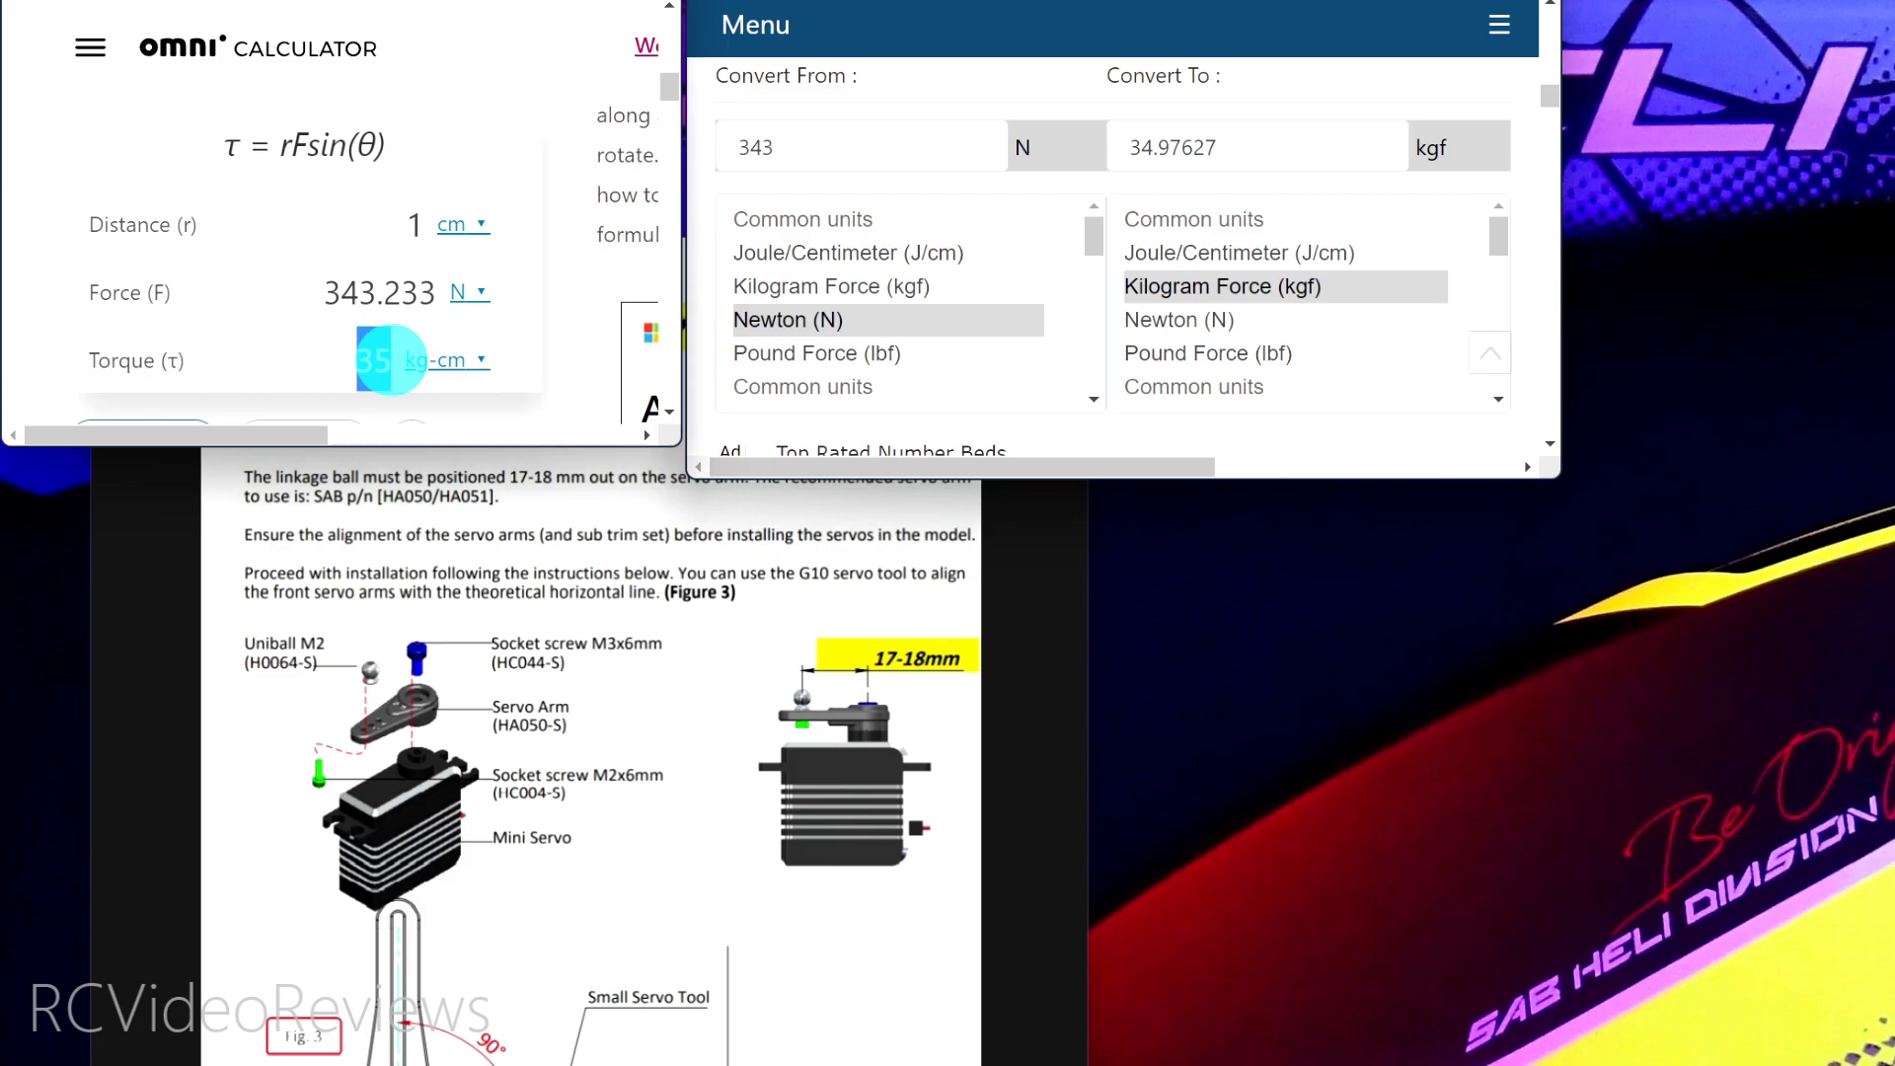
drag(288, 289, 365, 289)
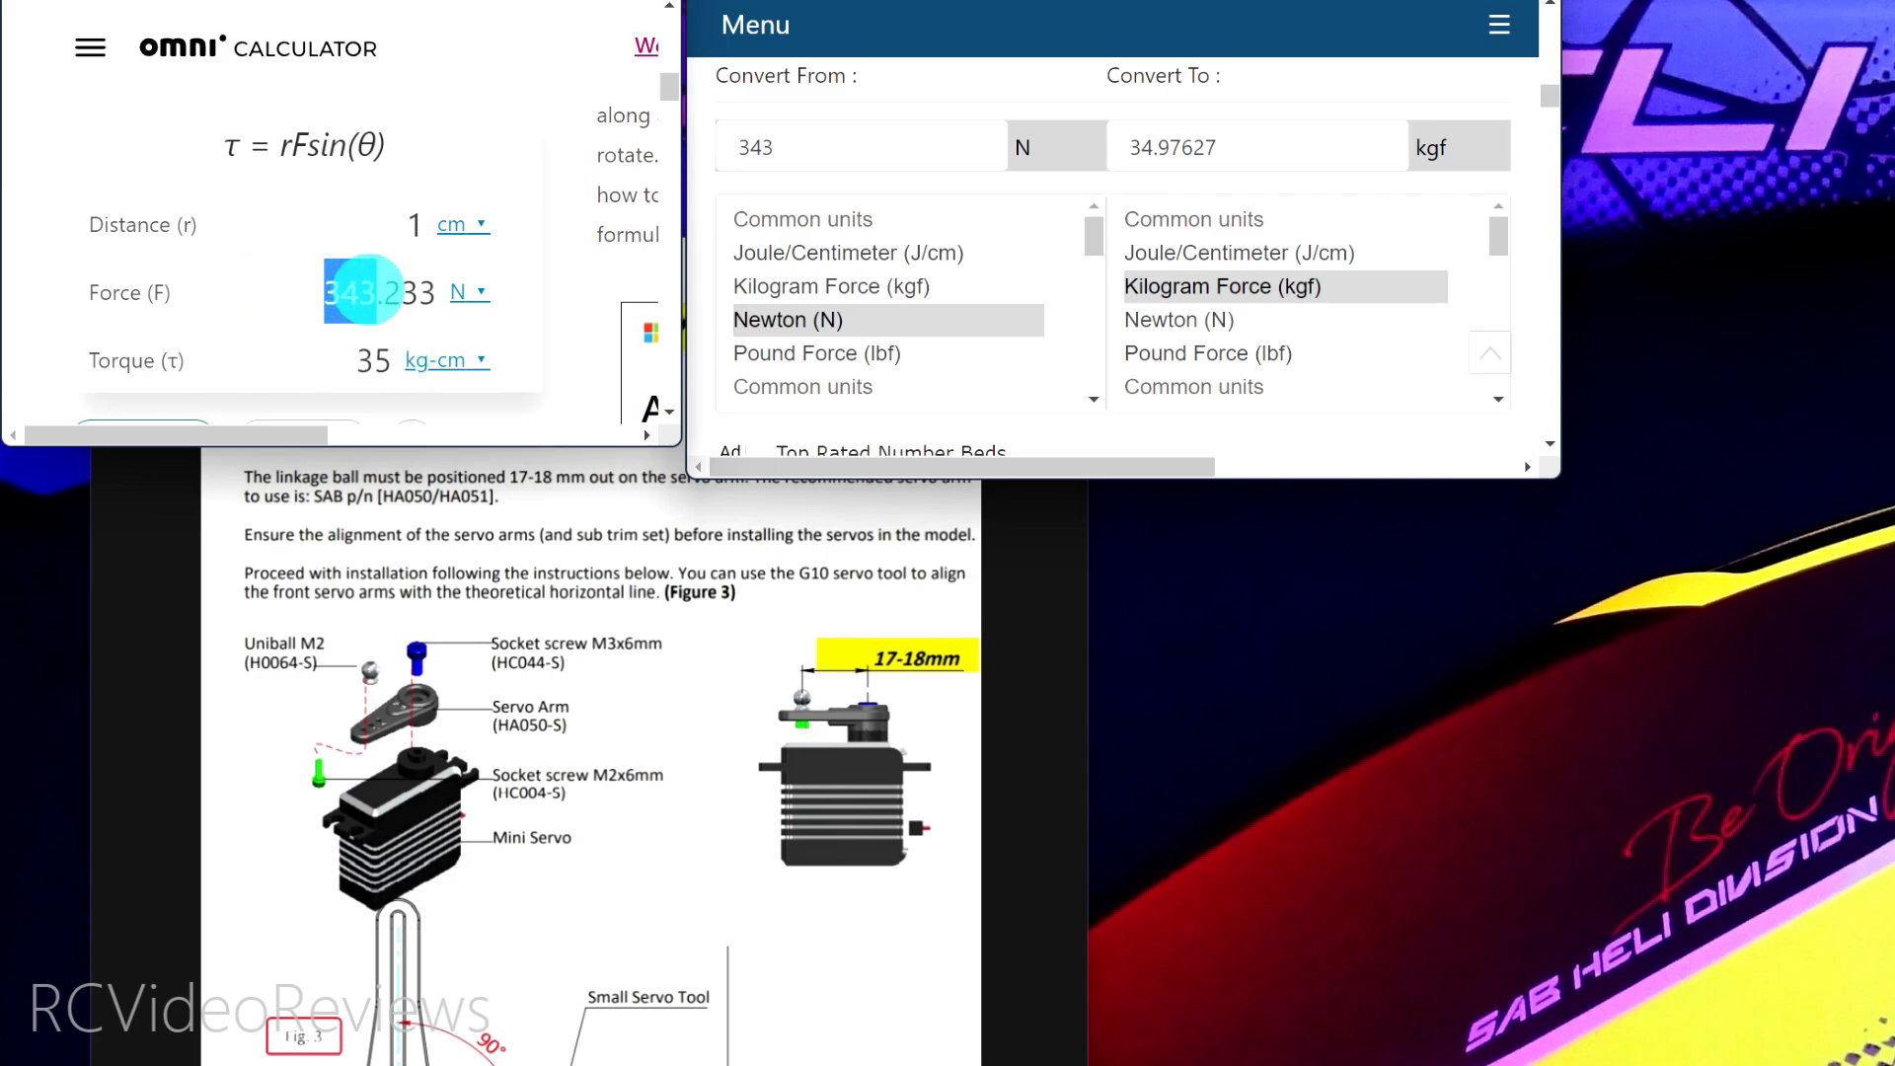
click(921, 129)
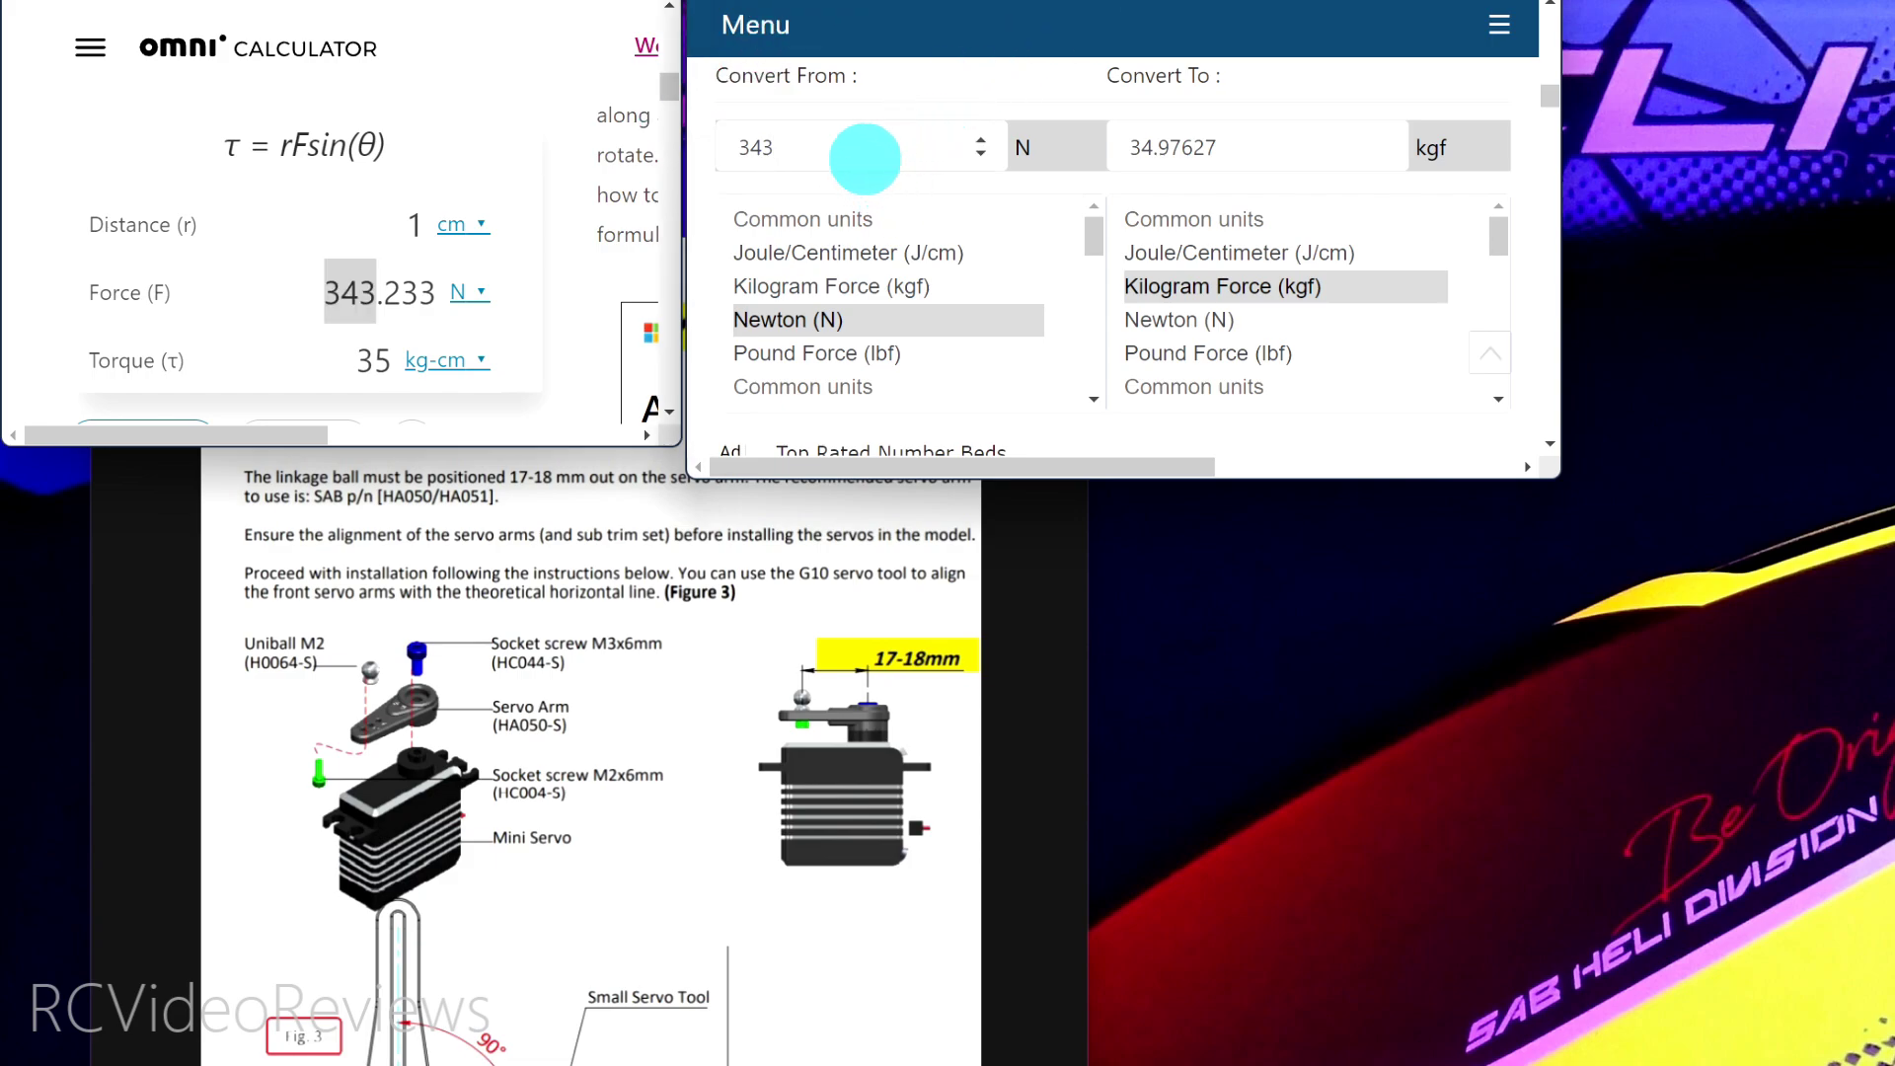
drag(1227, 139, 1117, 145)
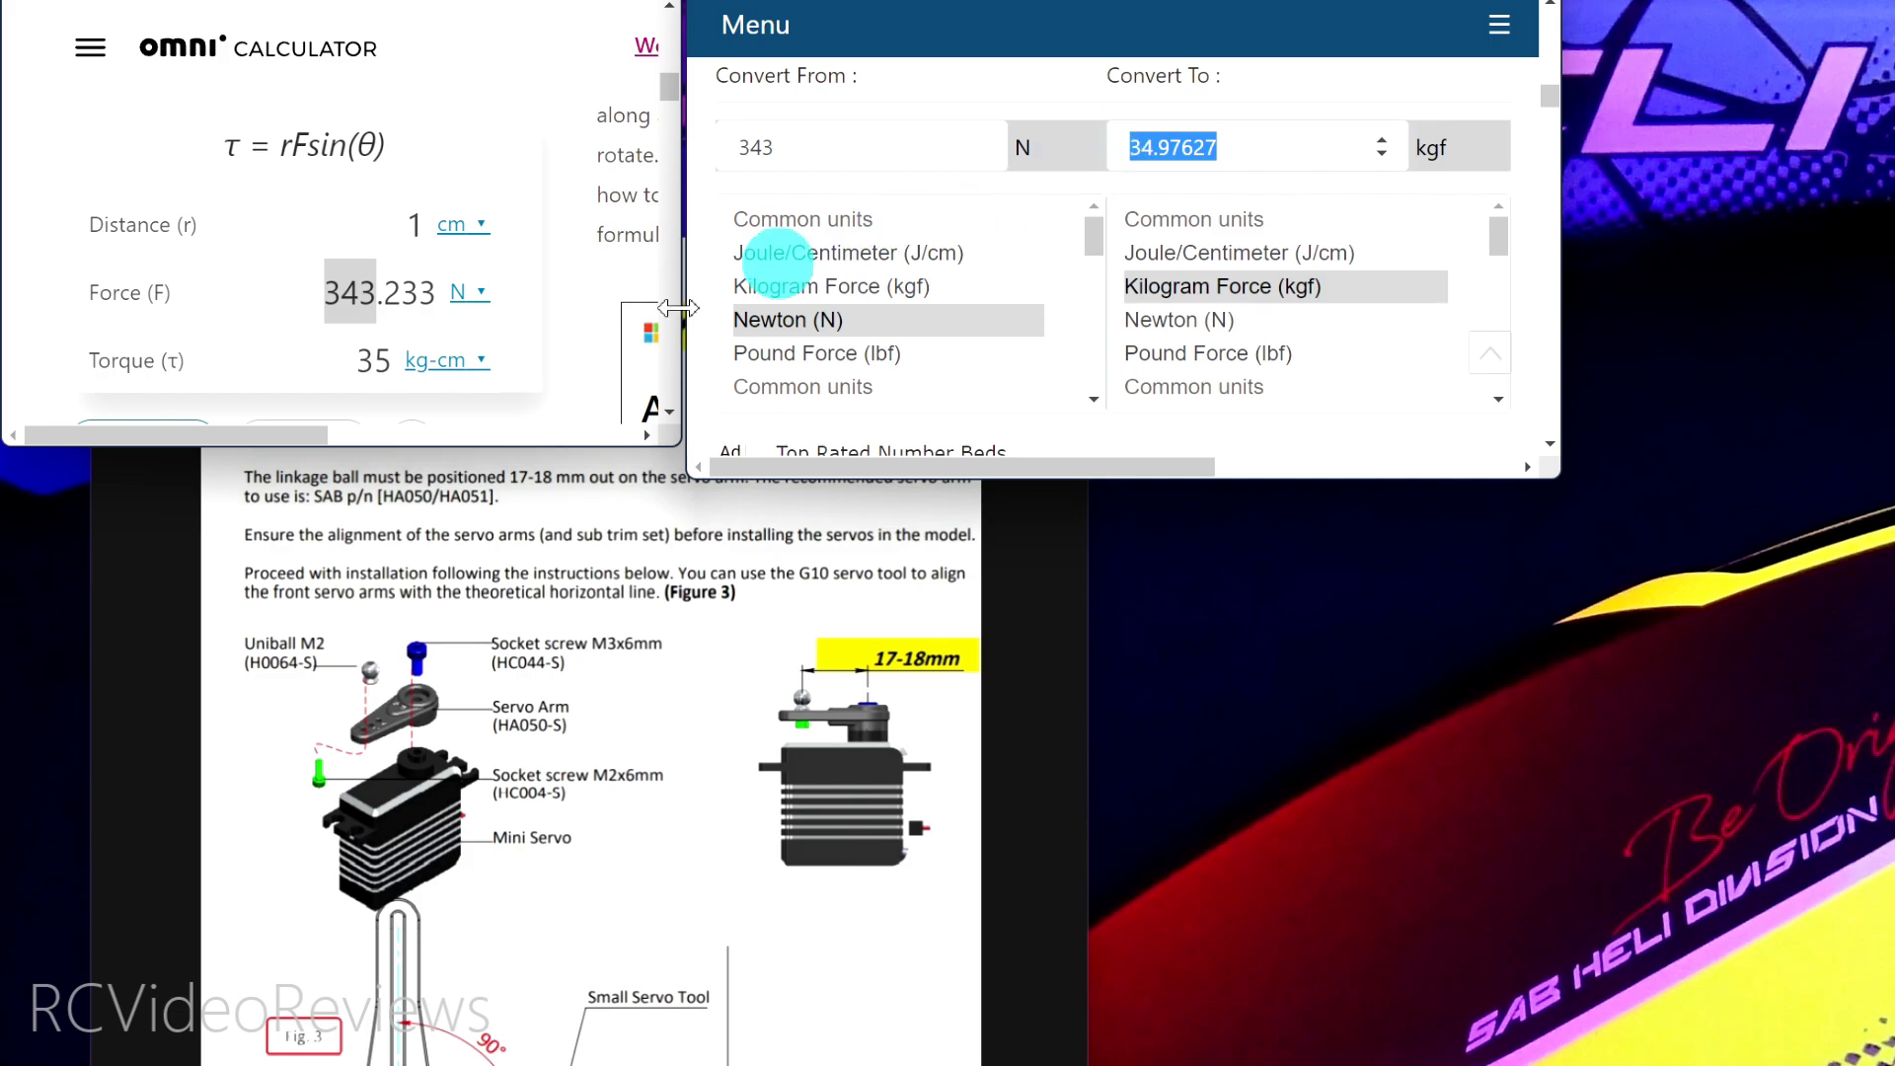
double_click(365, 363)
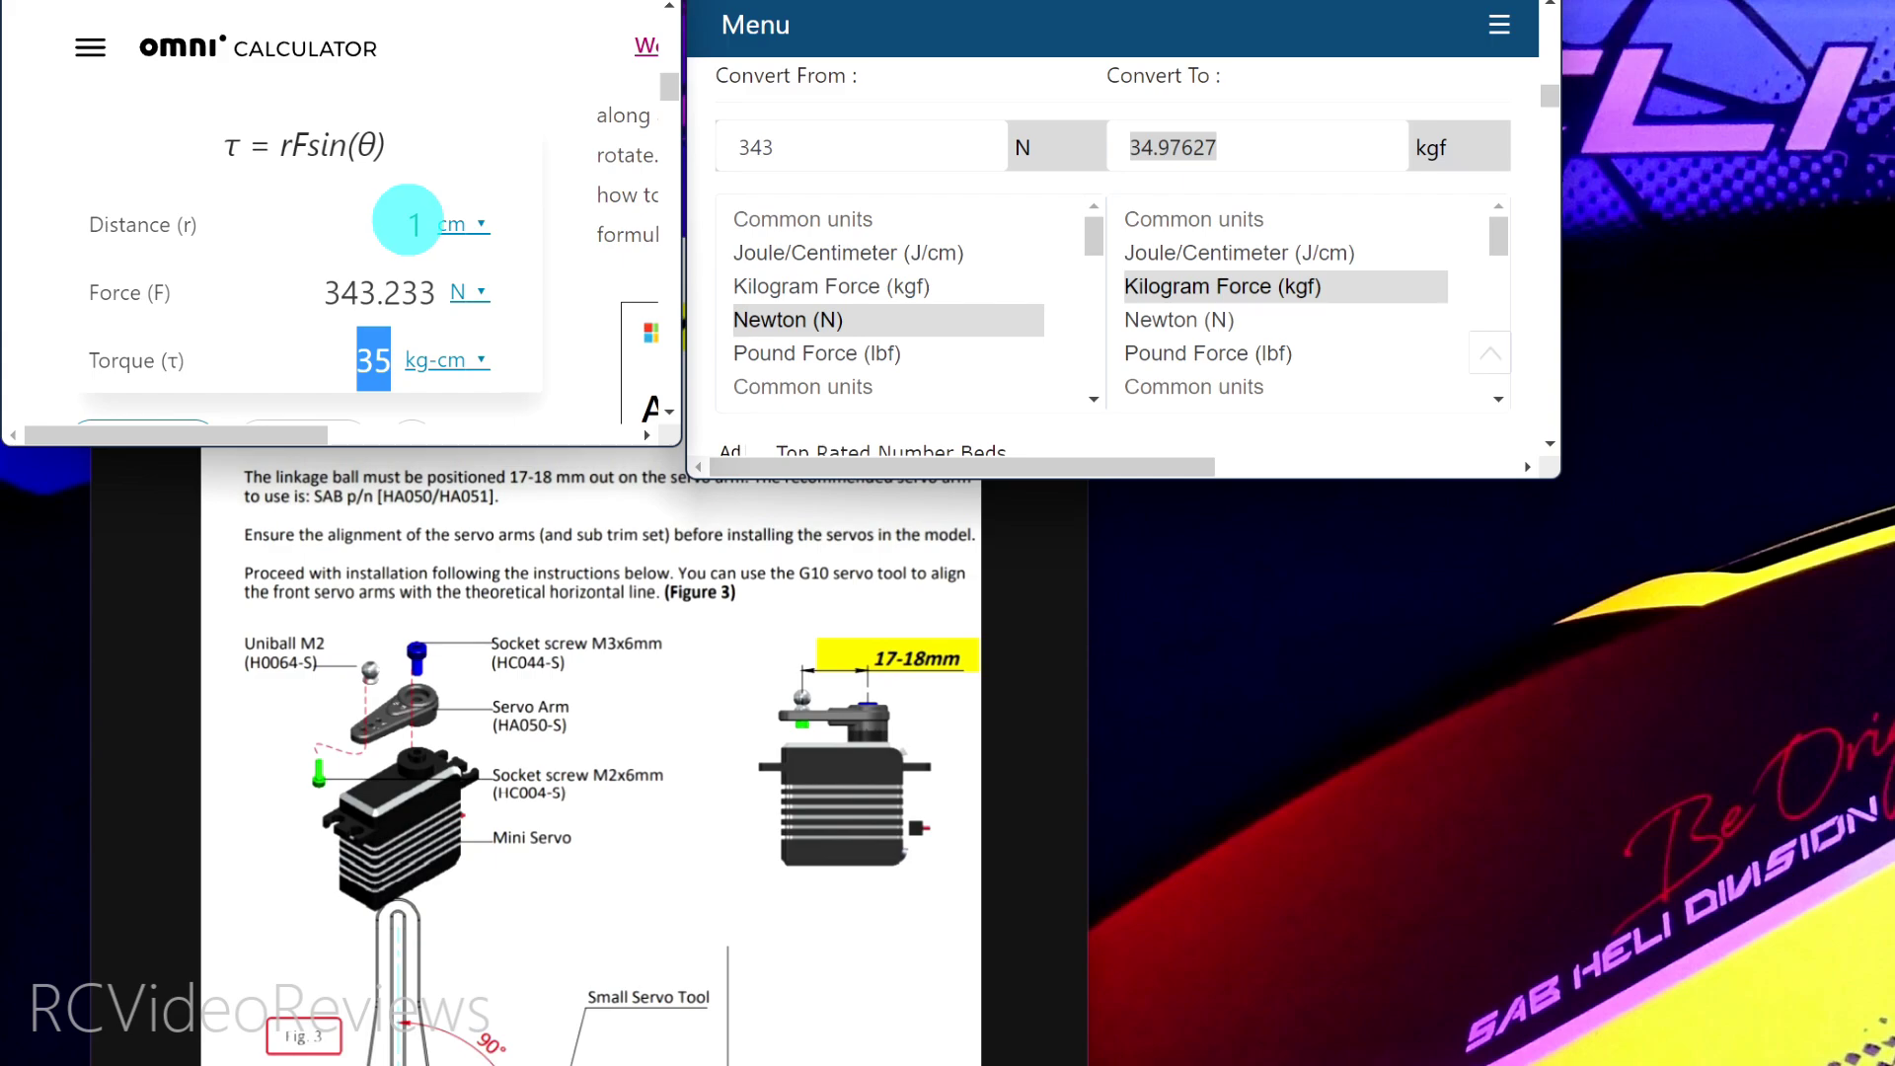
Change the lever distance to 2 cm and convert 171 N to kgf.
click(407, 221)
double_click(406, 220)
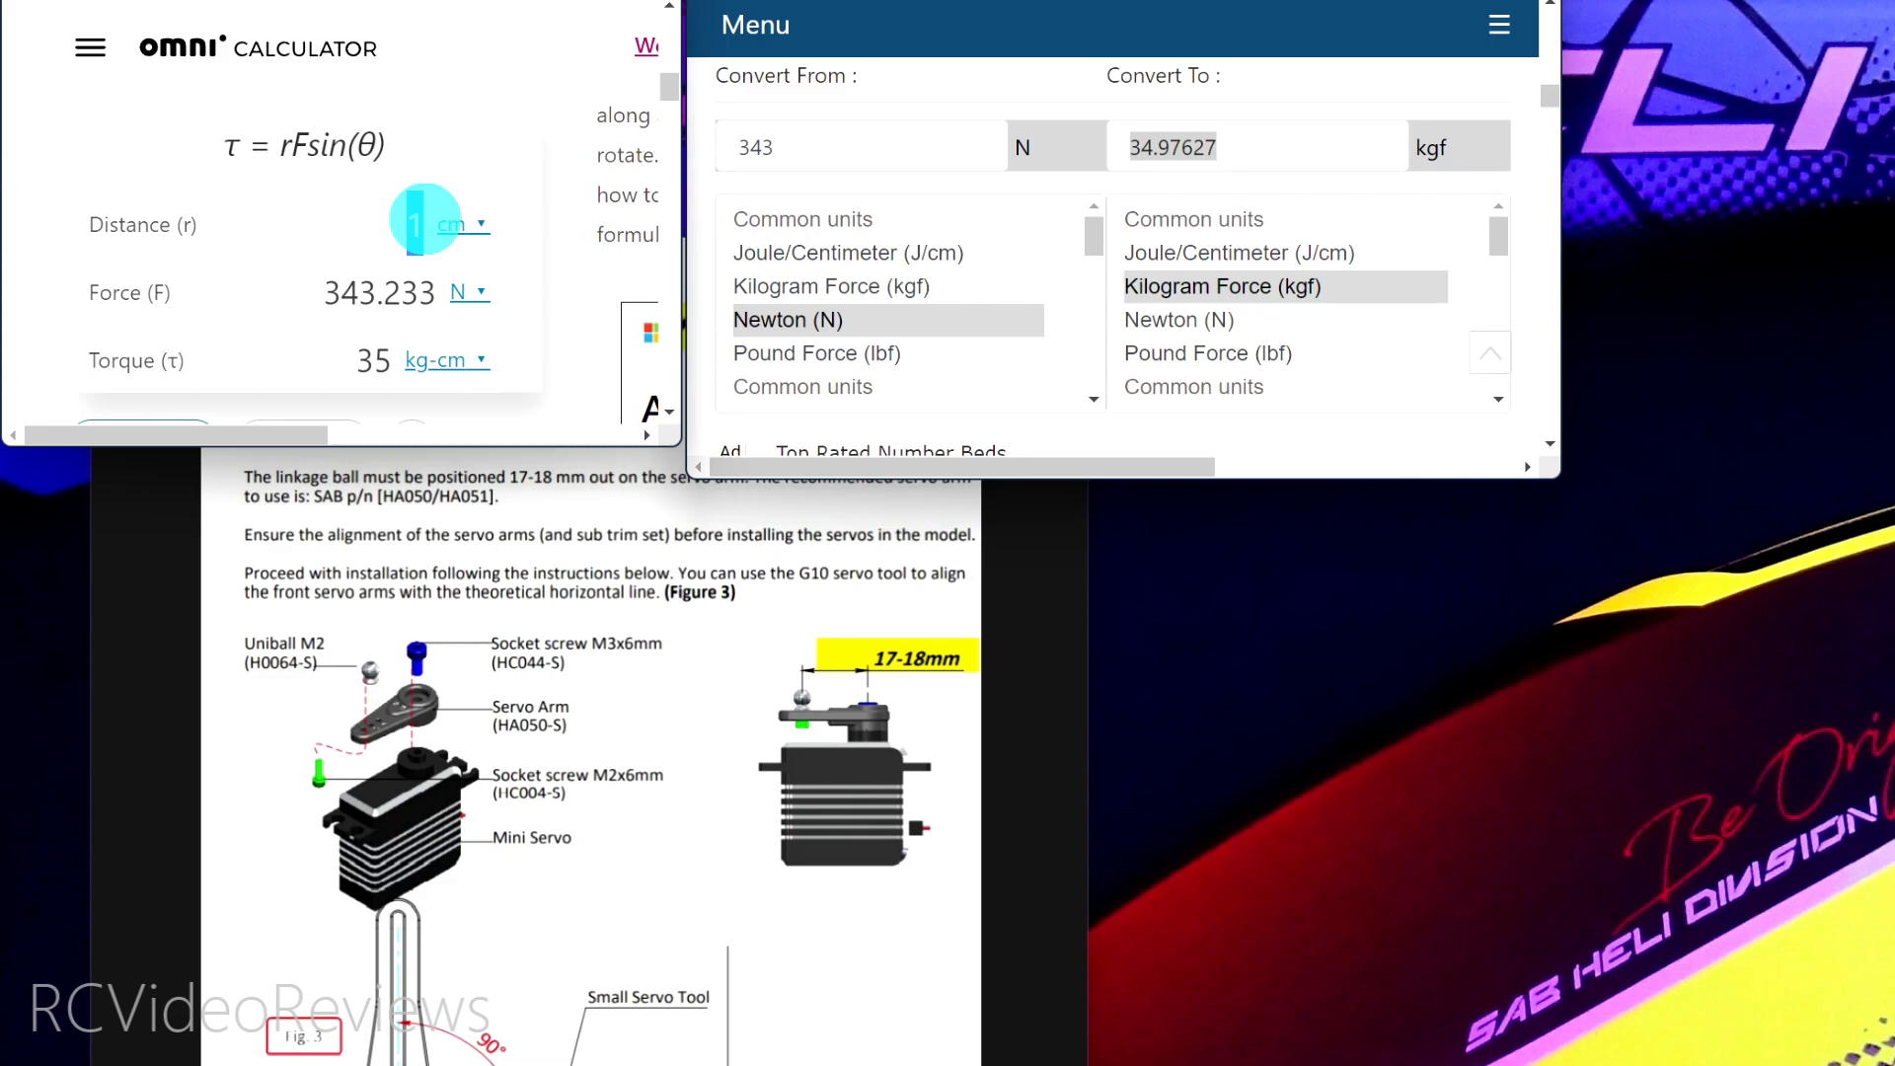
text(2)
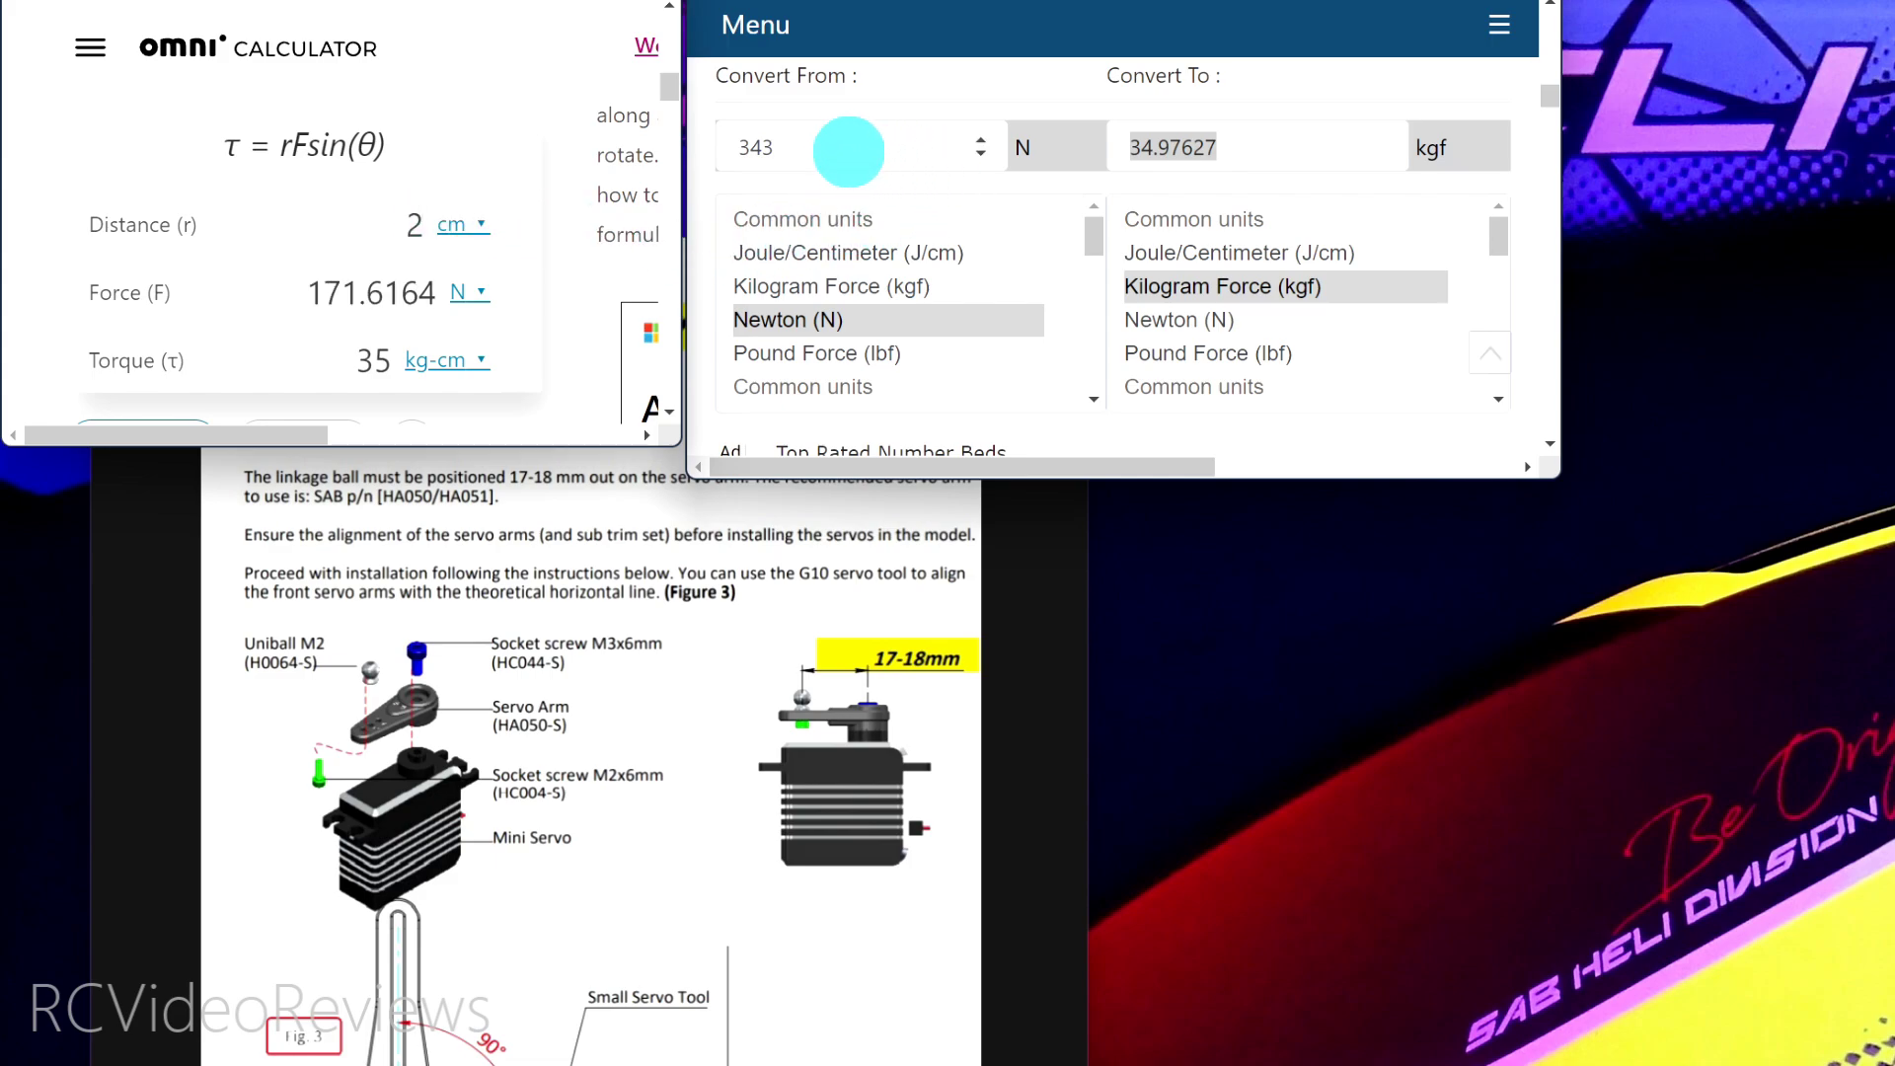
double_click(849, 151)
text(171)
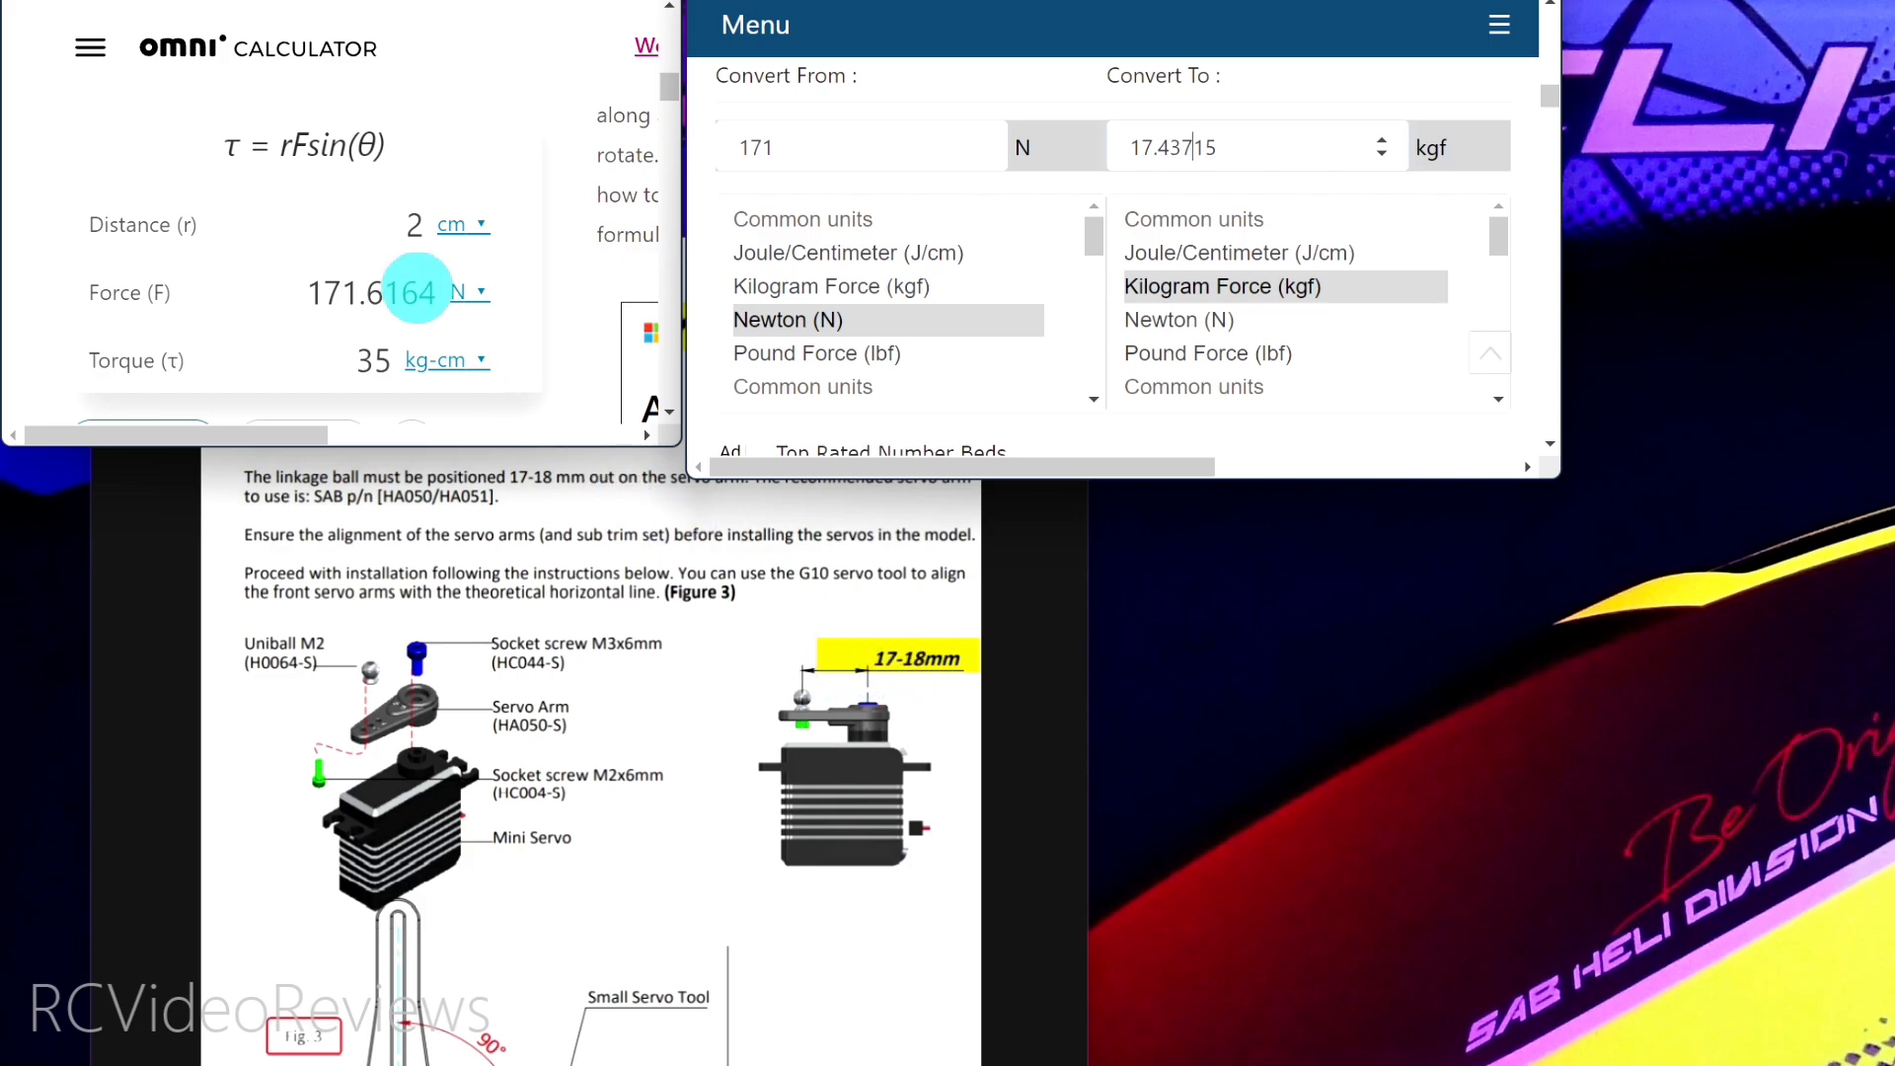
Set distance to 1.7 cm, convert the resulting 201 N to 20.4963 kgf, and highlight τ = rFsin(θ).
click(376, 226)
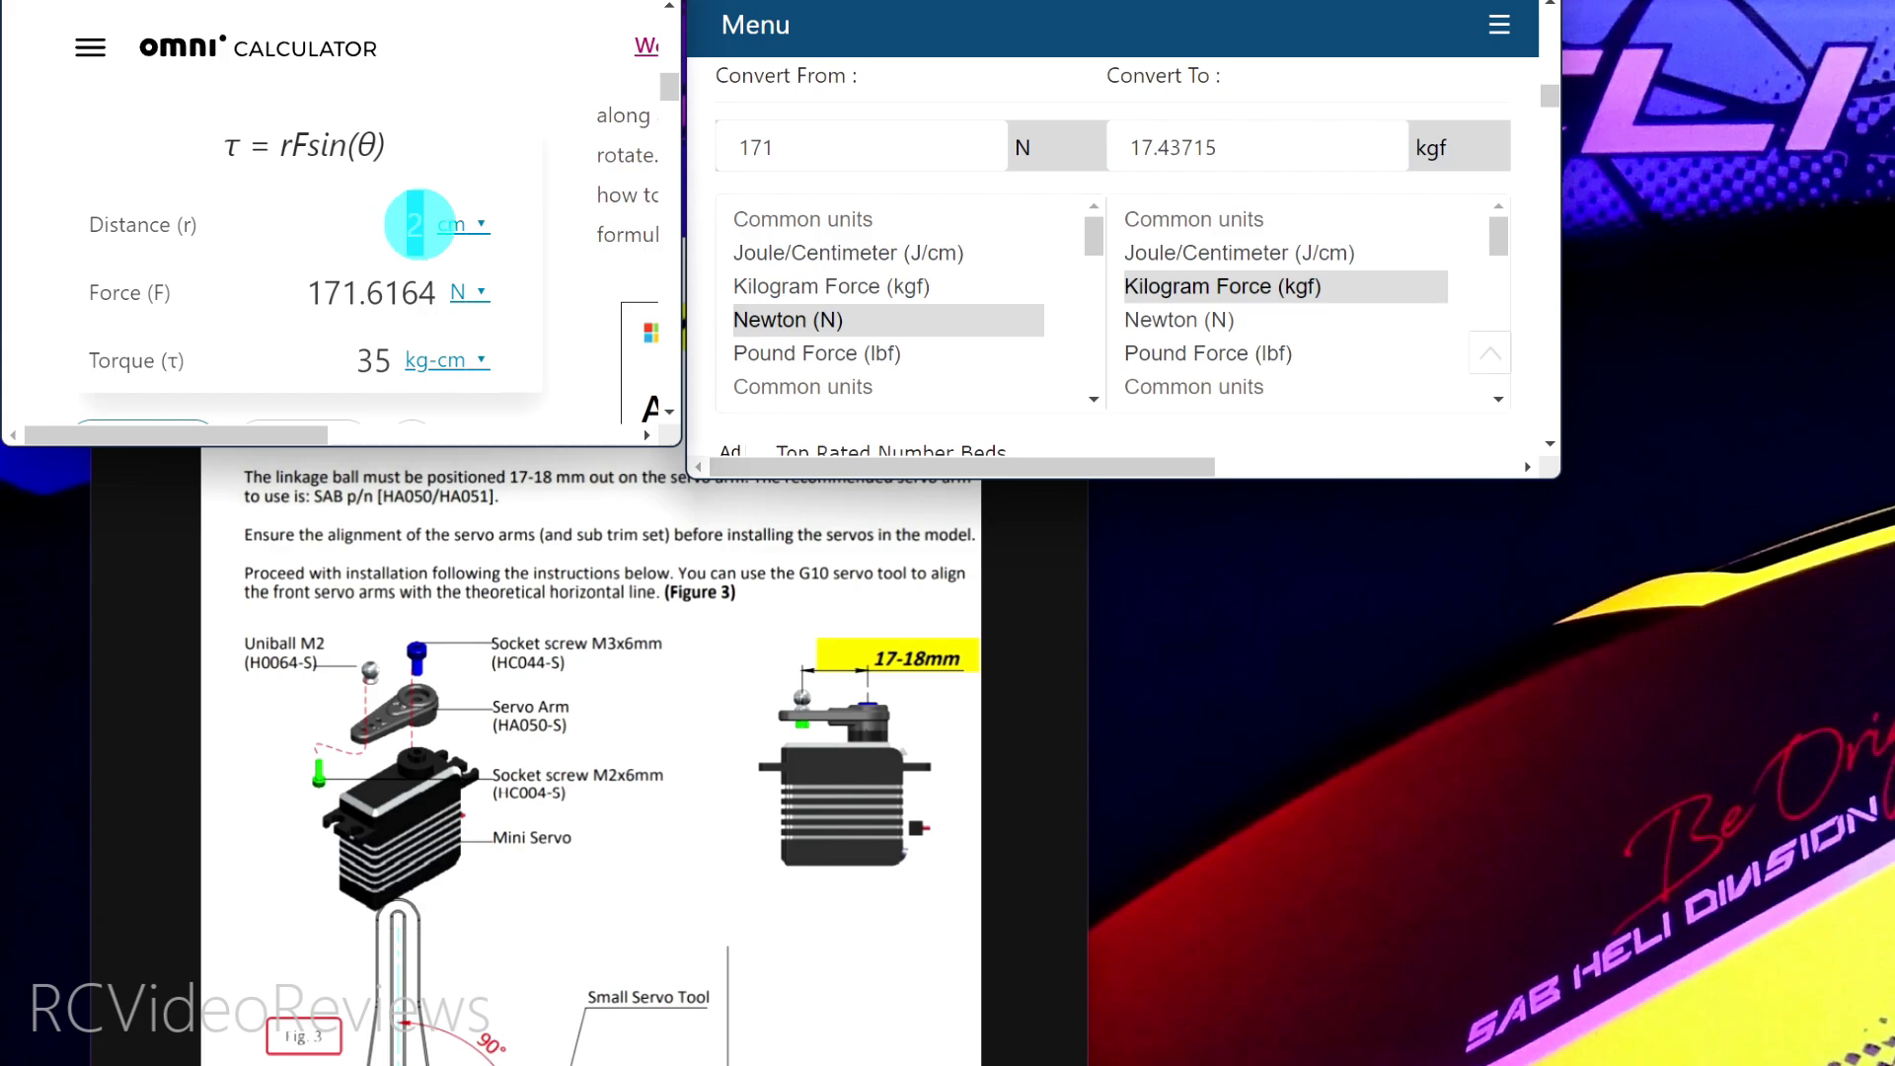
text(1.7)
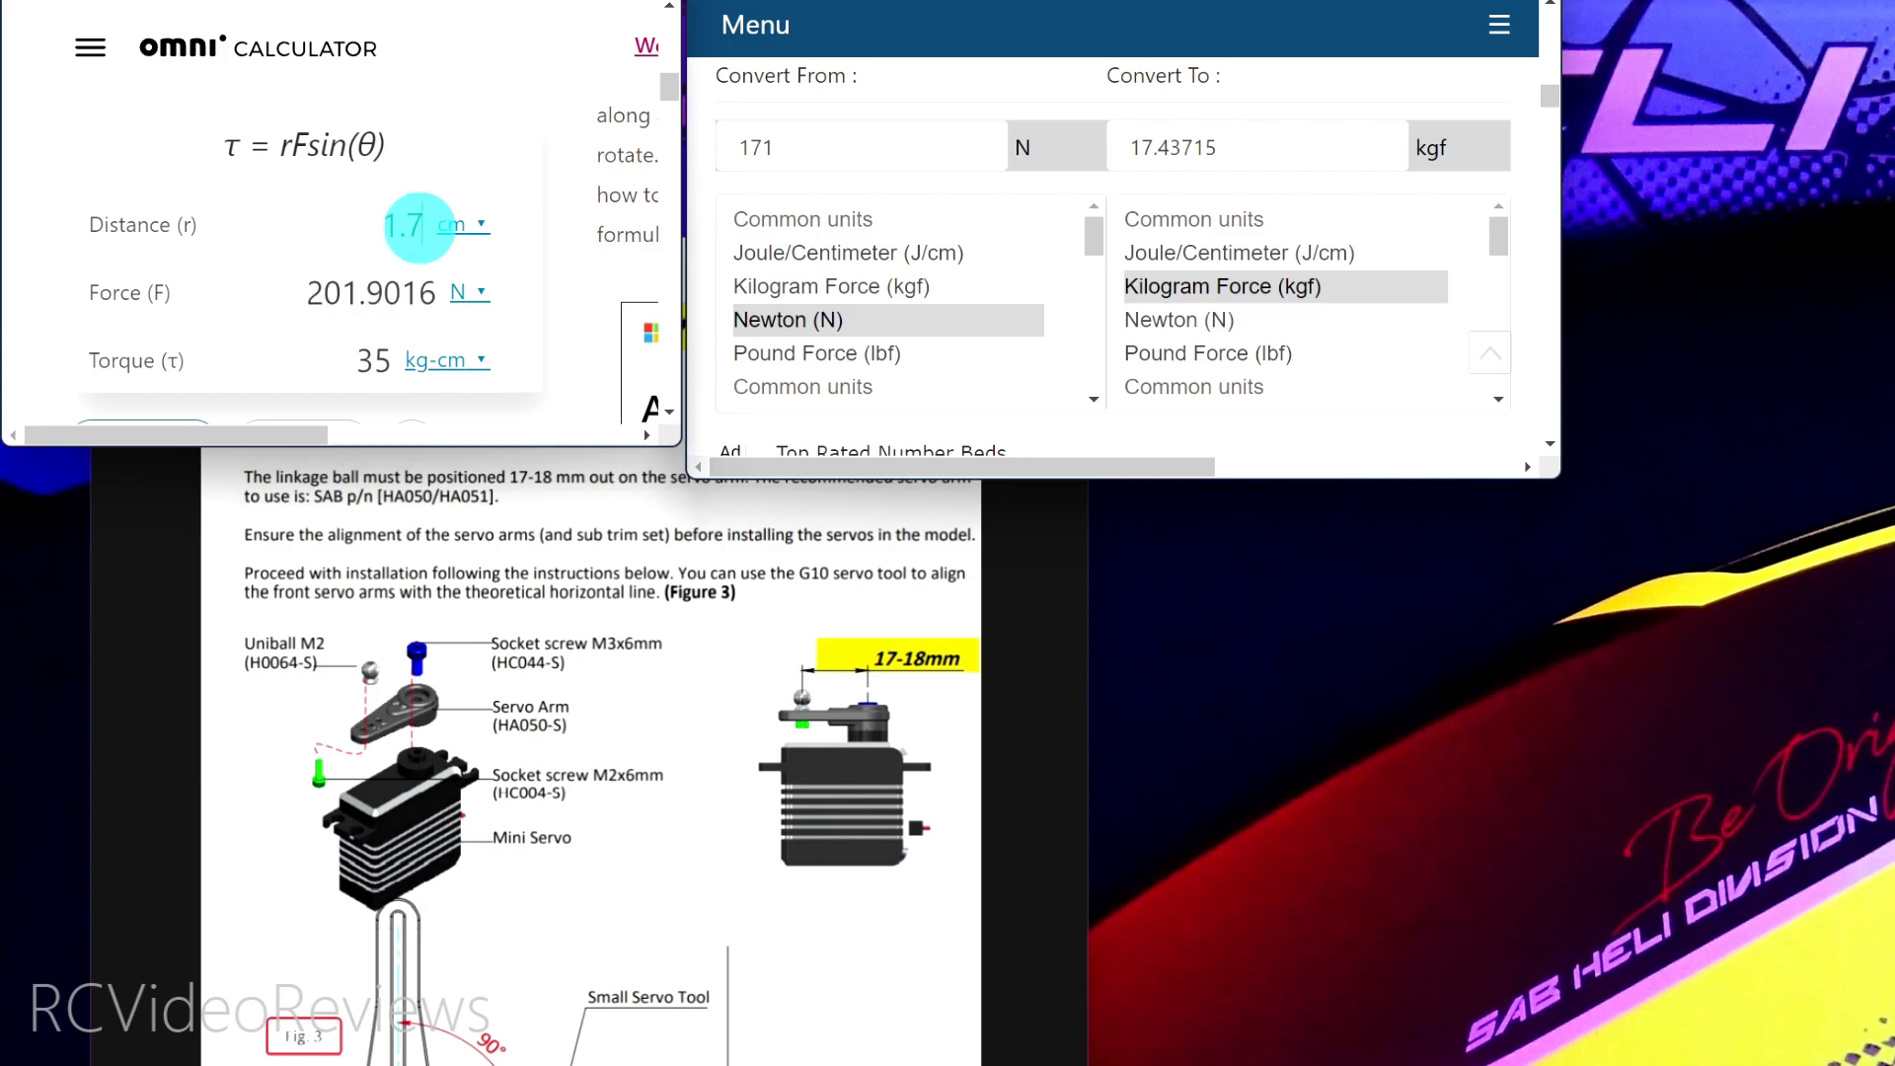
drag(276, 304, 358, 293)
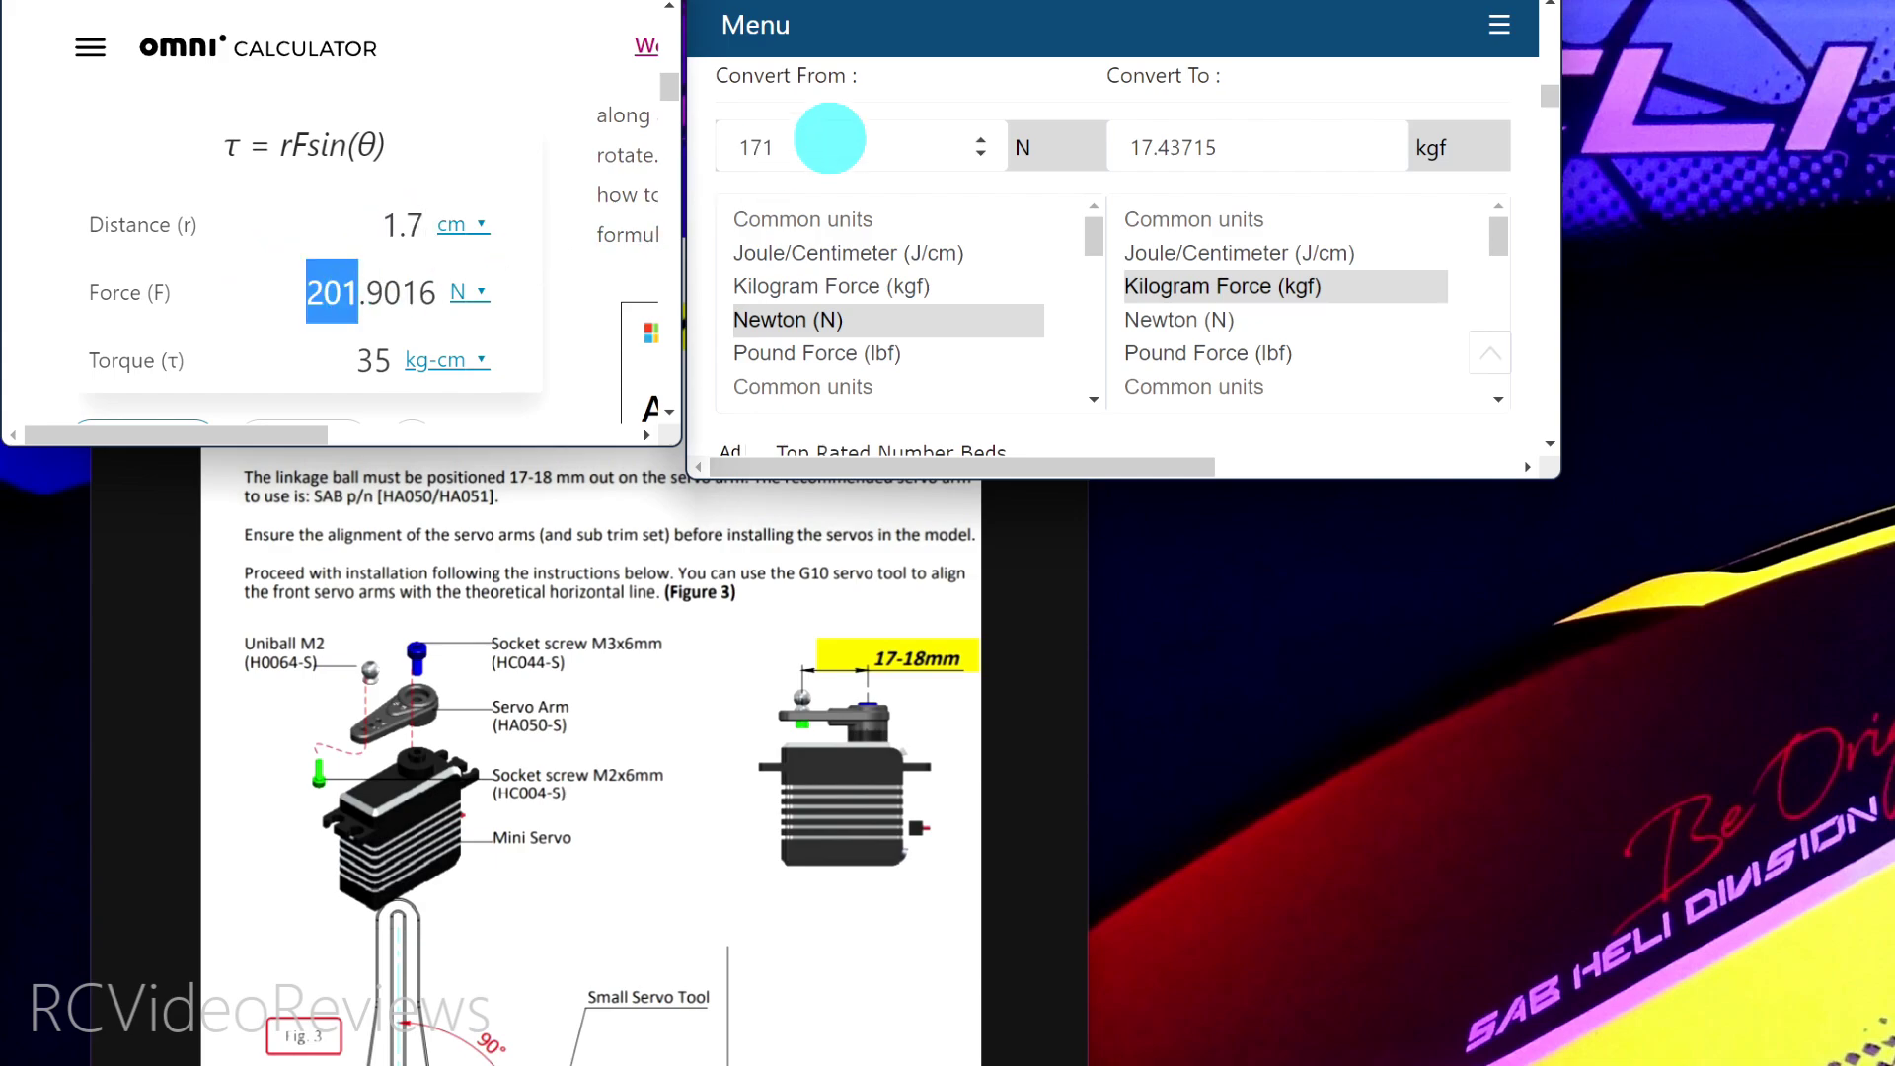
click(830, 148)
drag(830, 148, 725, 146)
text(201)
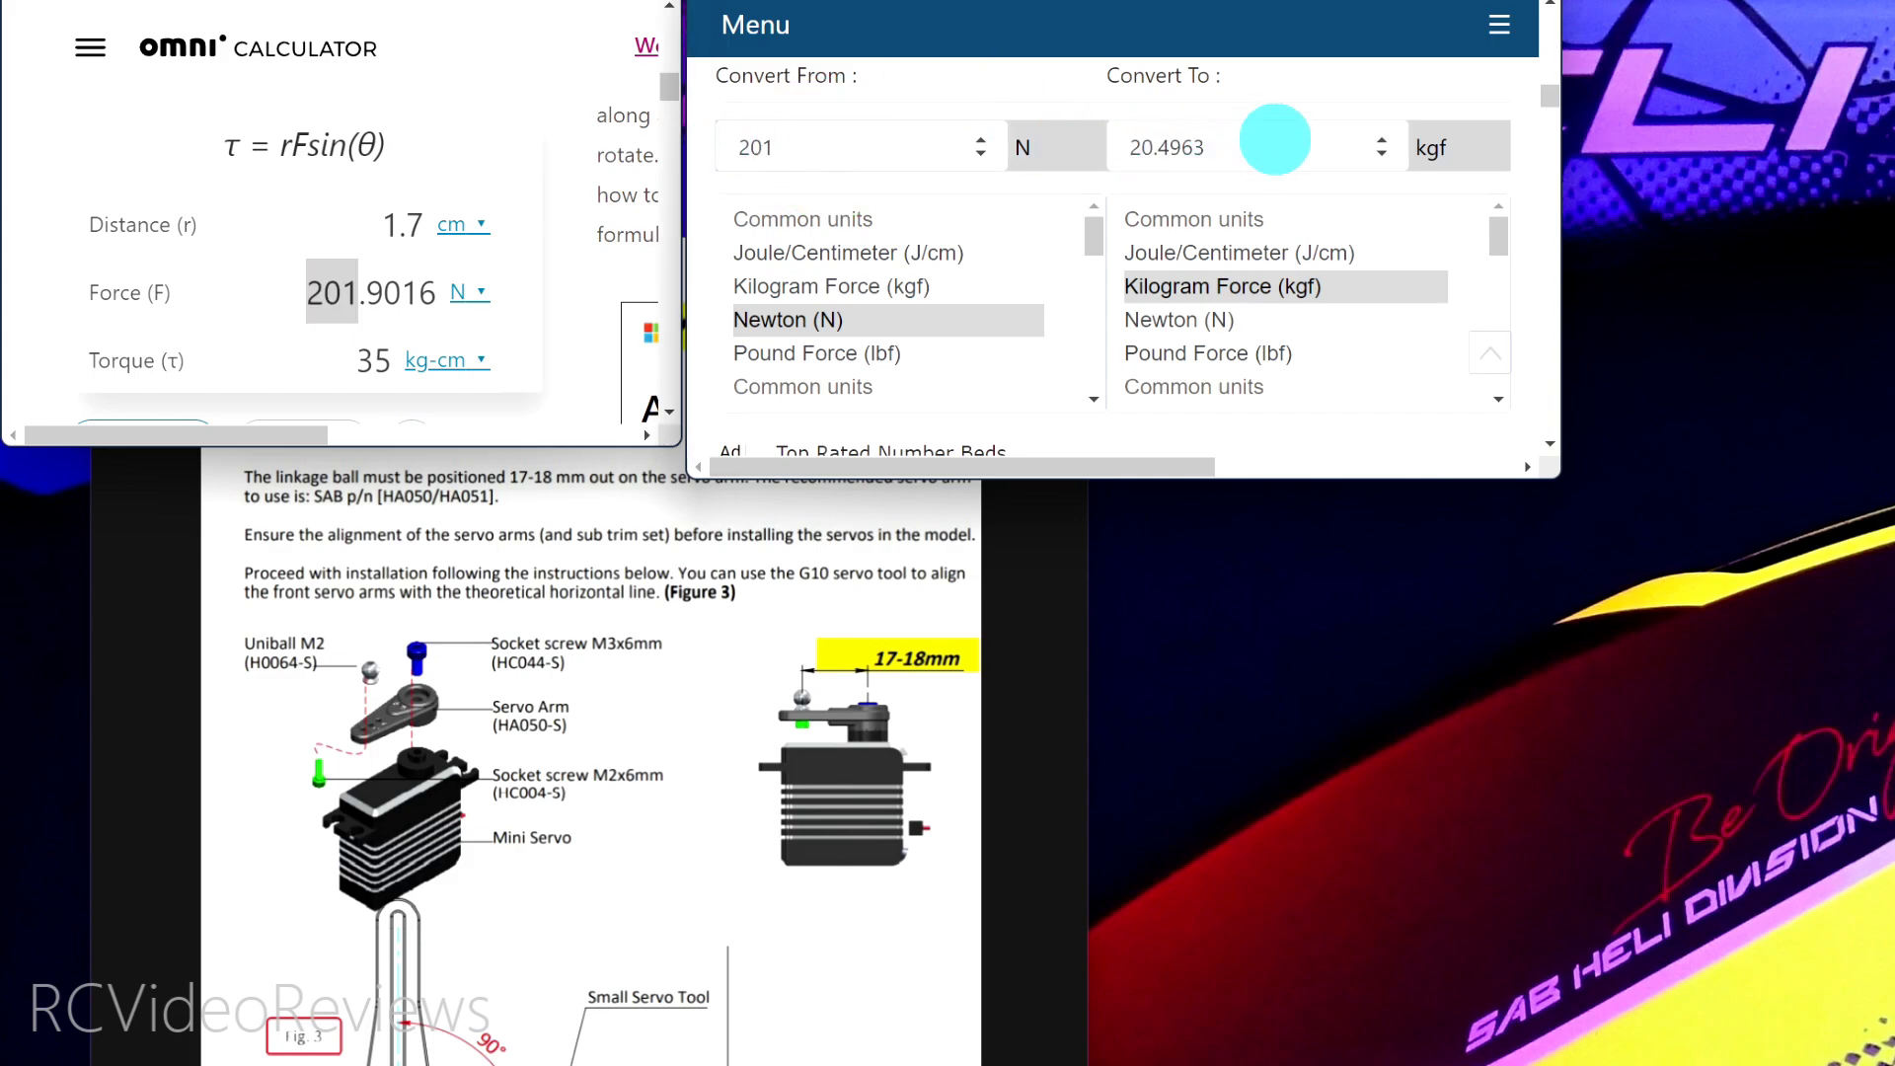
drag(1224, 146, 1142, 146)
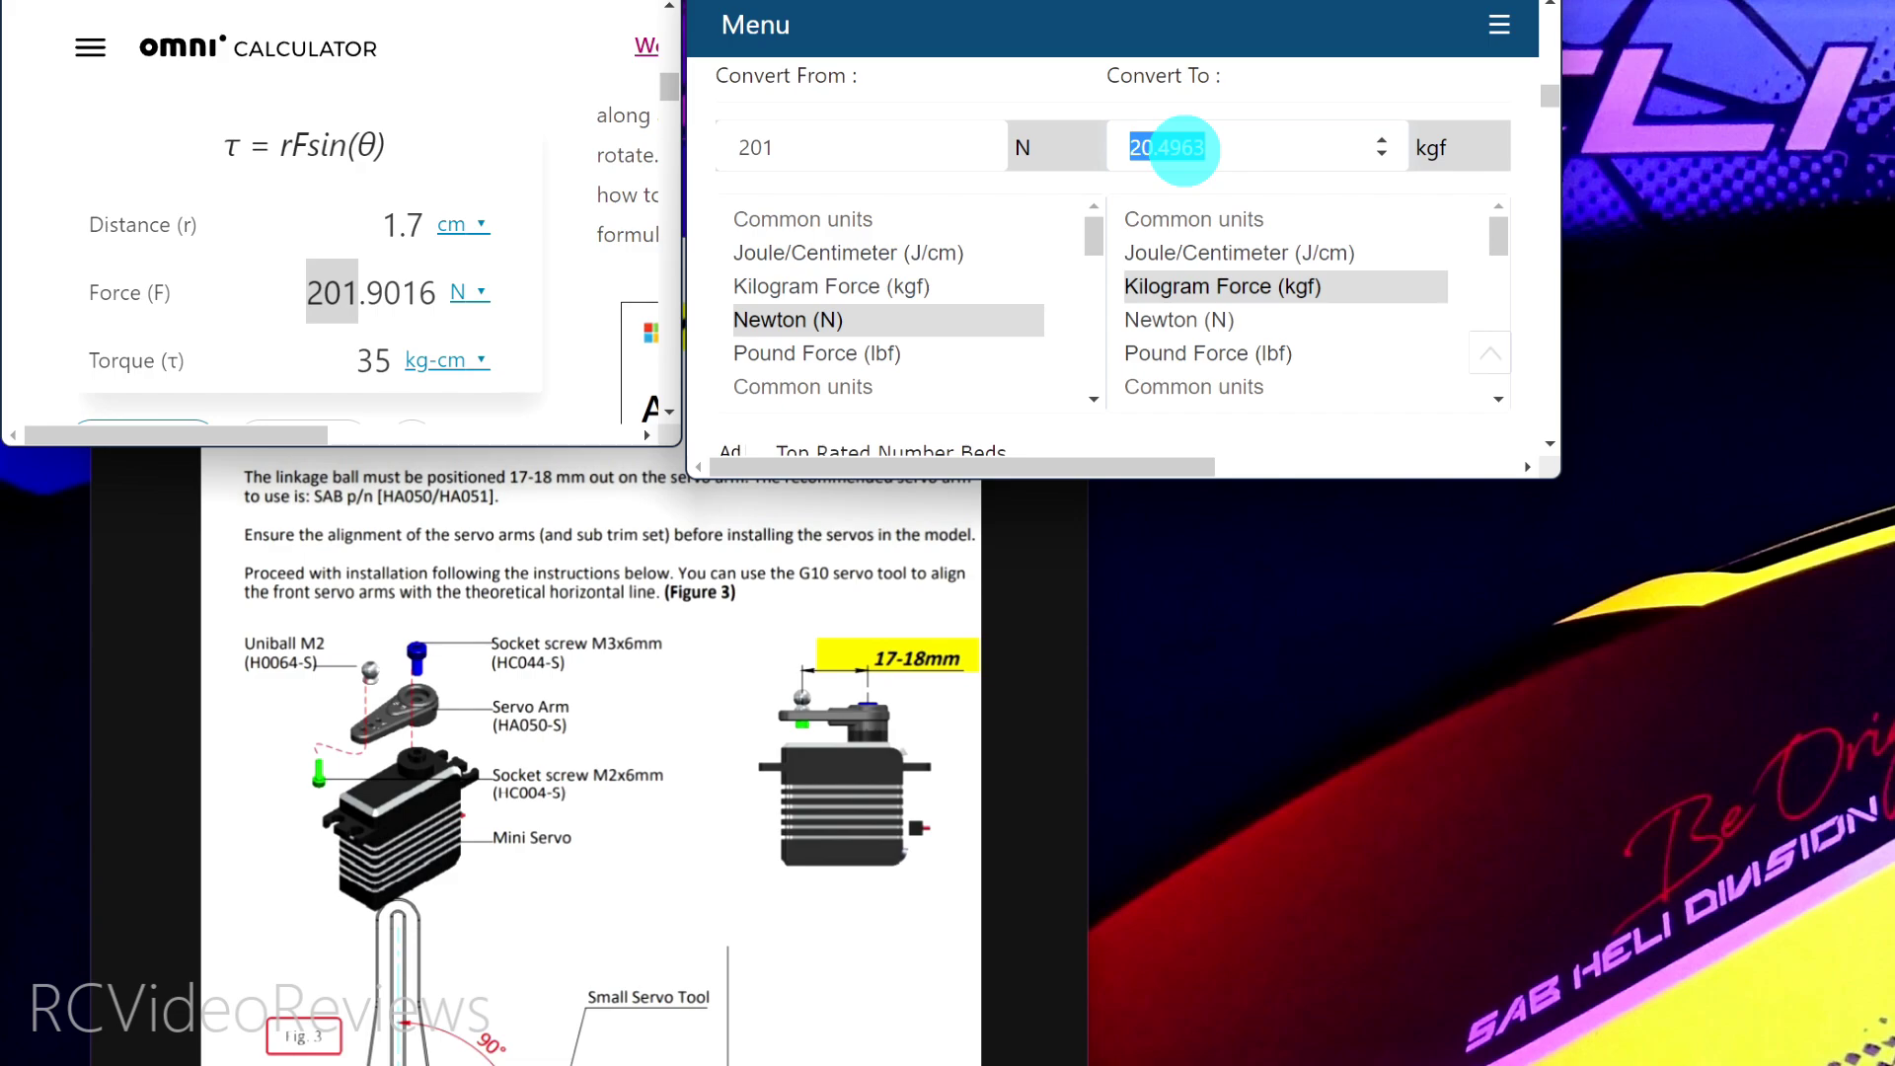
click(226, 146)
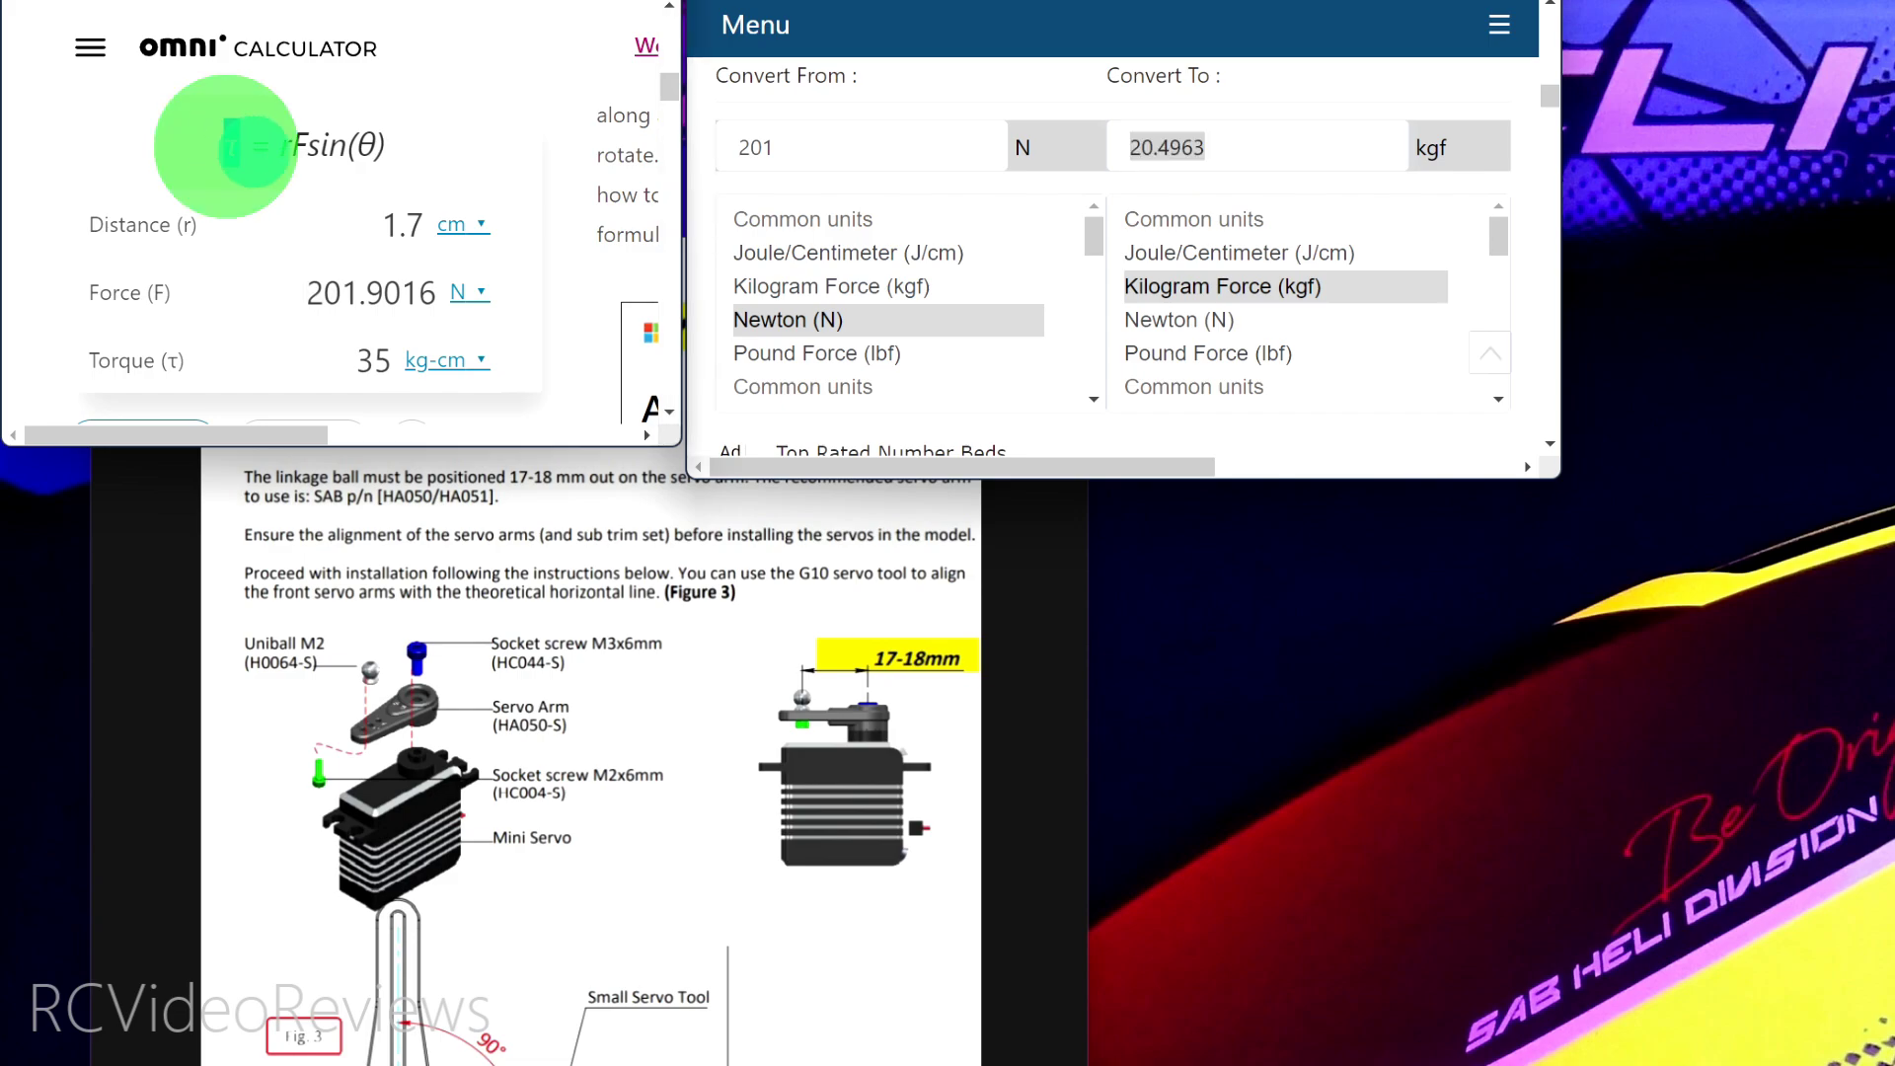
drag(226, 146, 389, 154)
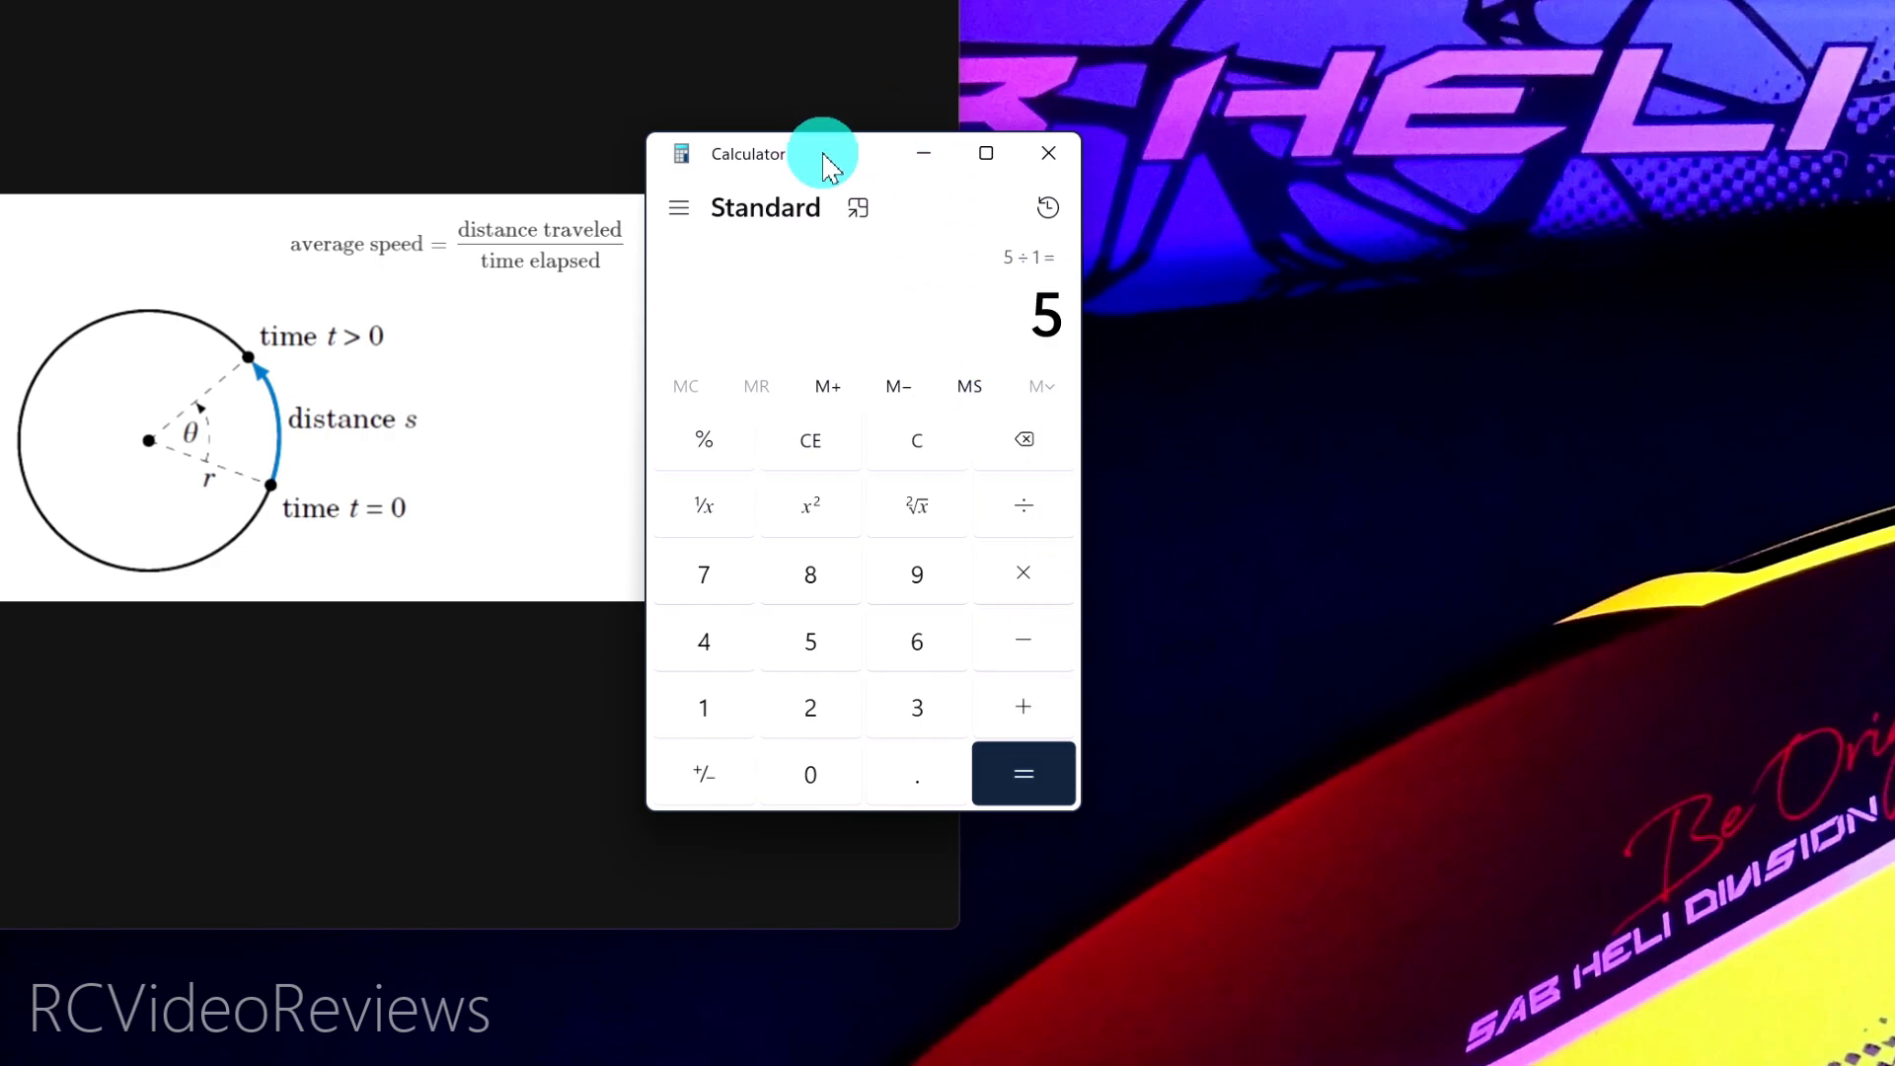
drag(827, 166, 854, 161)
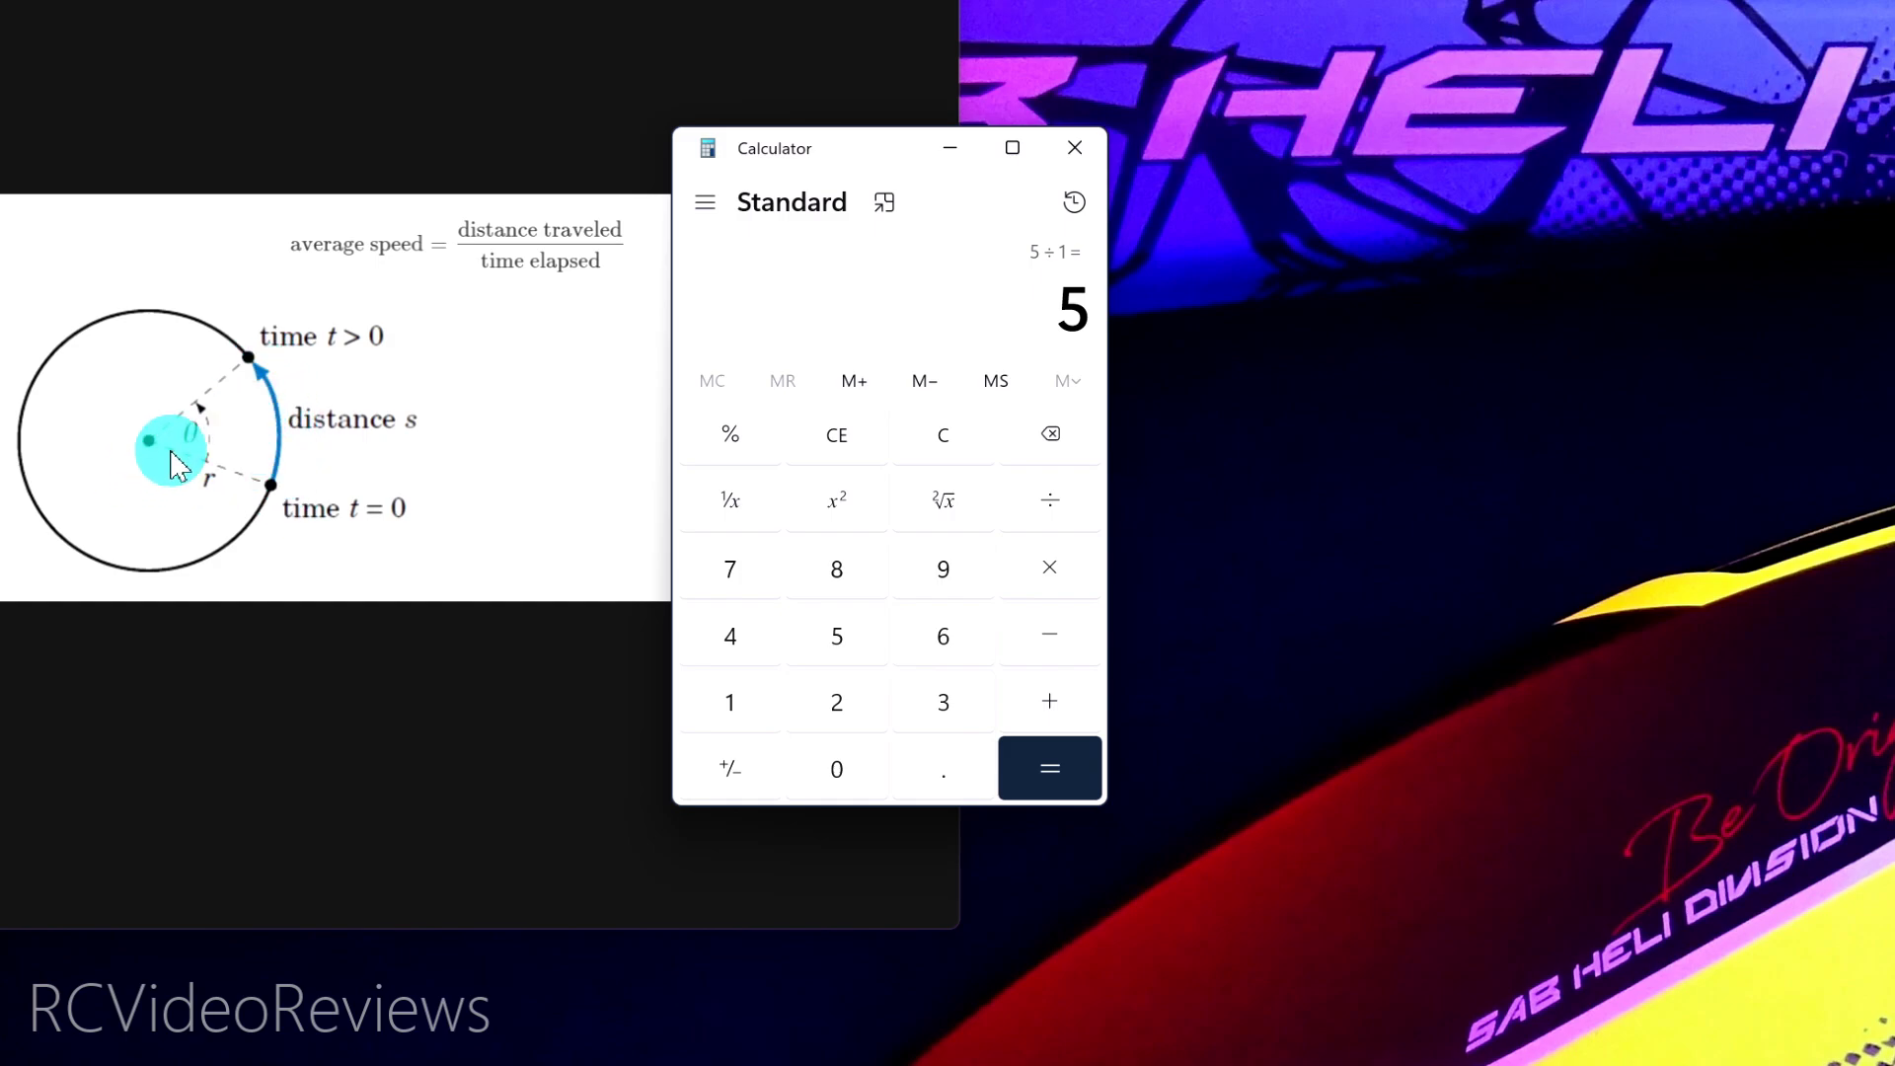
click(863, 139)
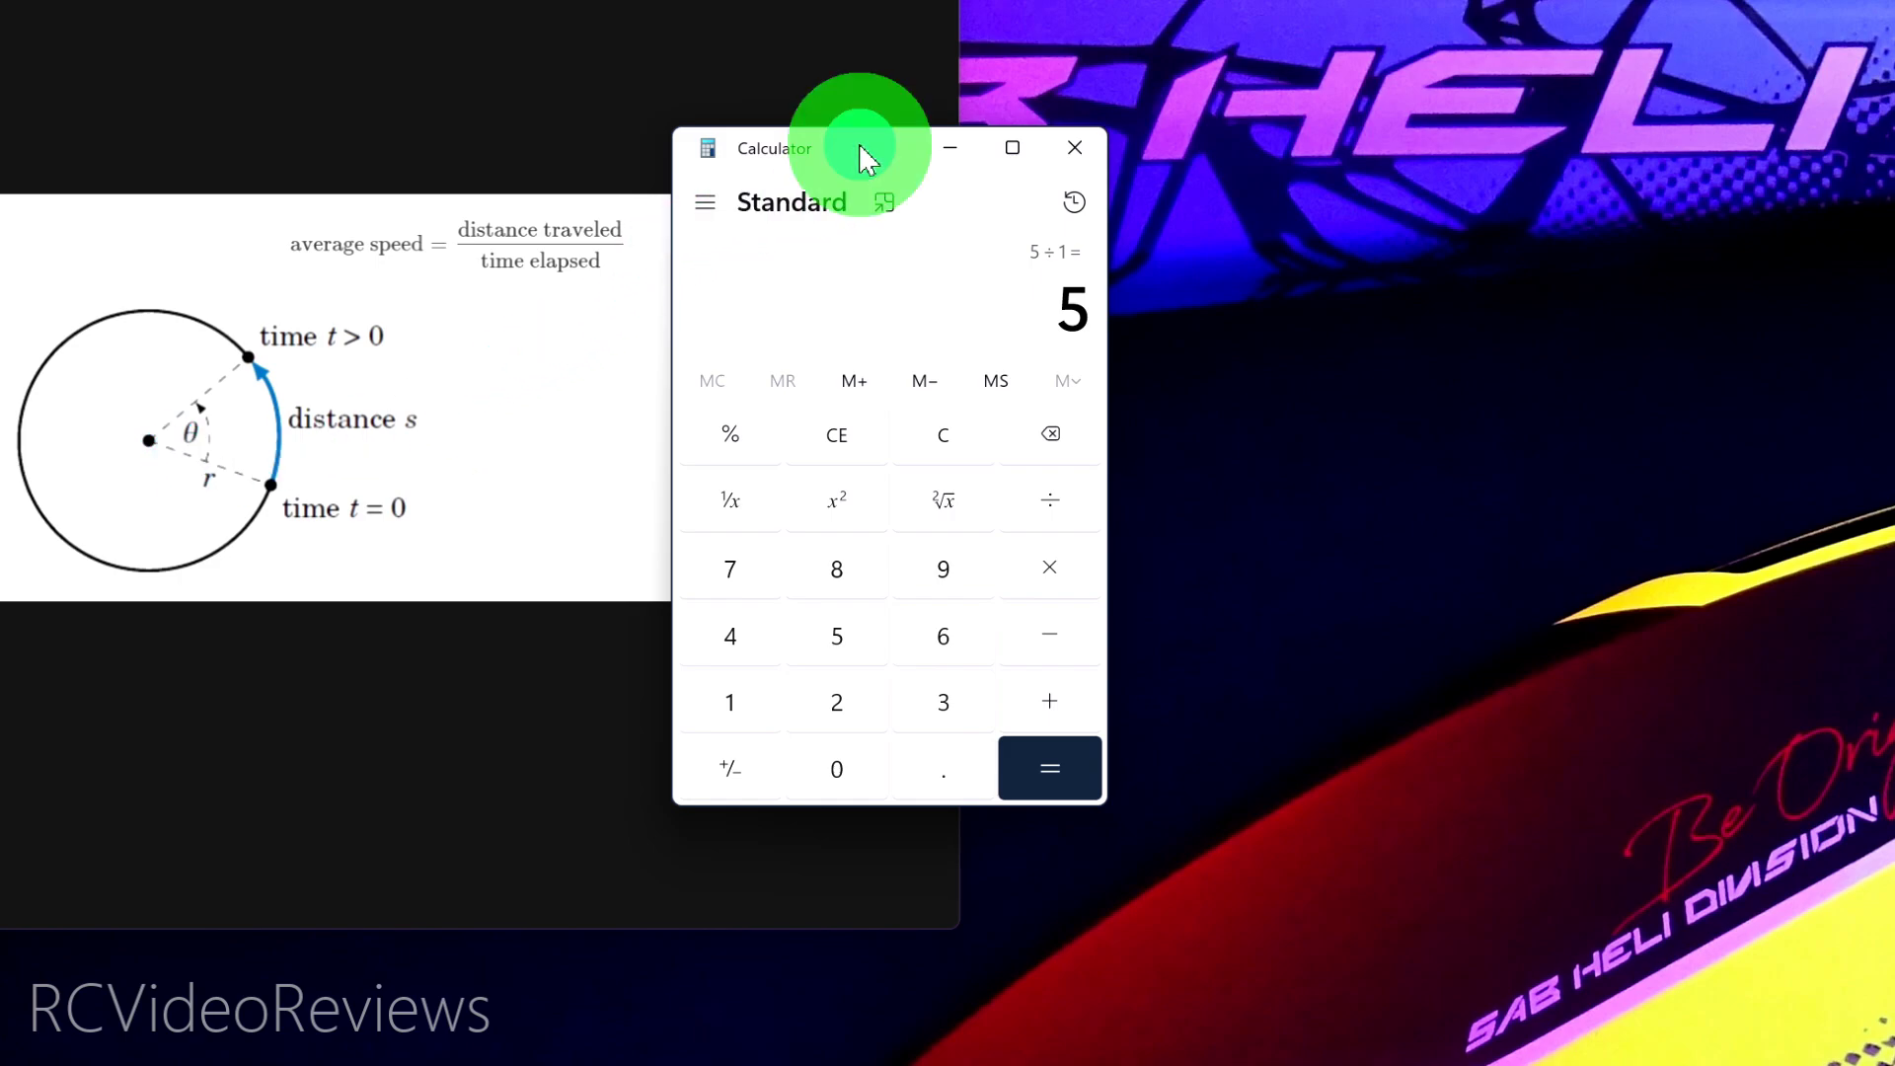
text(10)
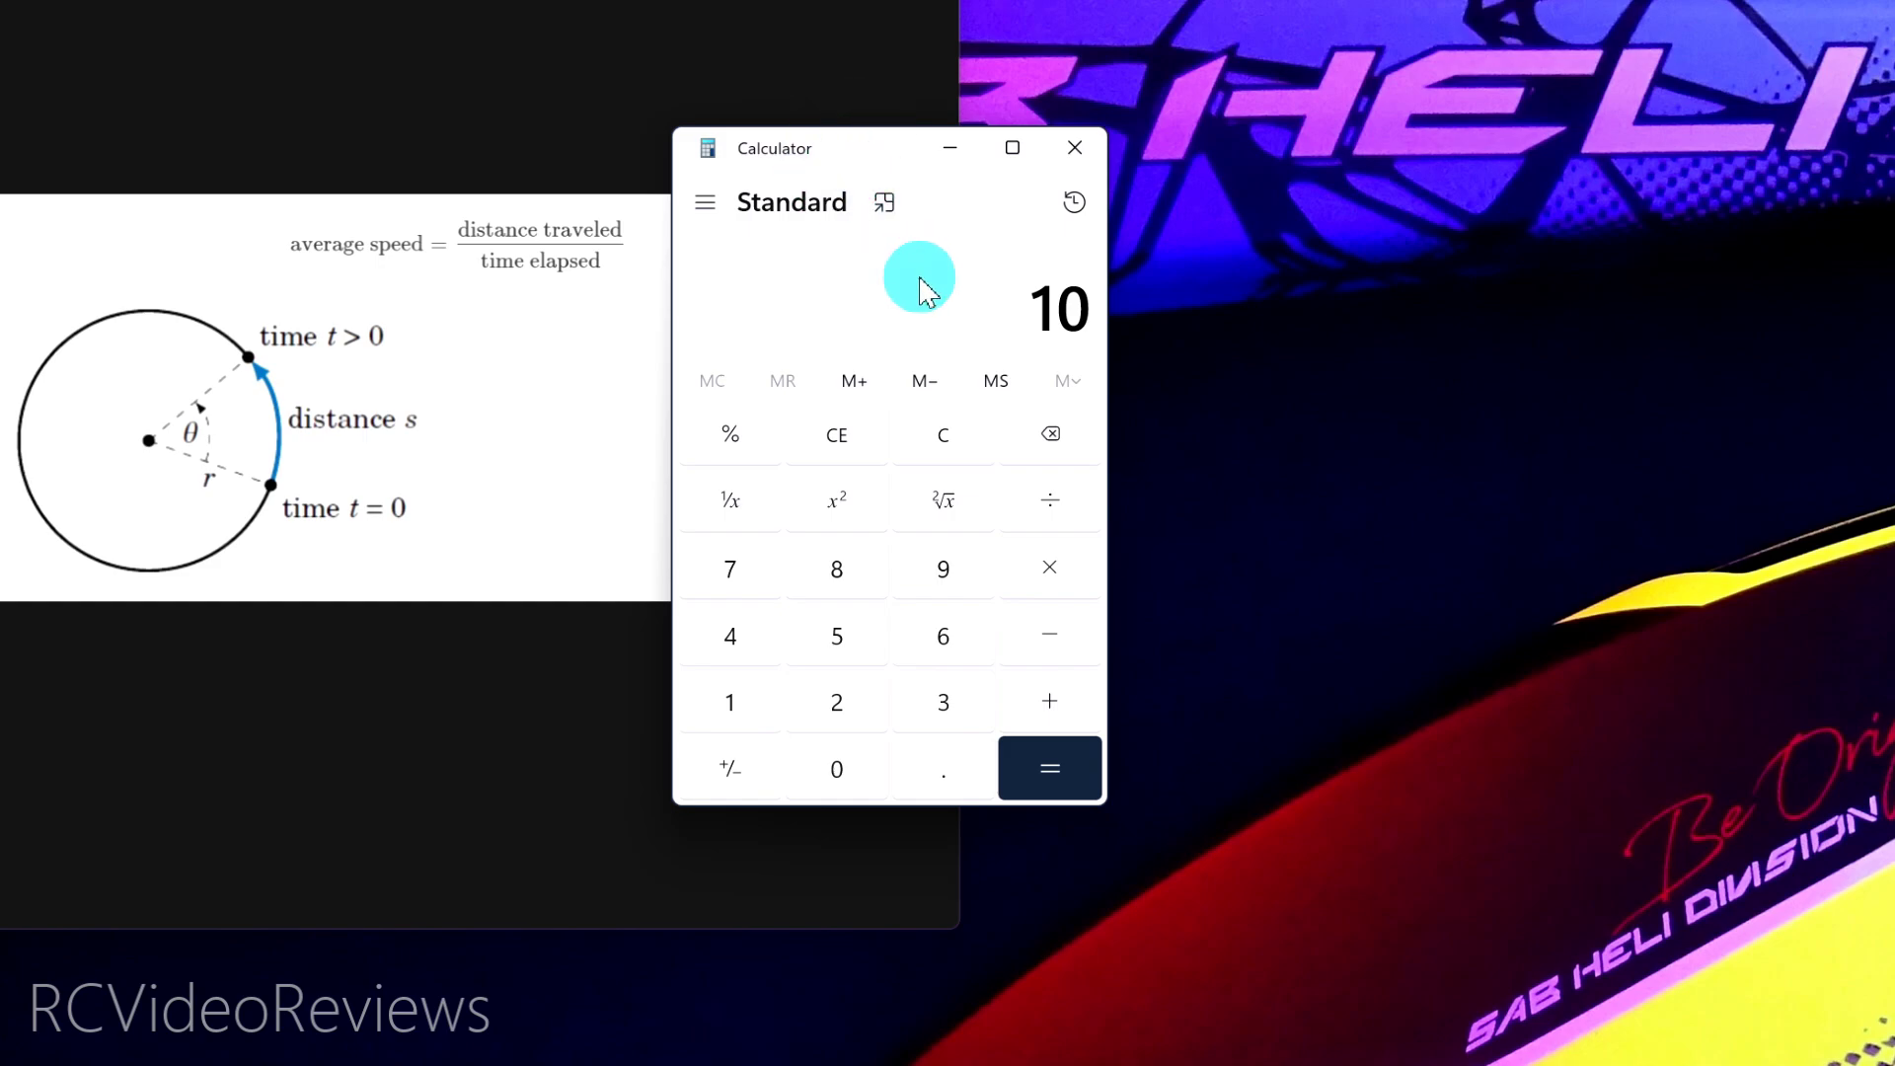
key(slash)
key(1)
key(Return)
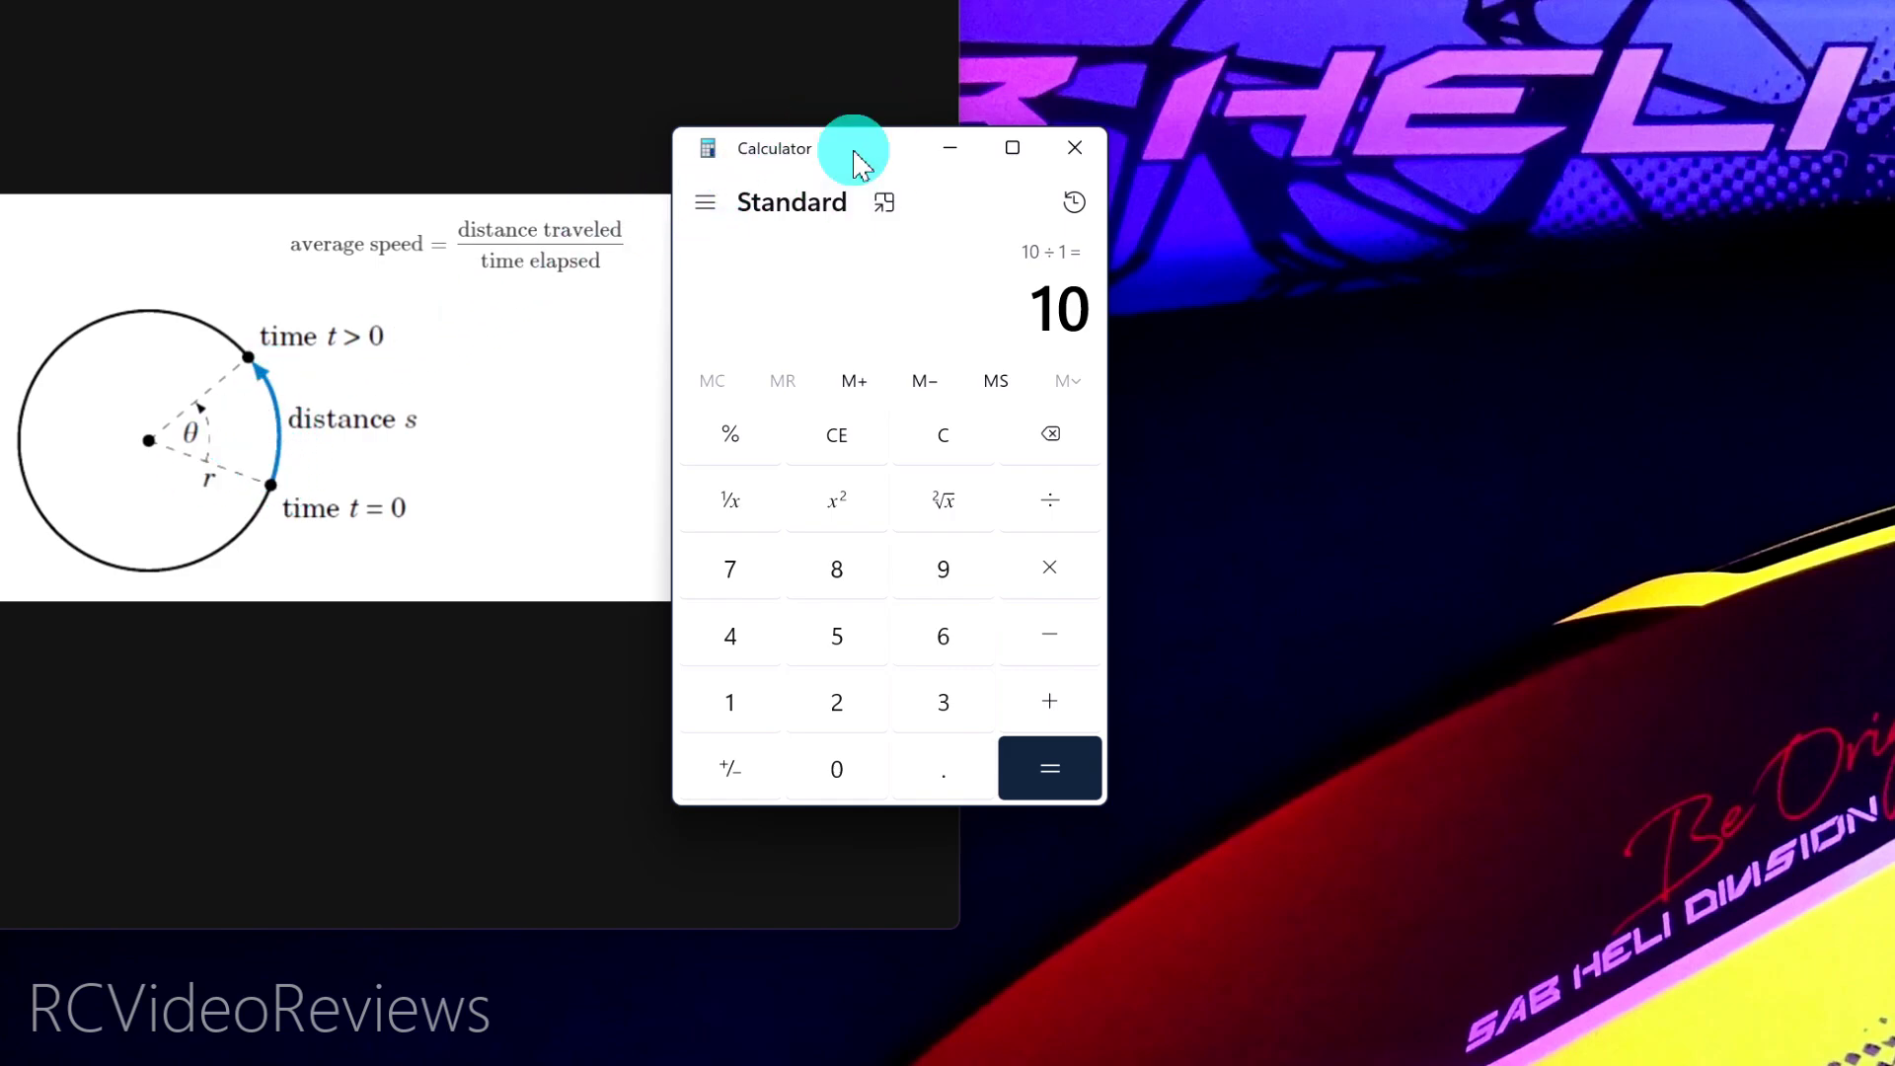
text(5)
text(/1)
key(Return)
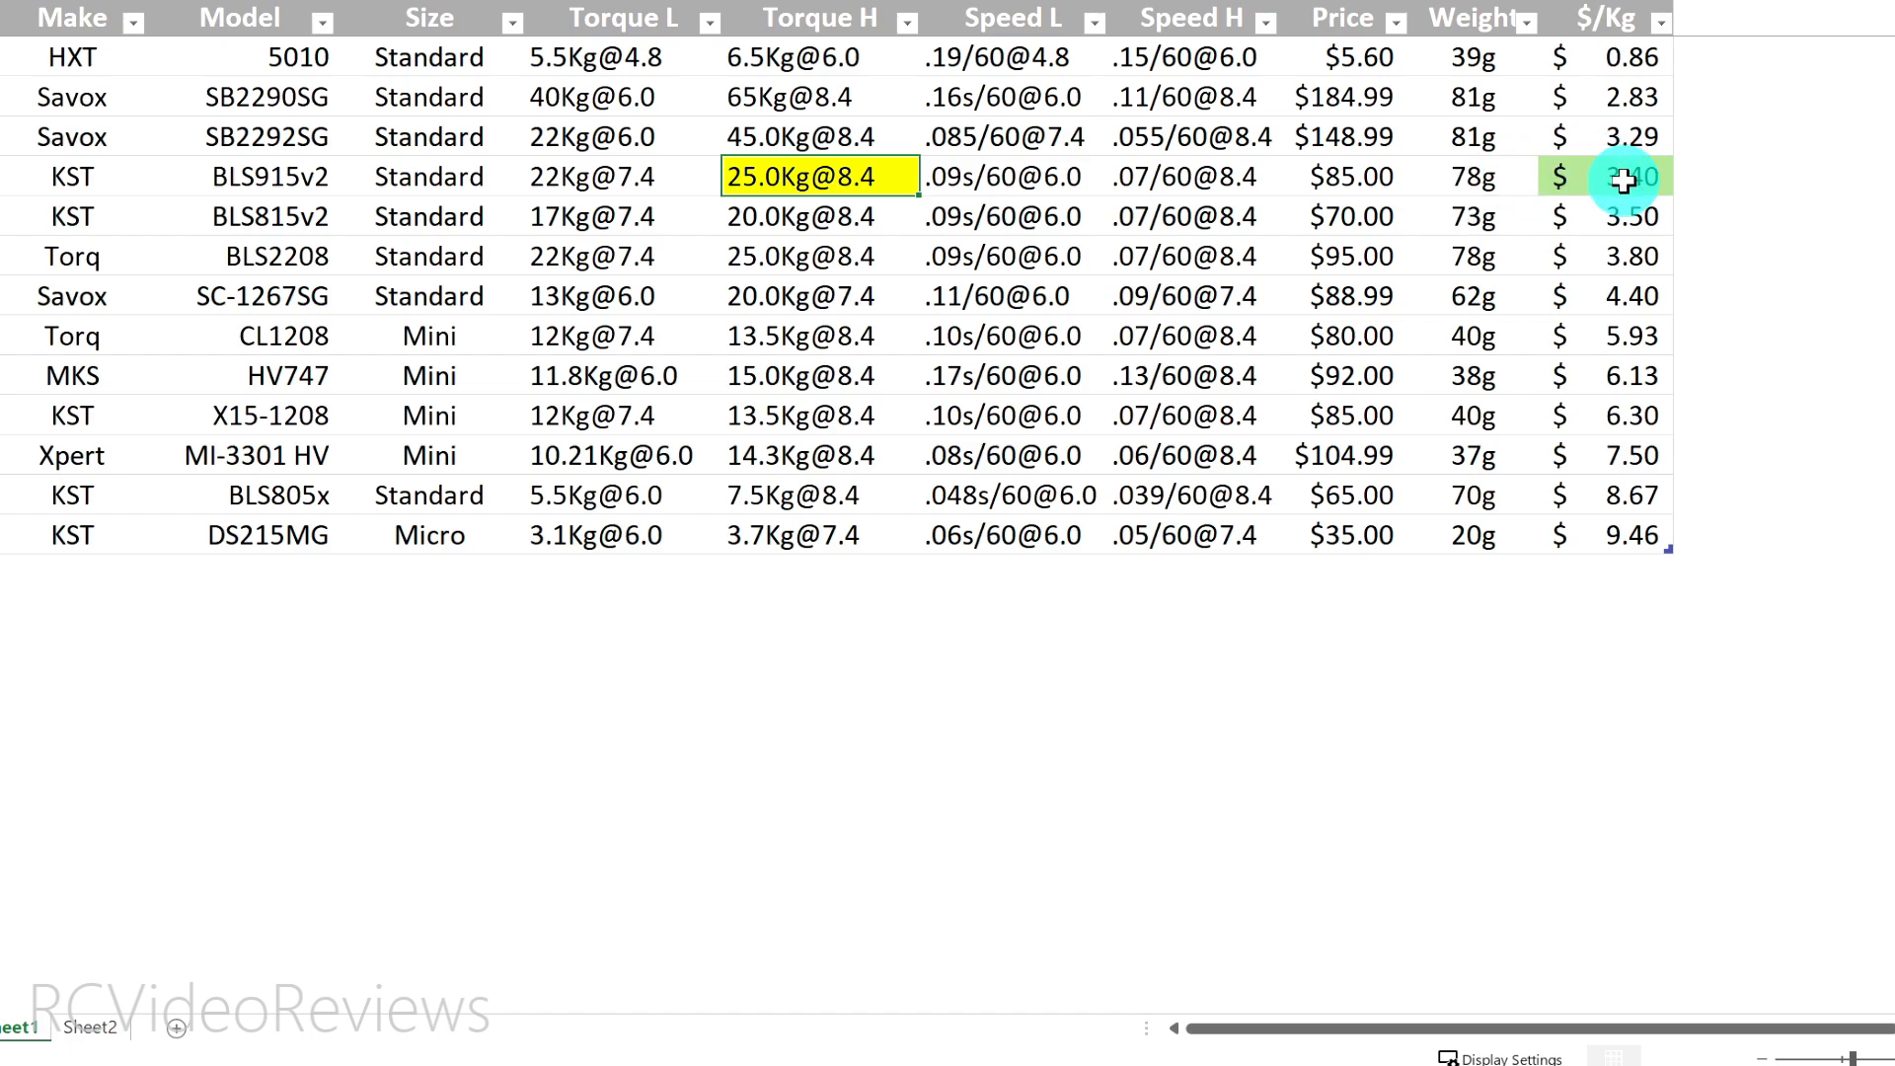
click(1611, 98)
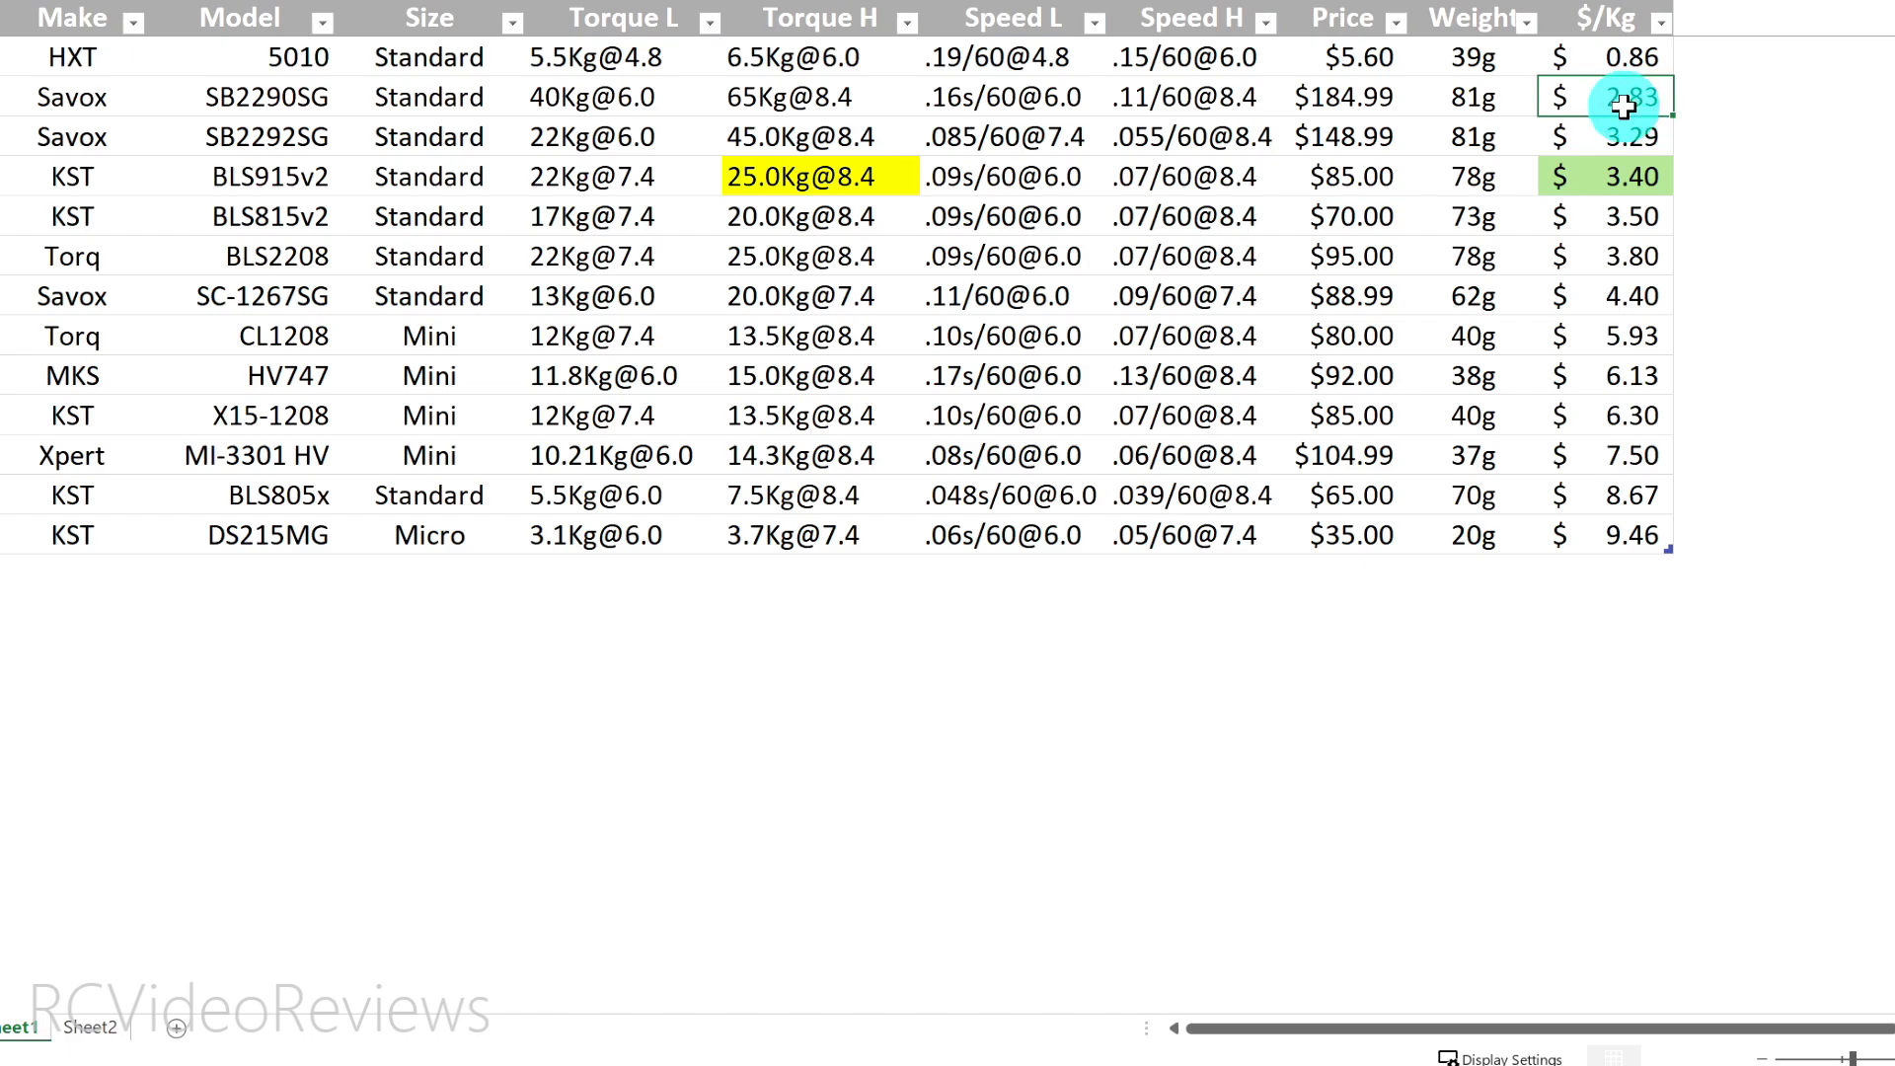
click(734, 99)
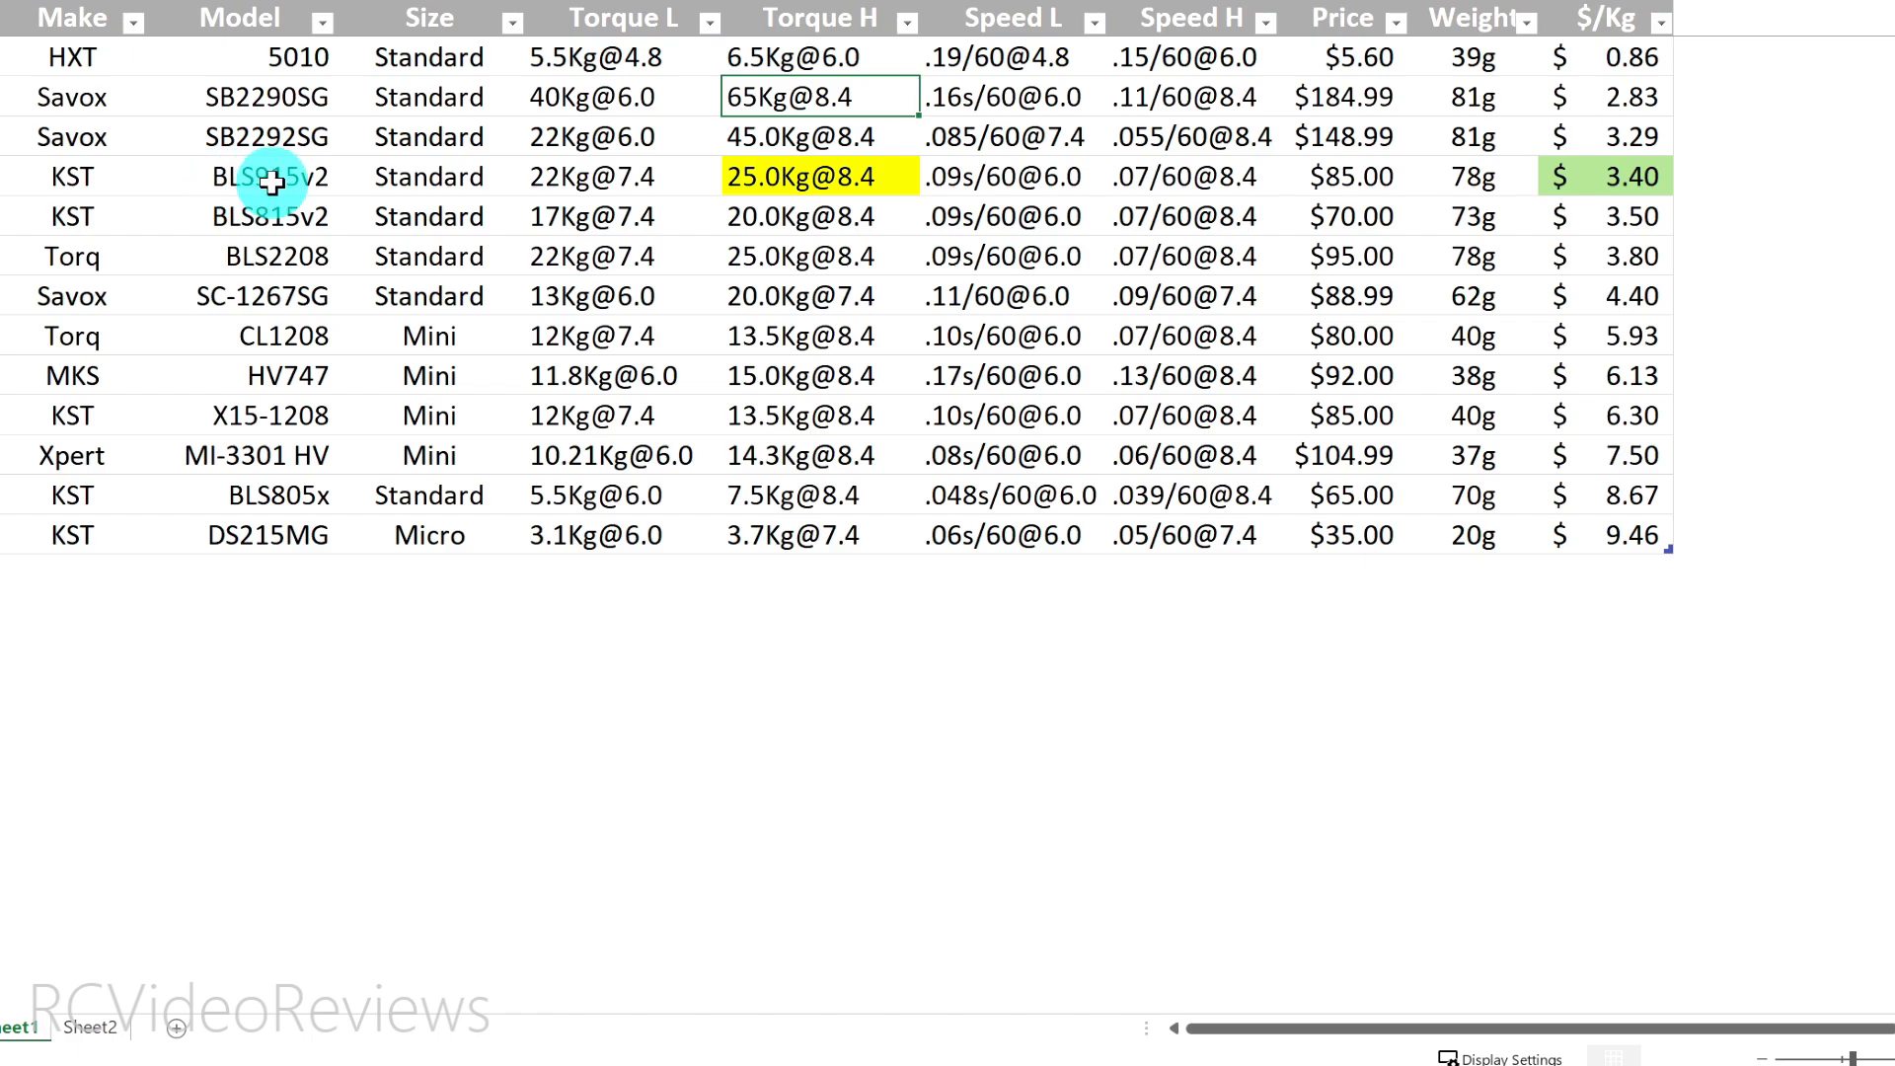
click(1627, 175)
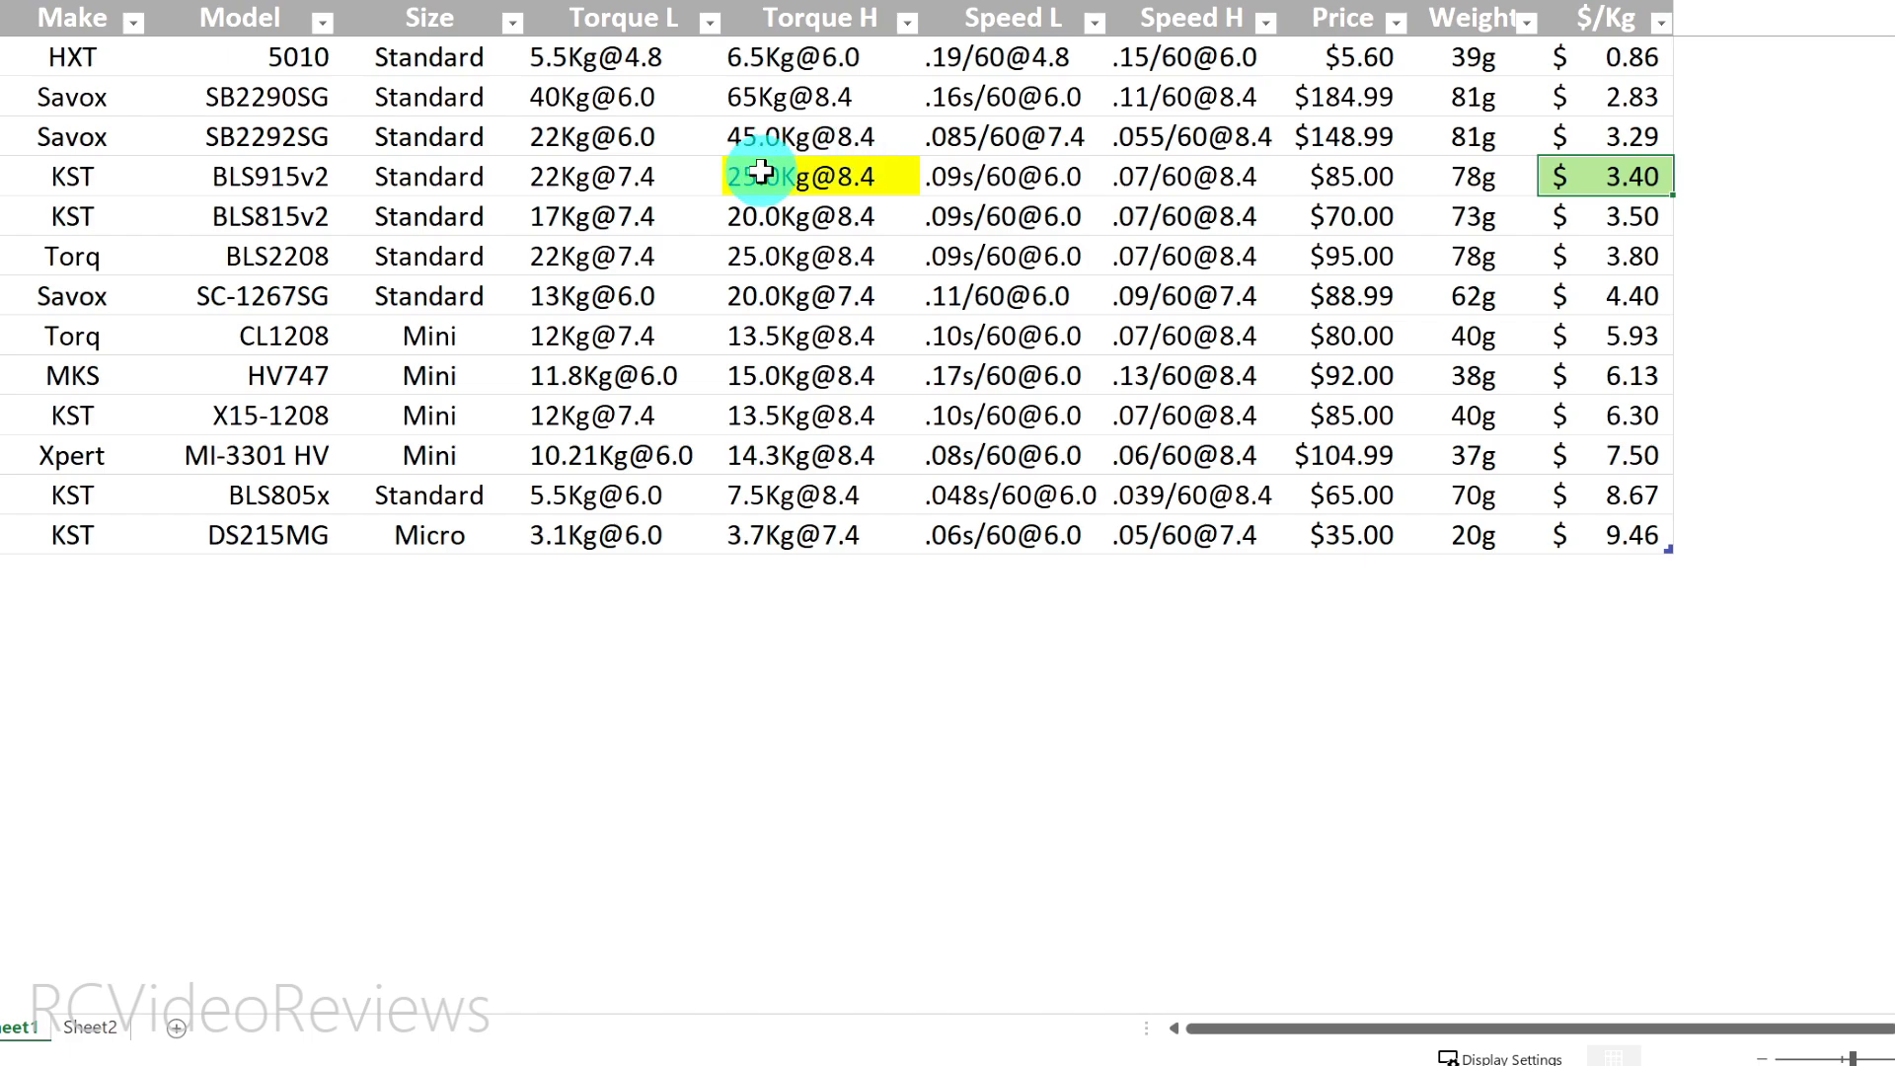
click(1348, 176)
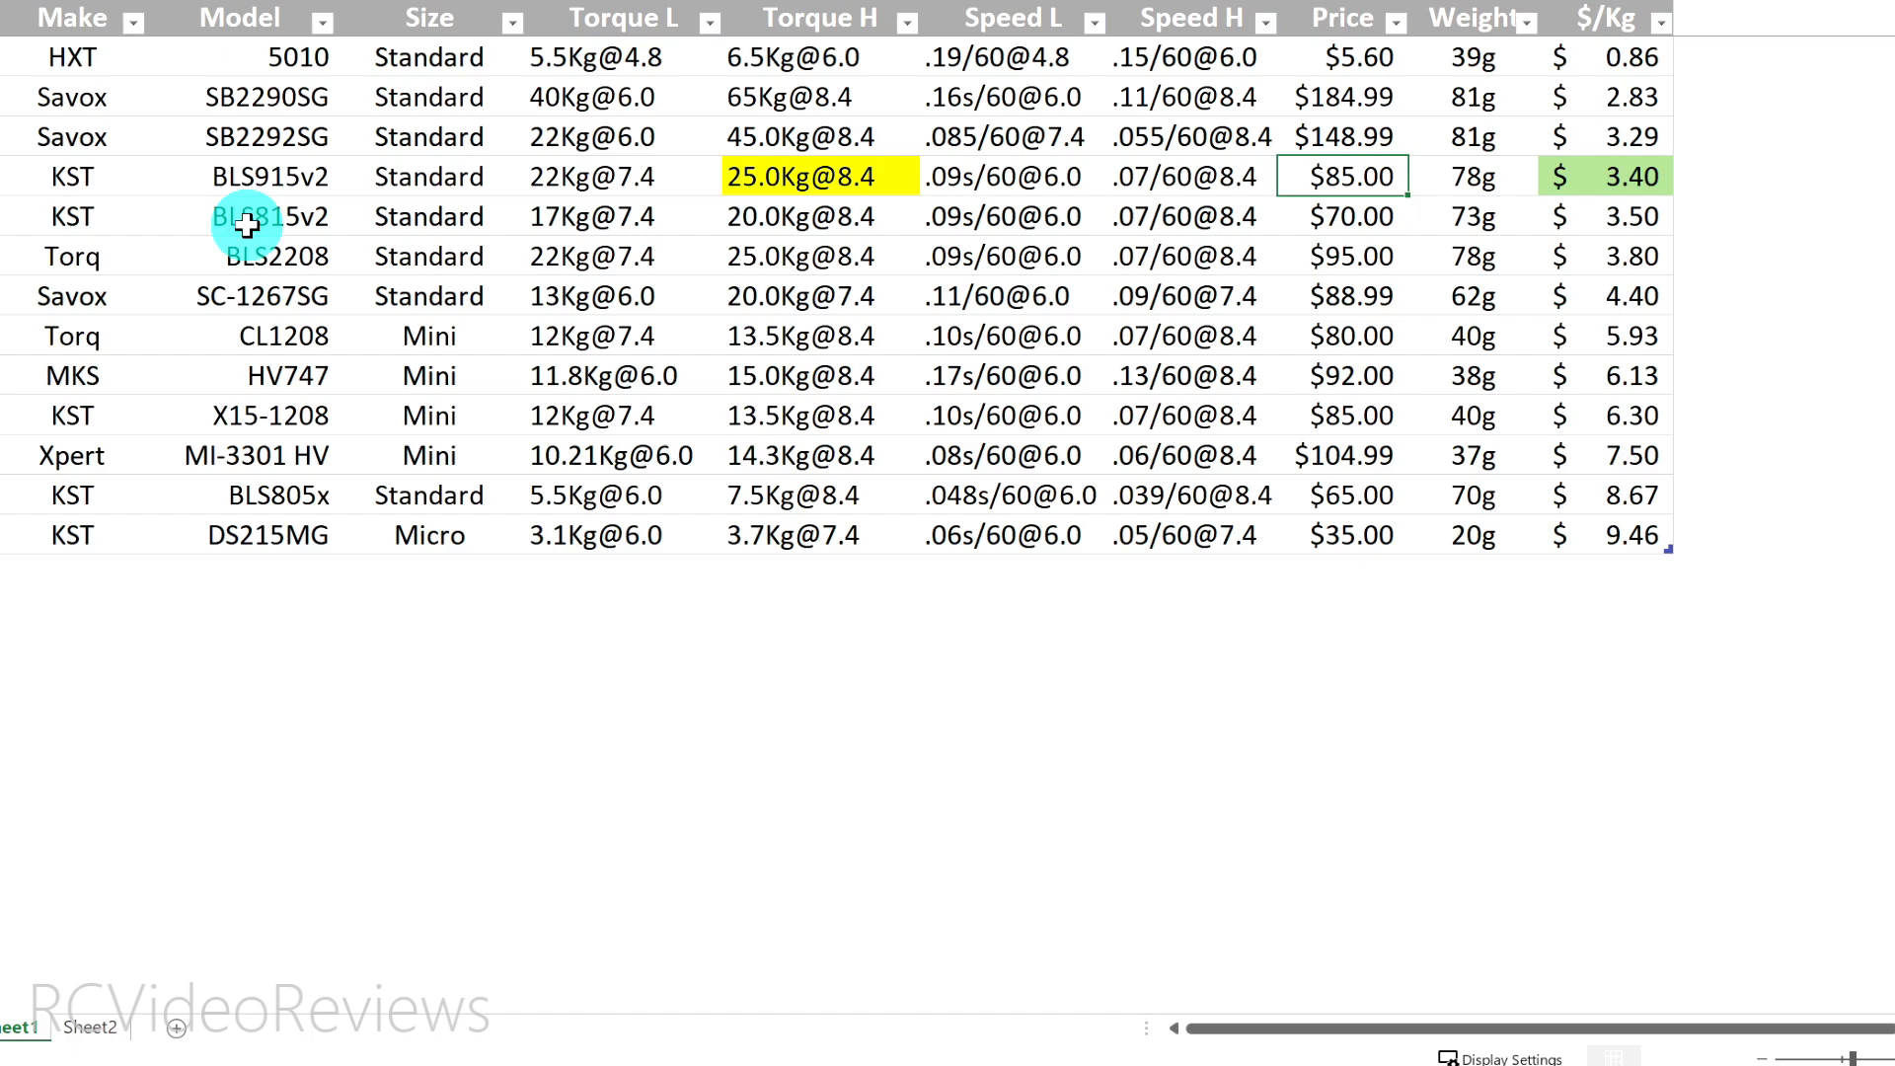
click(770, 220)
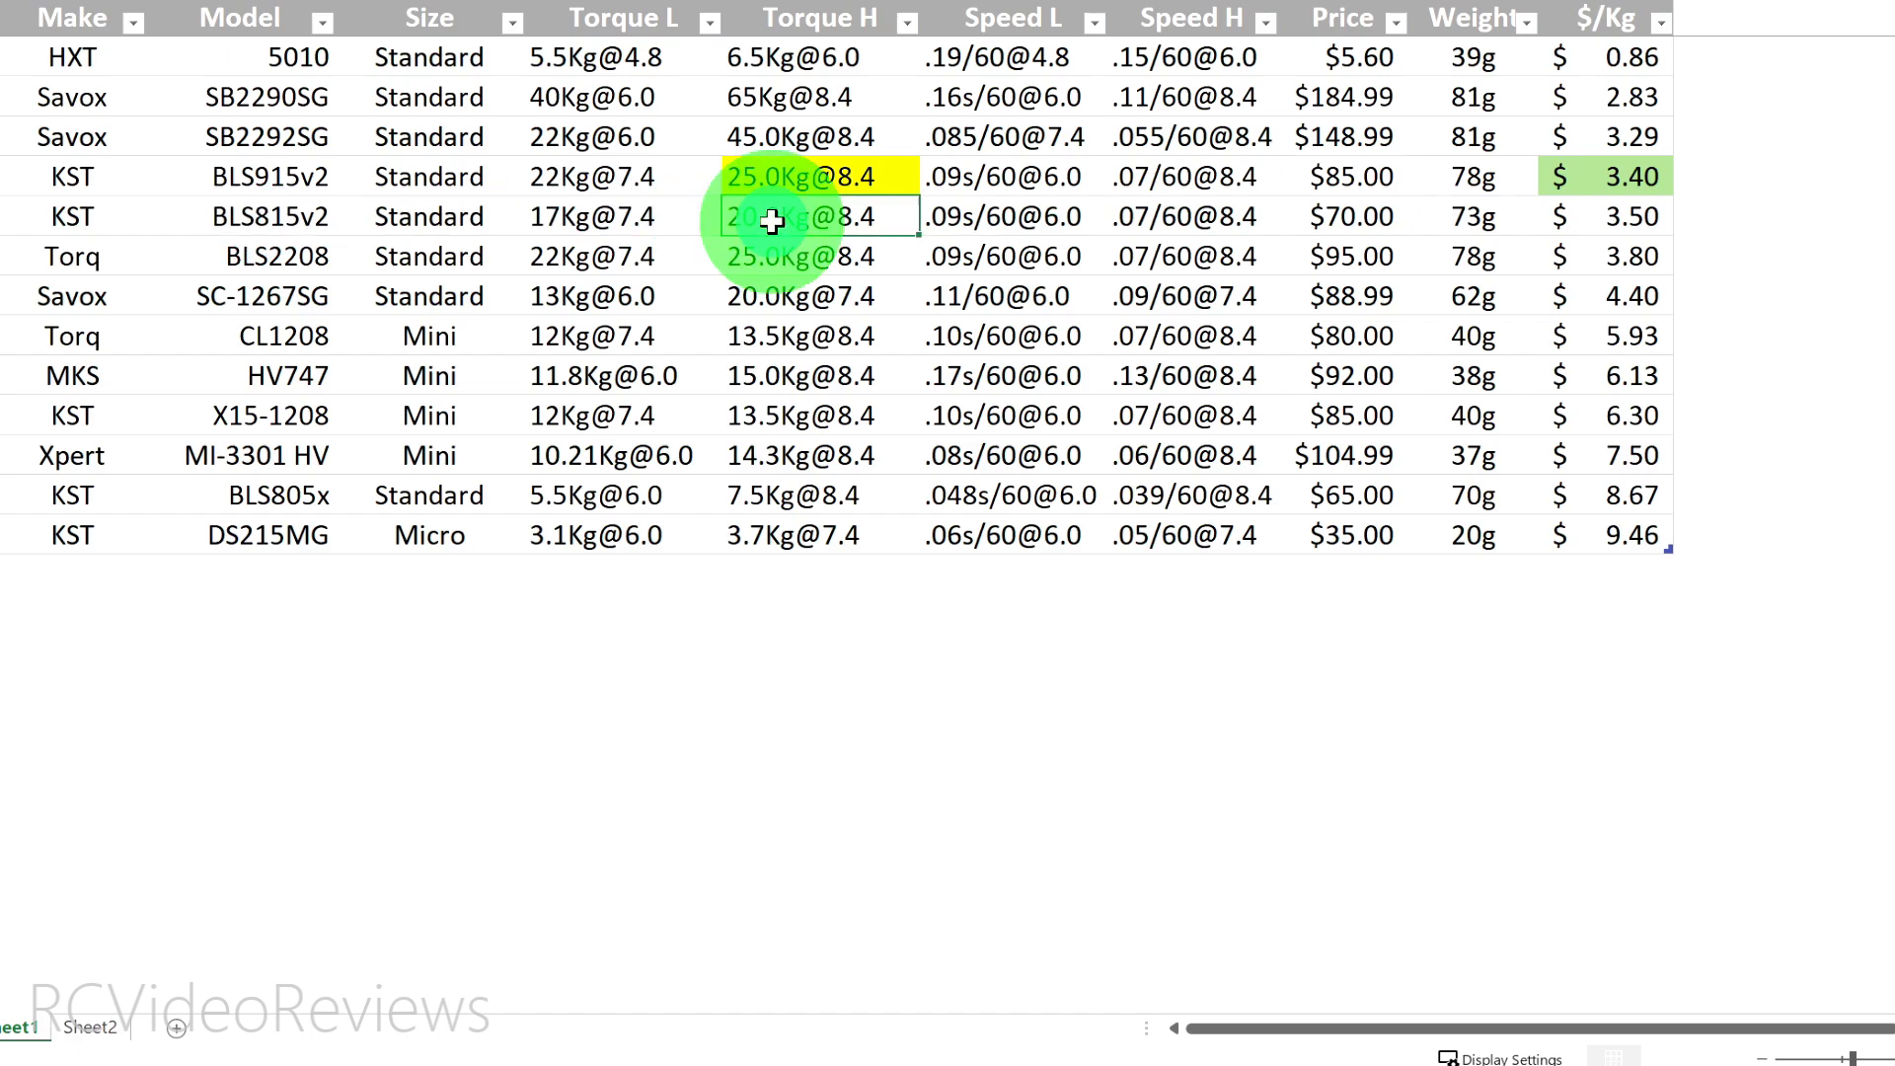
click(1629, 217)
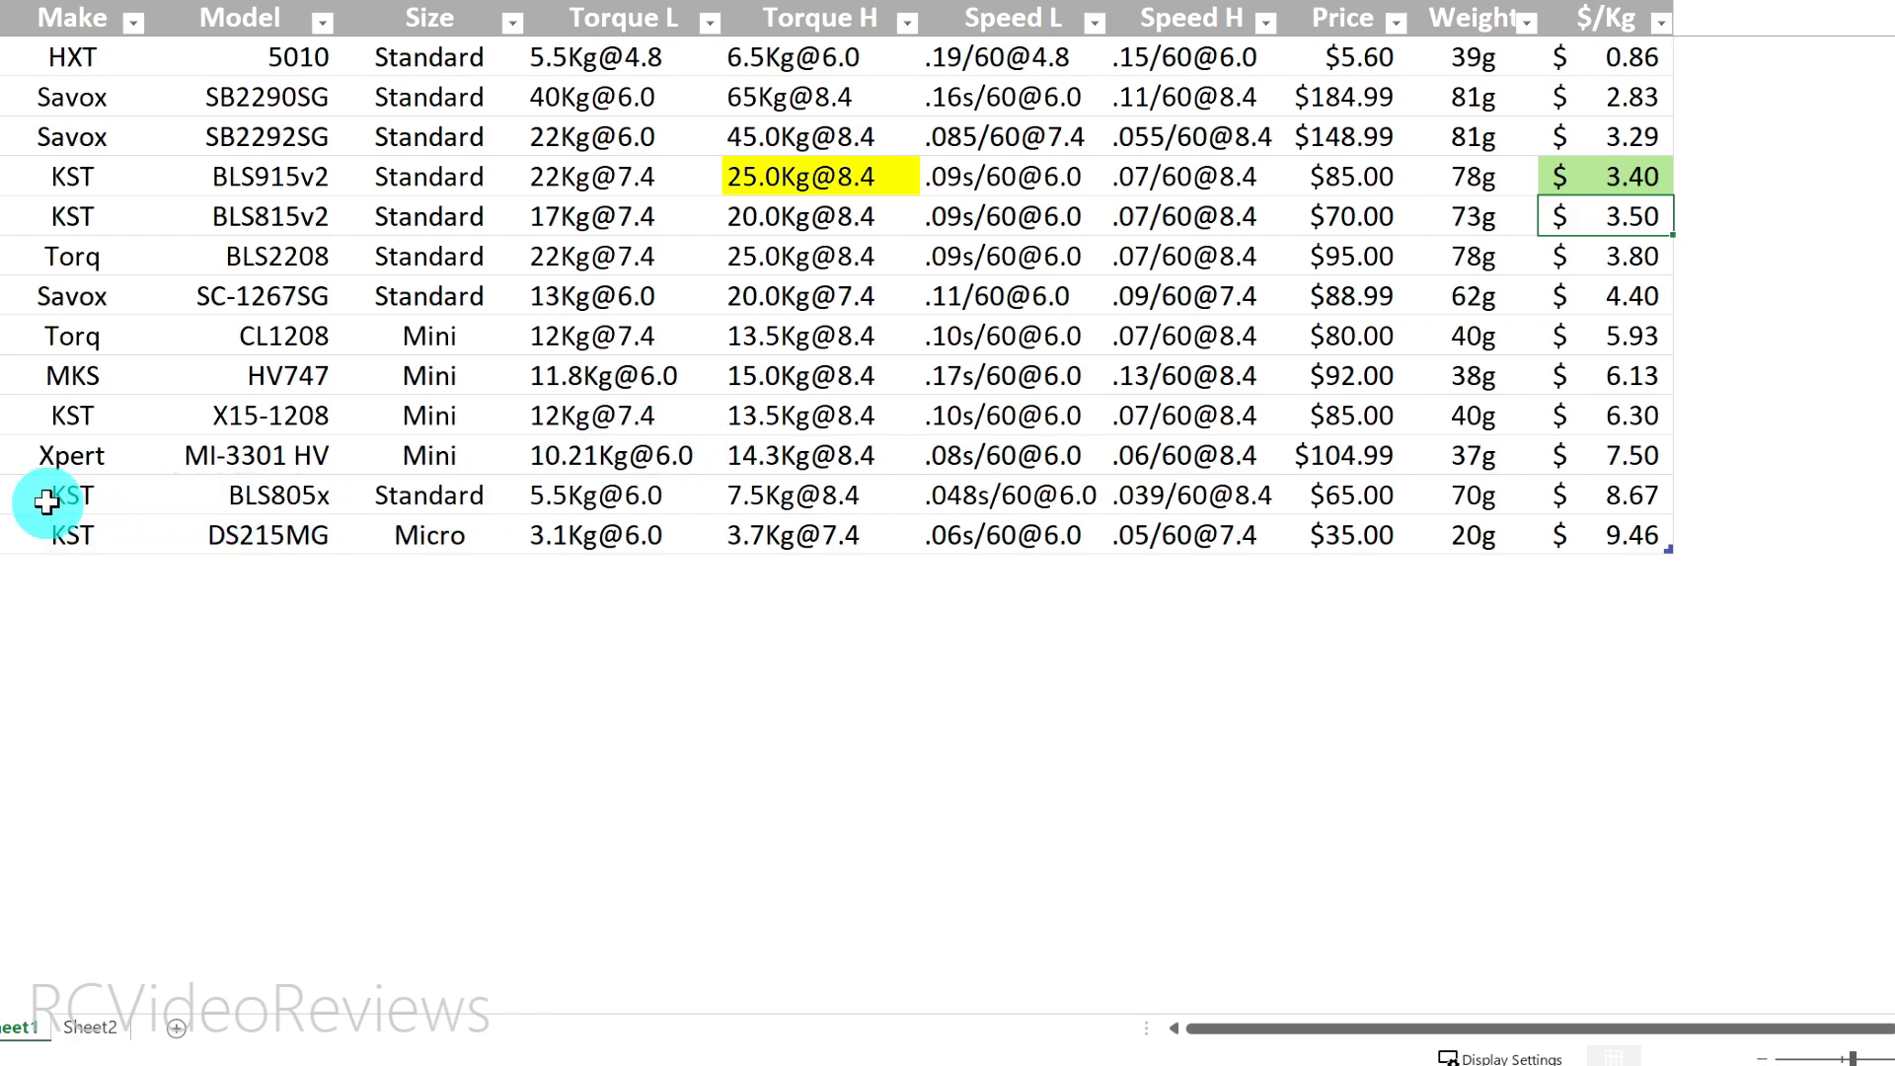
drag(42, 498, 1748, 490)
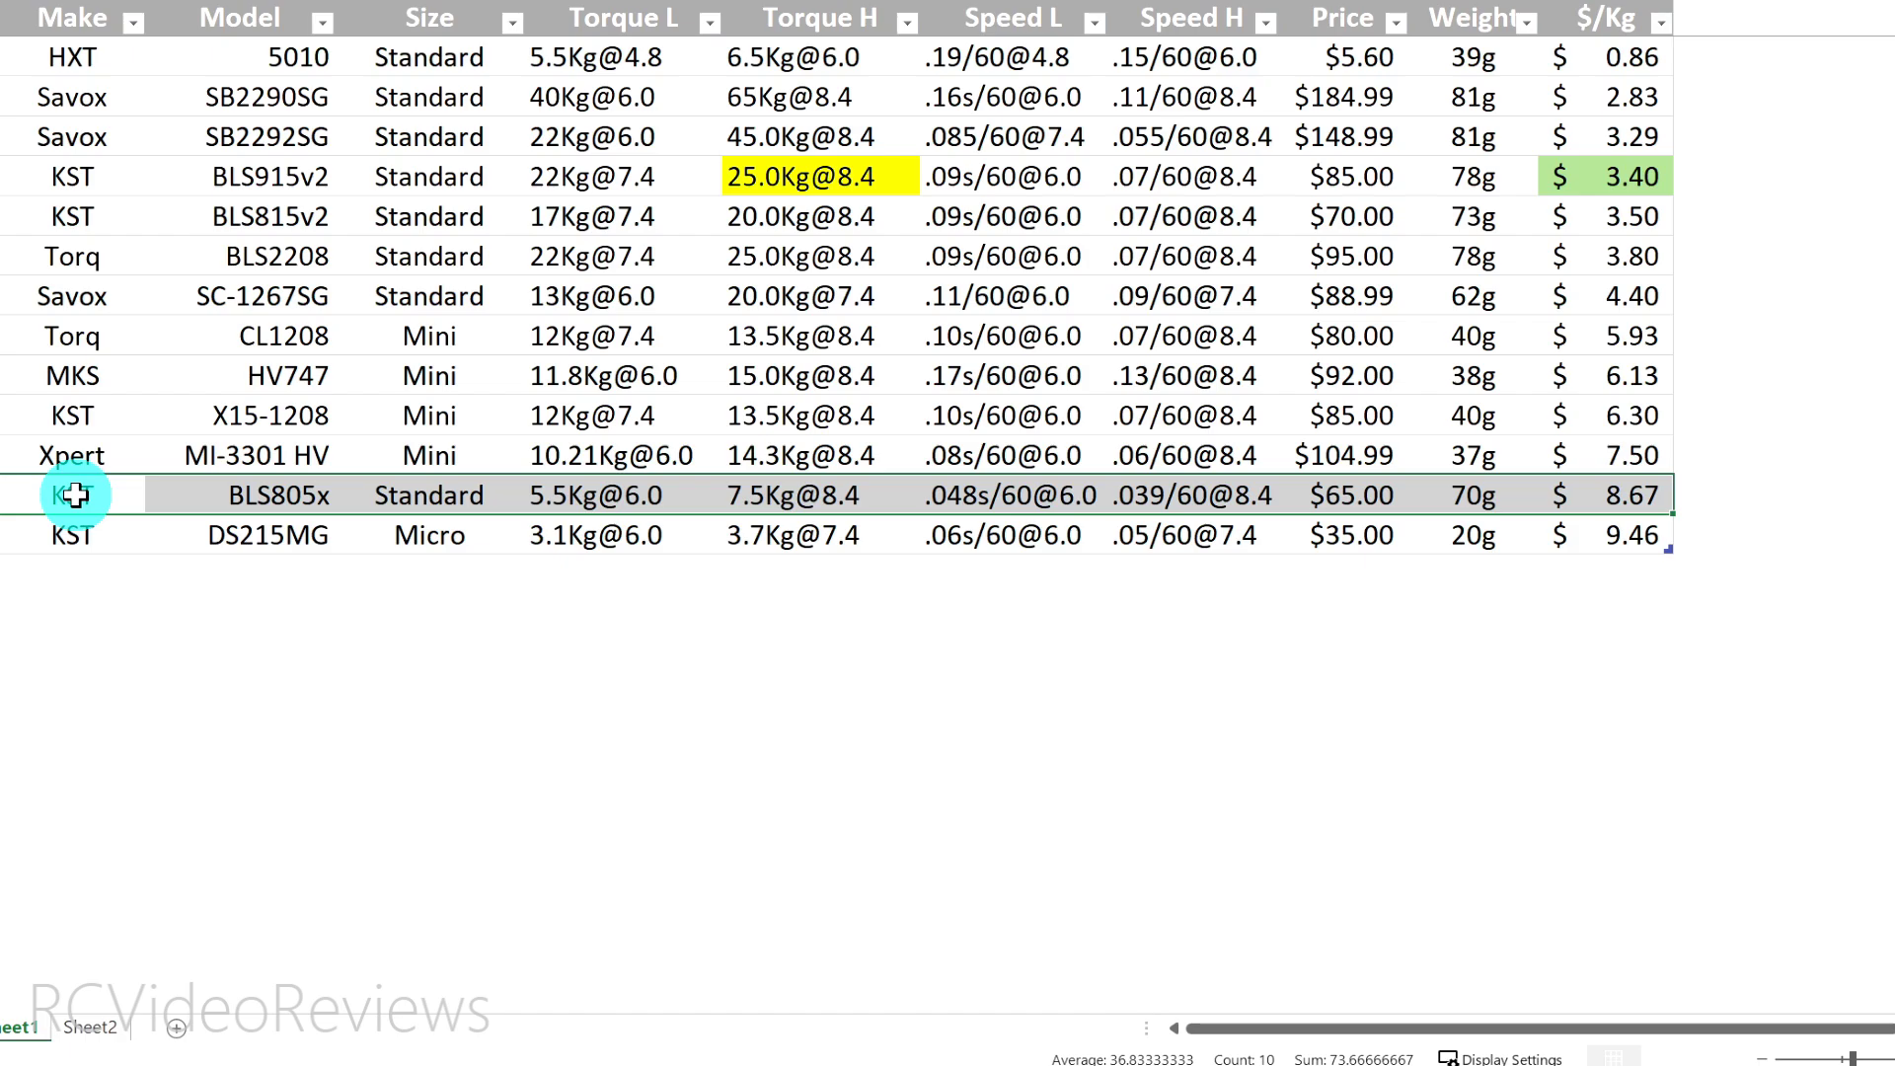
click(1606, 494)
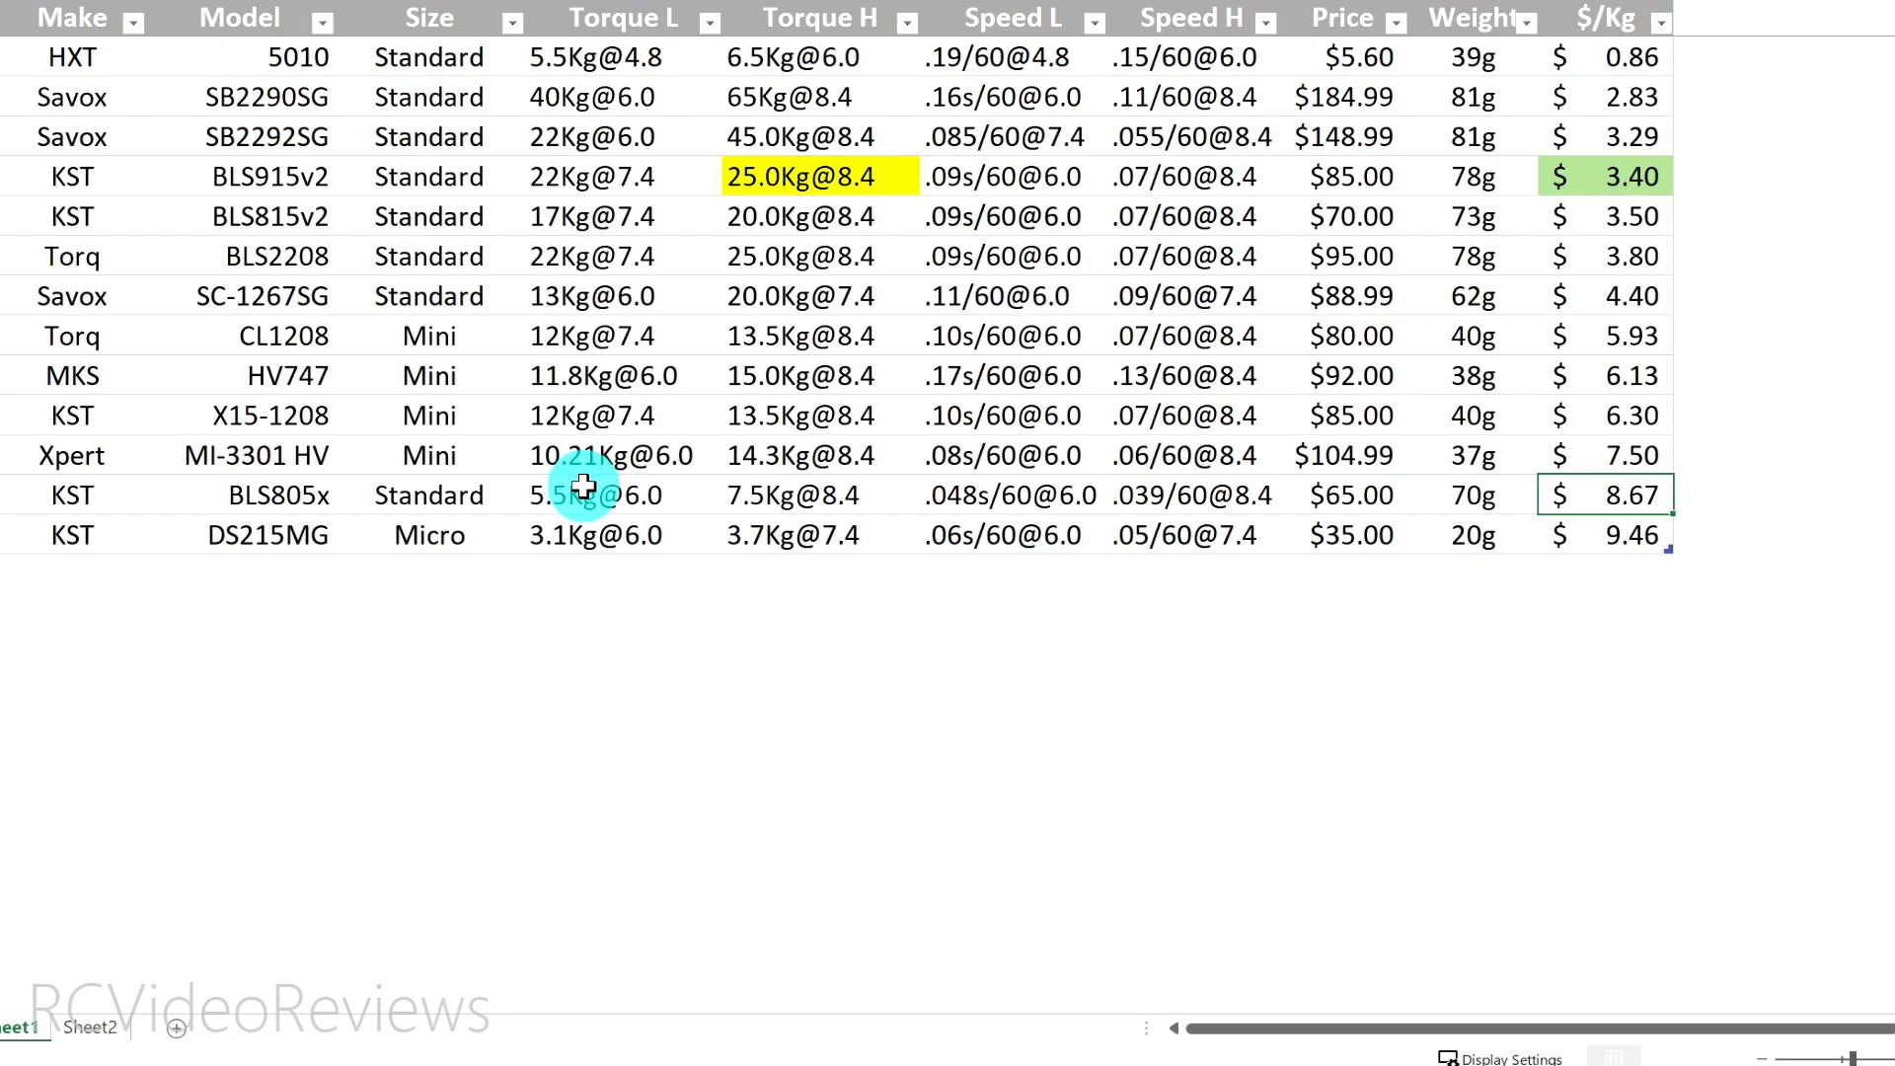
click(752, 495)
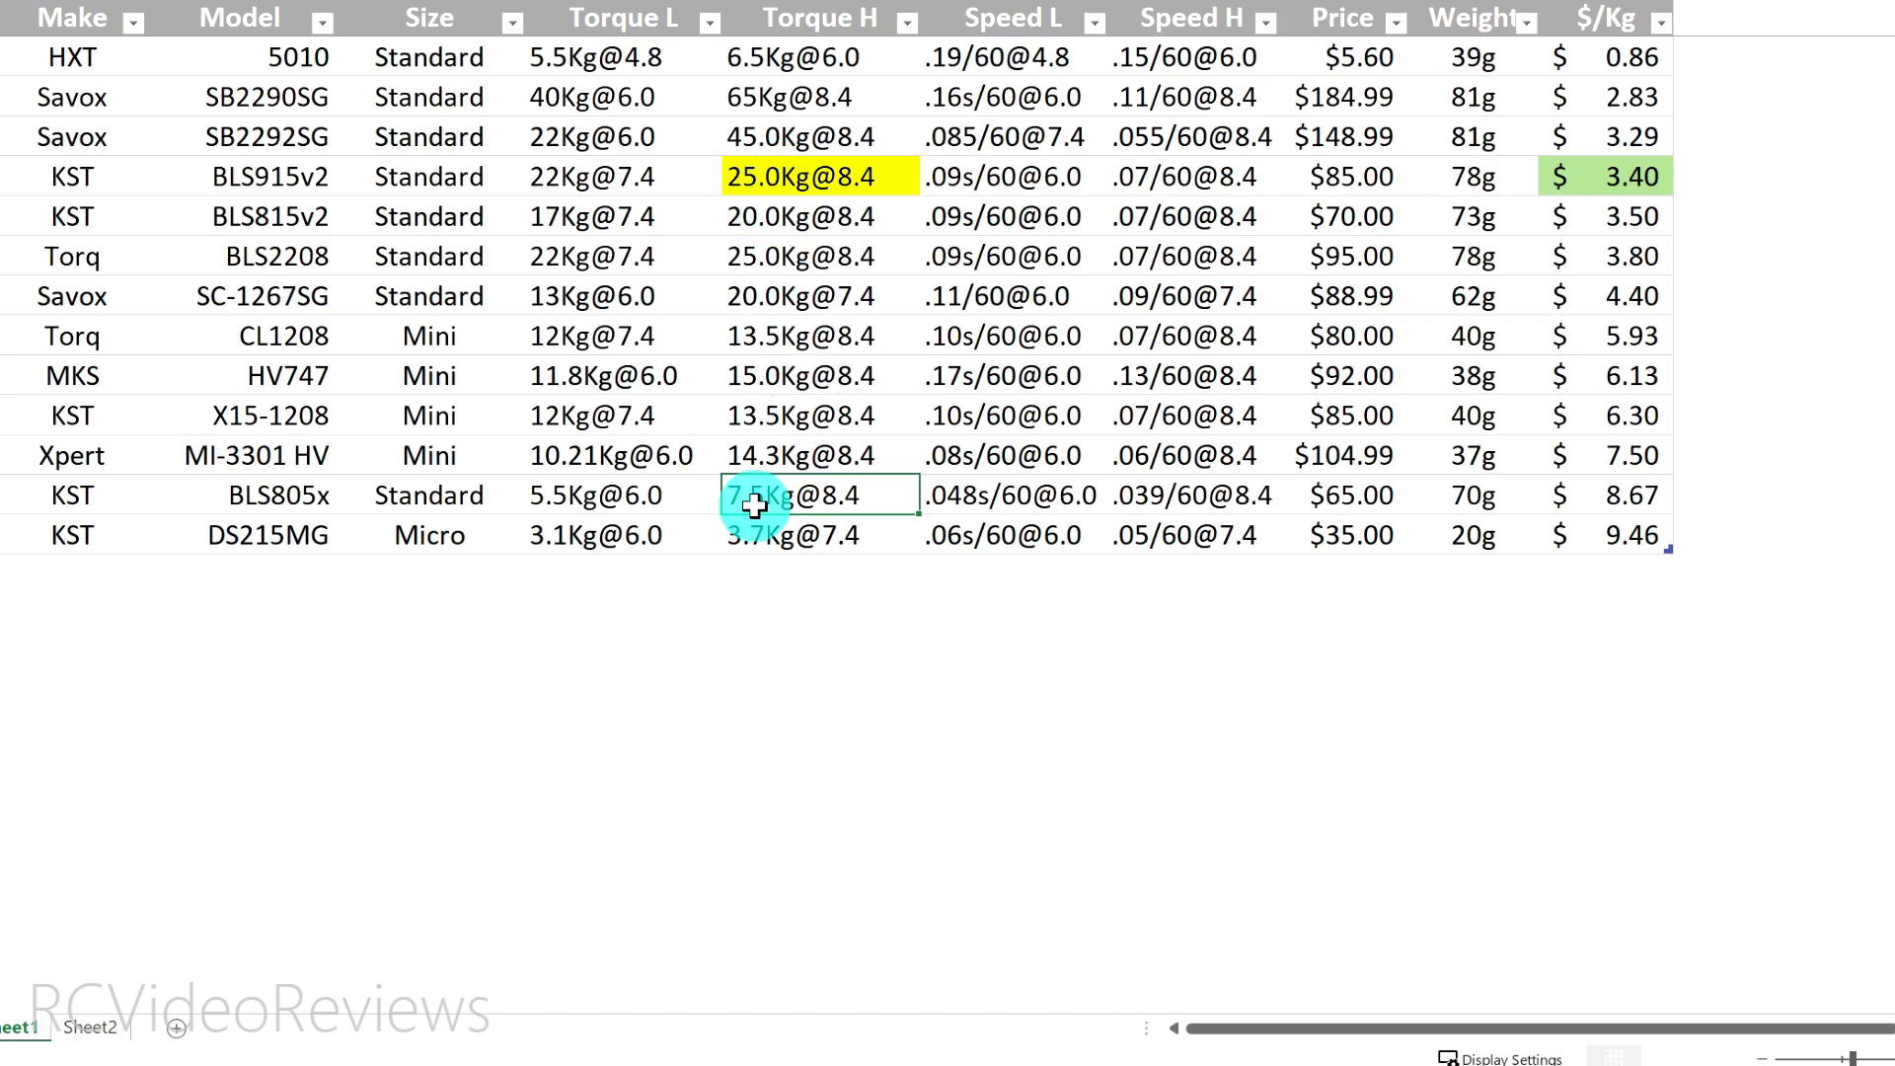
click(1151, 506)
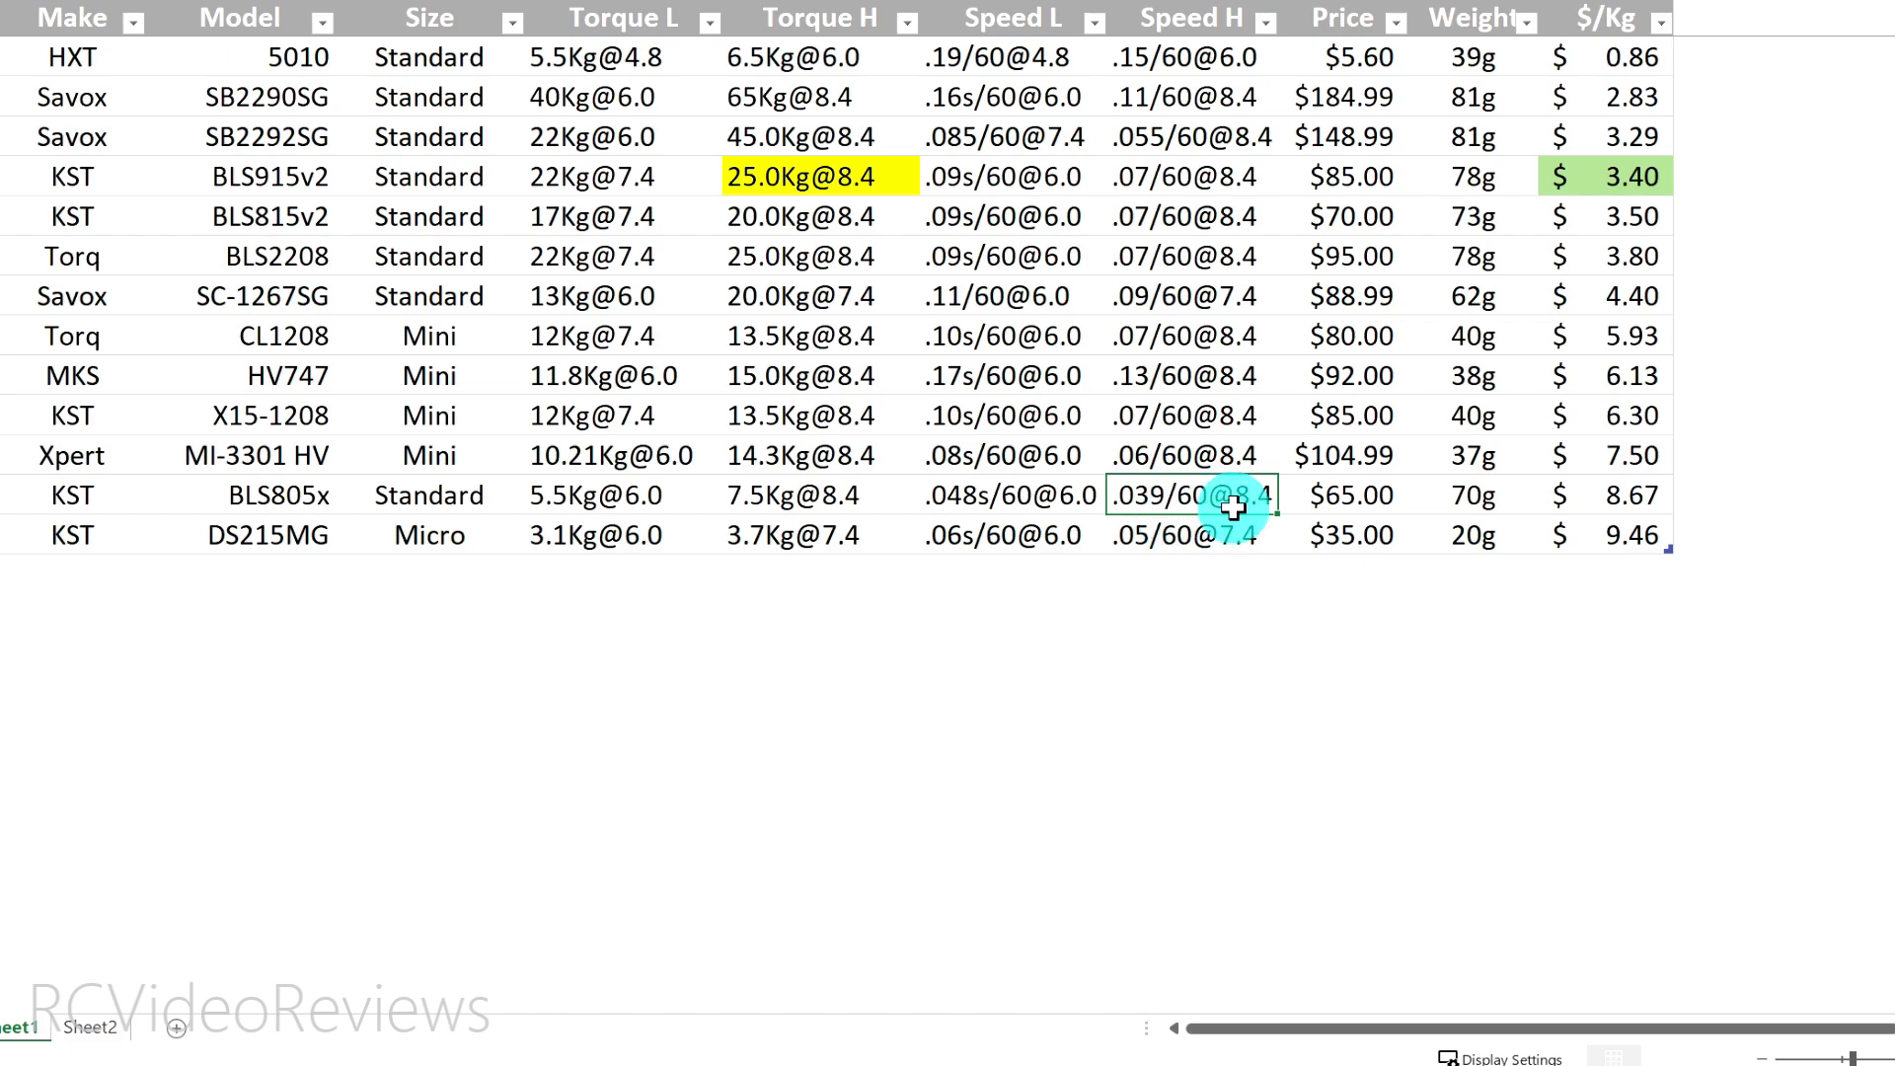
click(1153, 177)
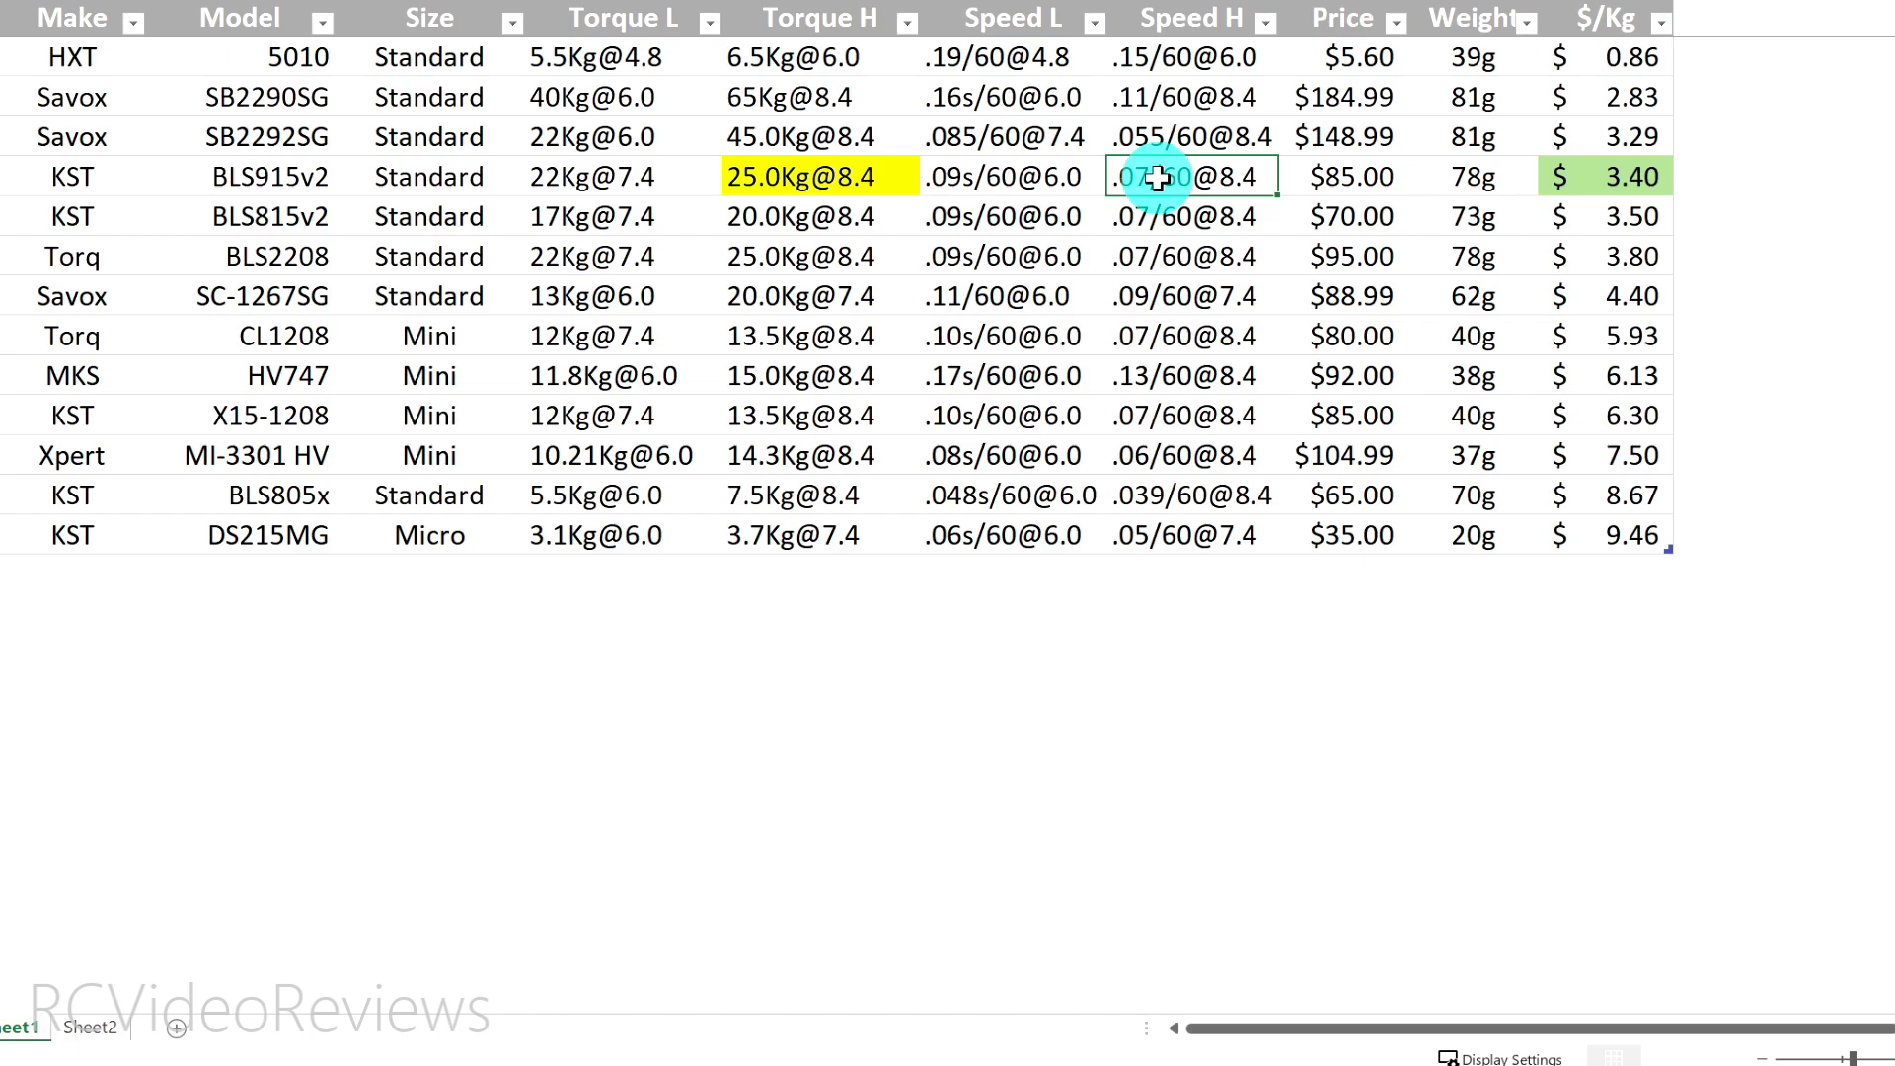
drag(277, 496, 613, 495)
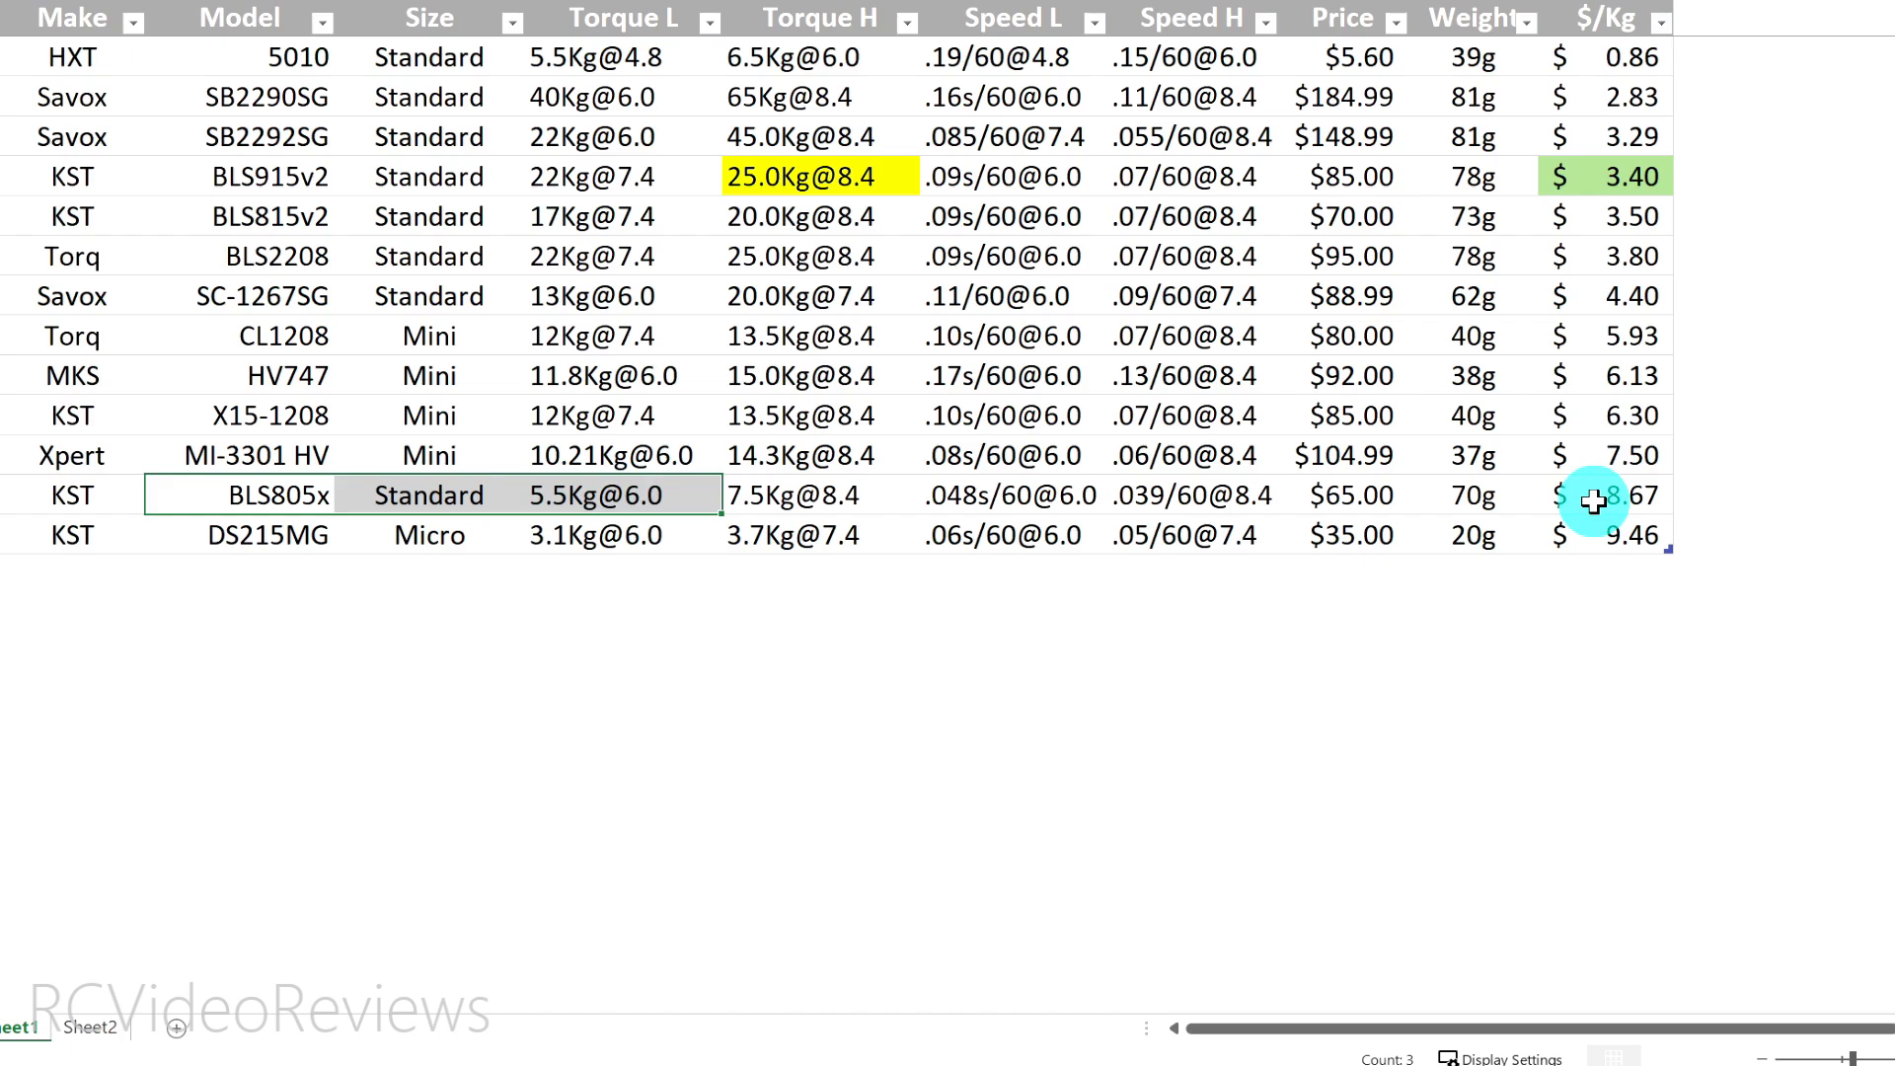
click(1594, 501)
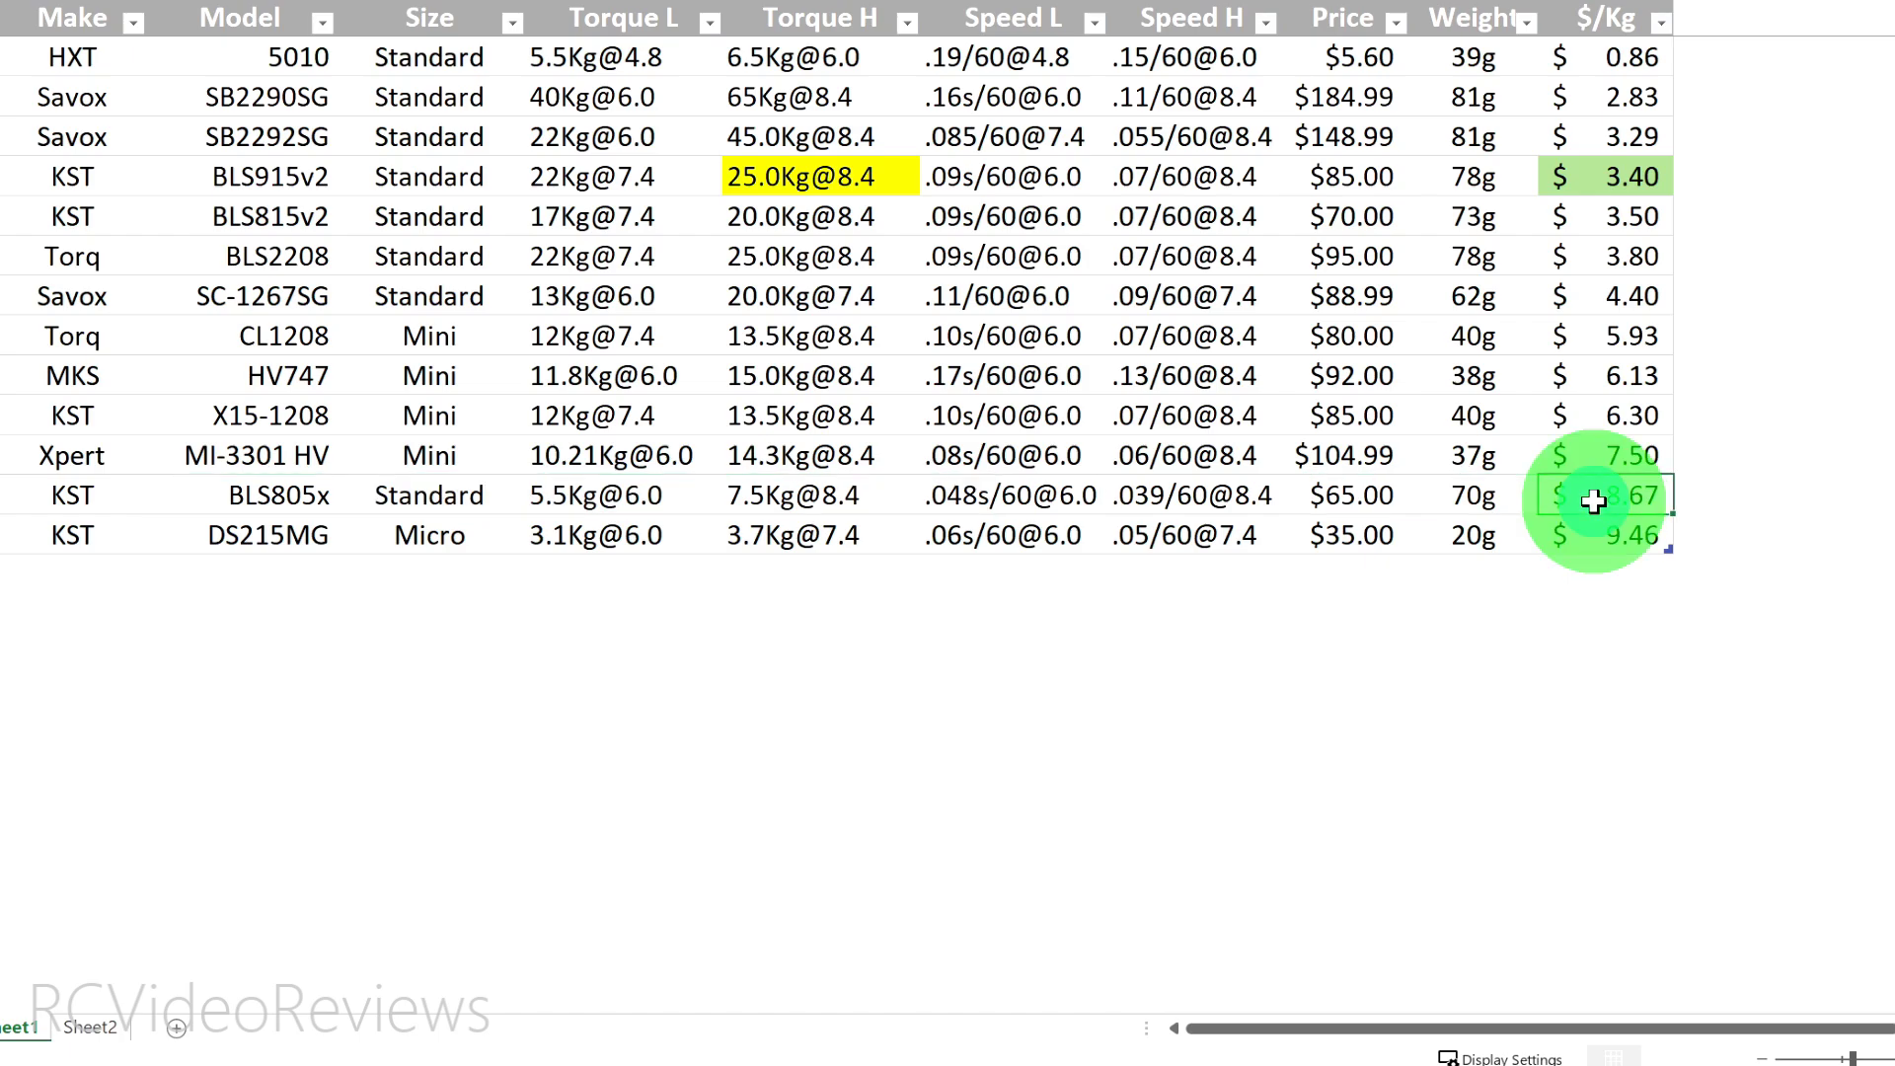
click(1151, 493)
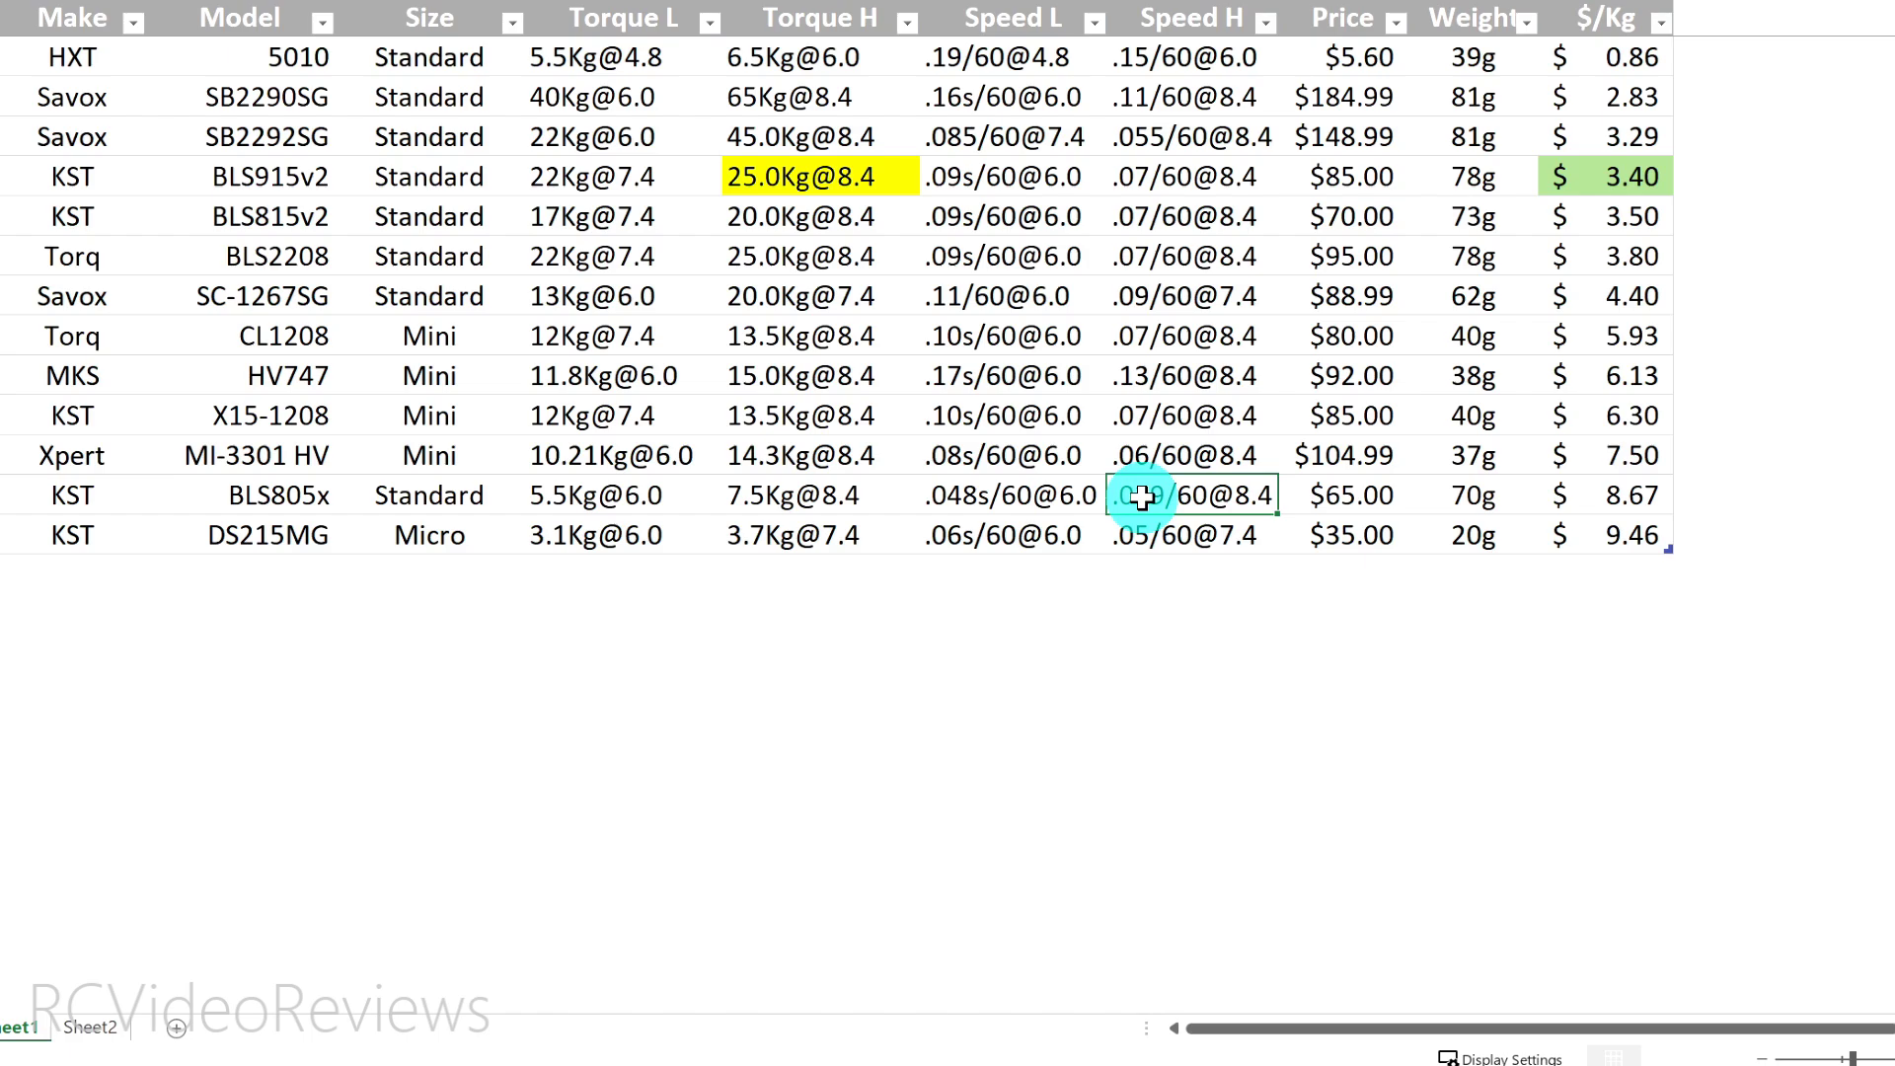
click(774, 497)
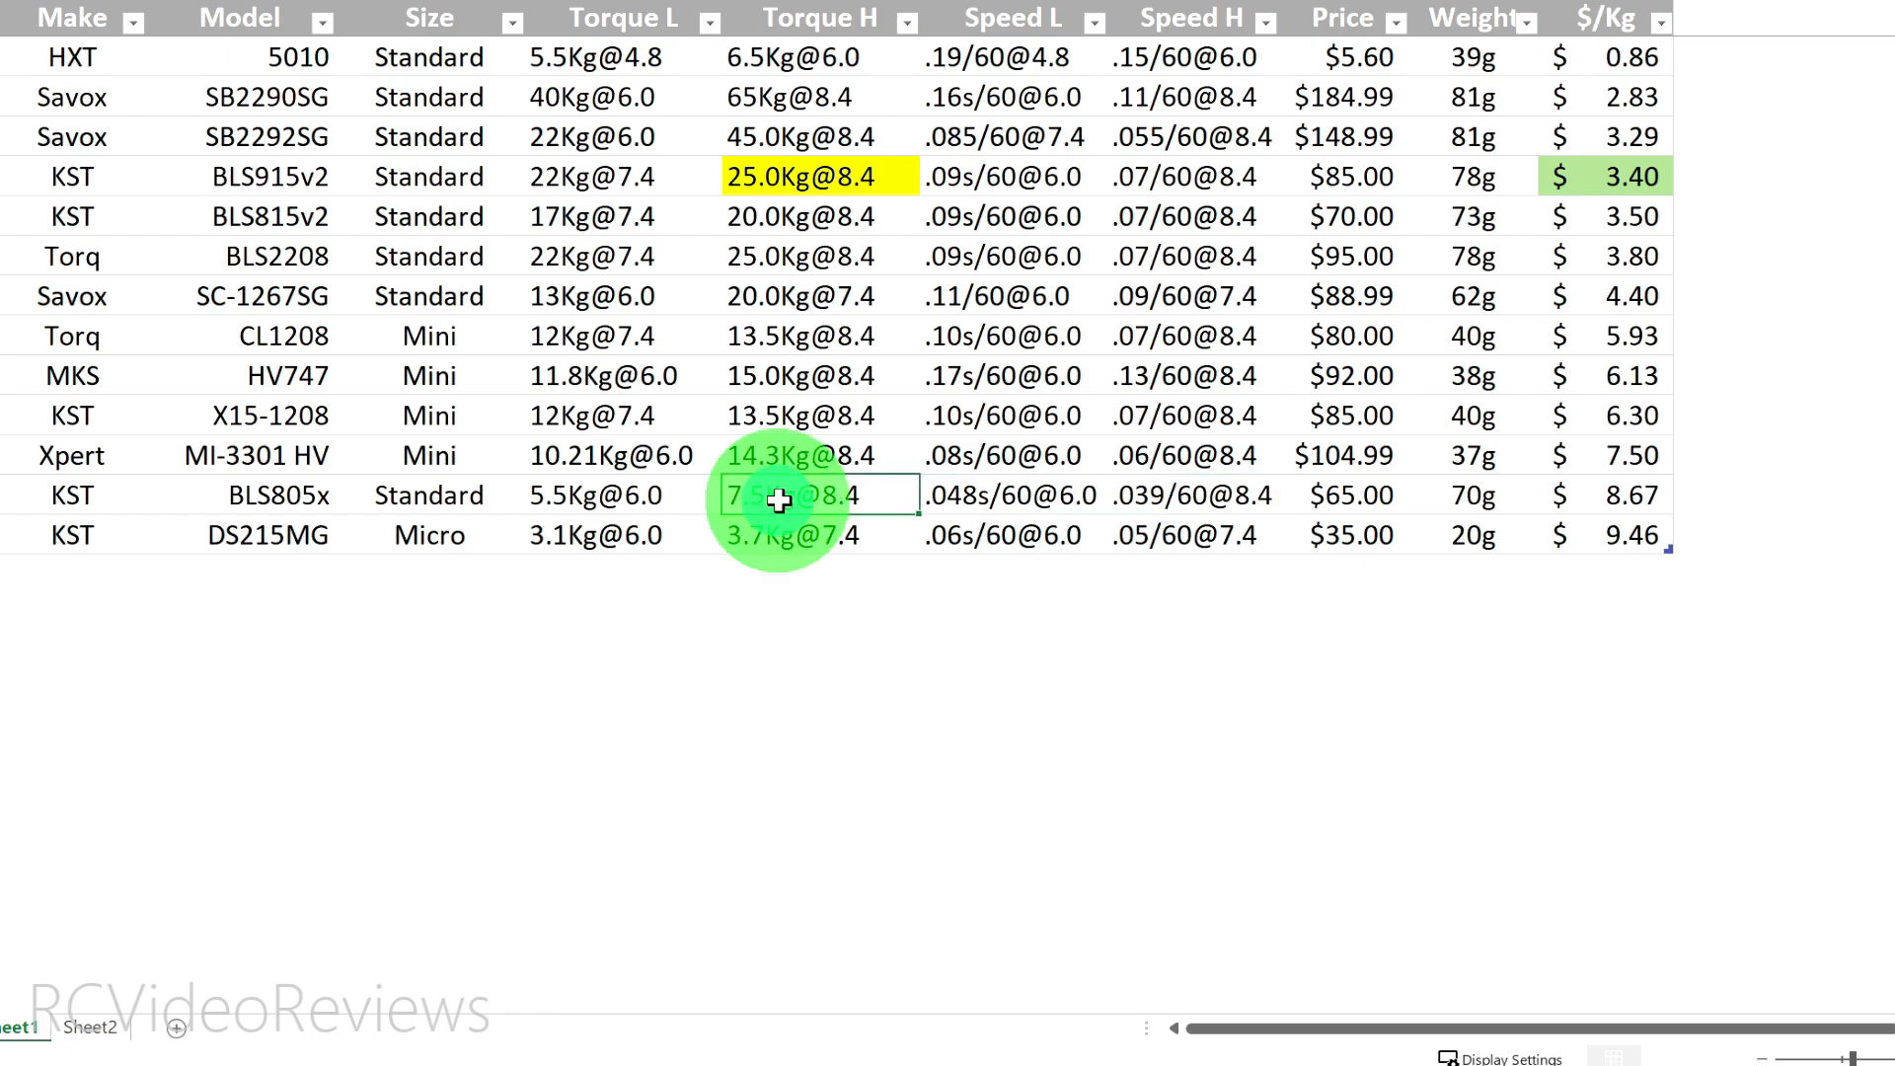
click(1135, 496)
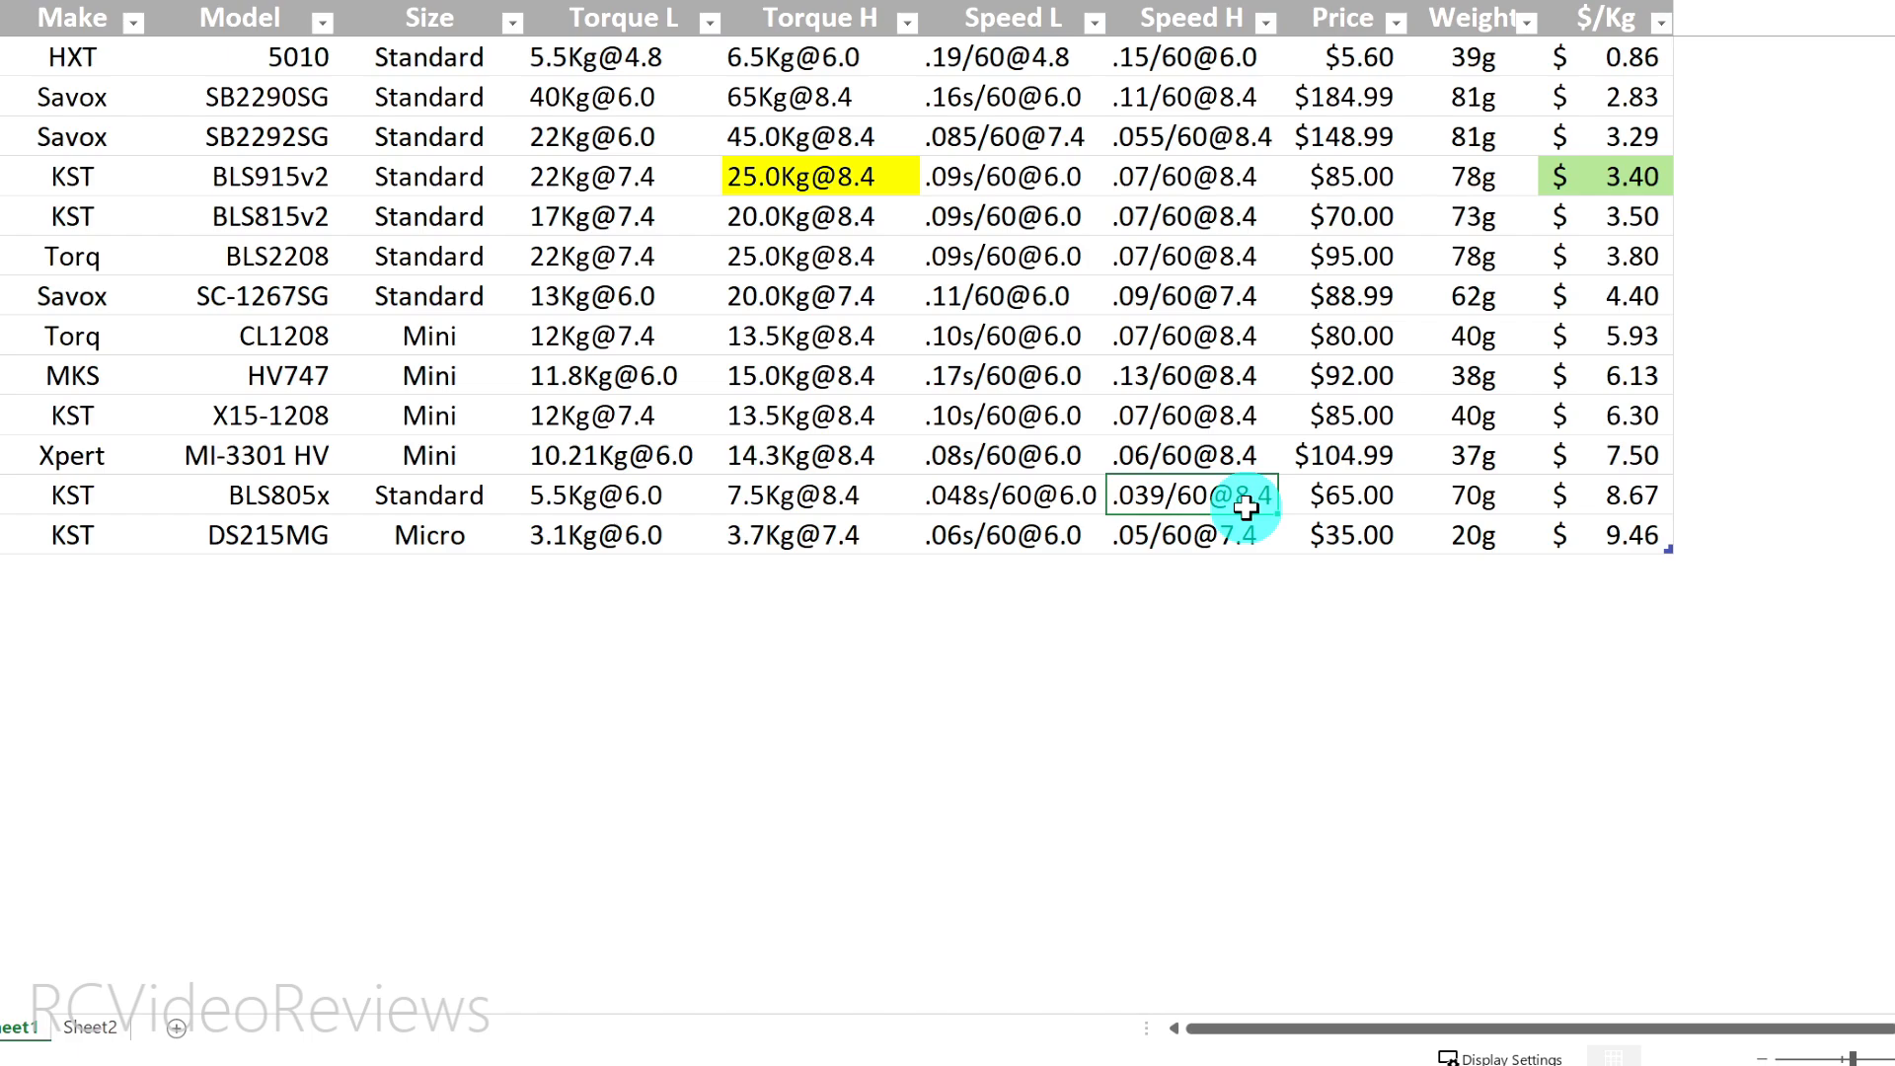
Highlight the KST BLS915v2 row from its make through its 3.40 $/Kg value.
click(1597, 174)
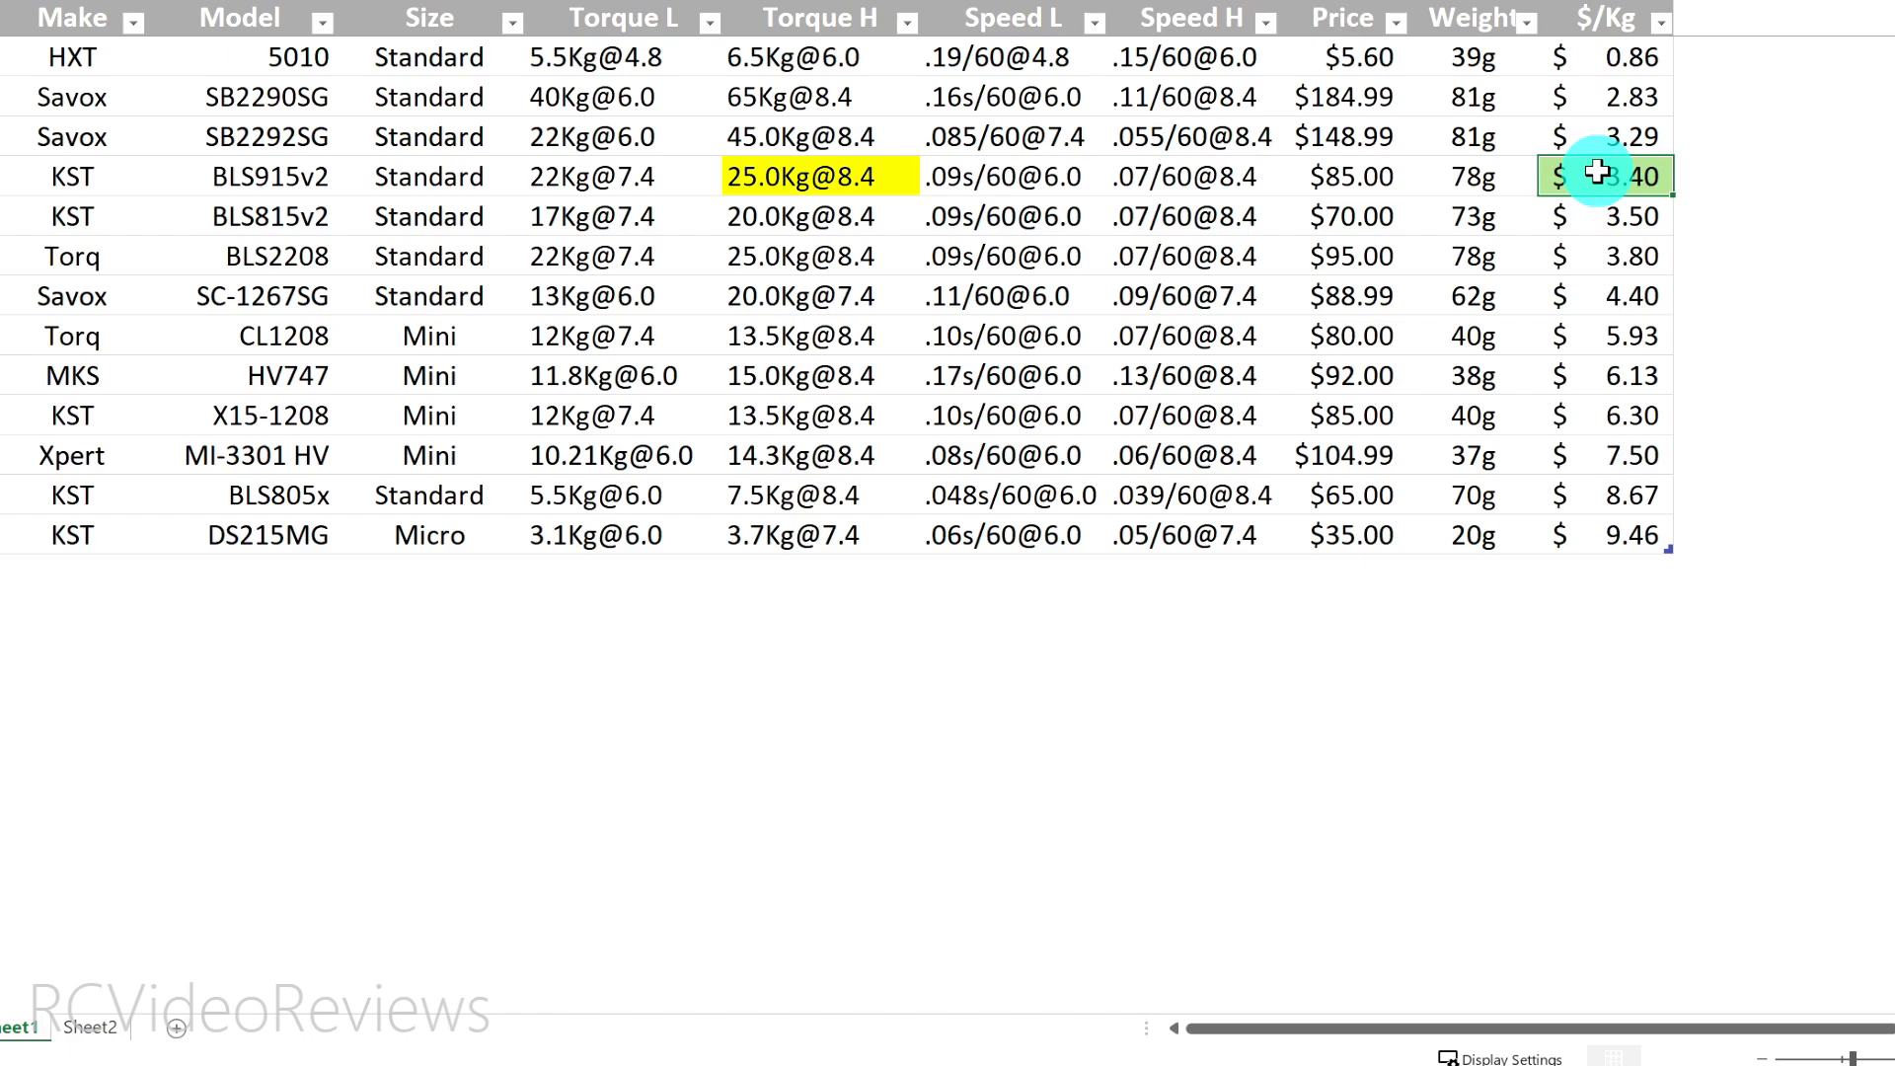
click(76, 174)
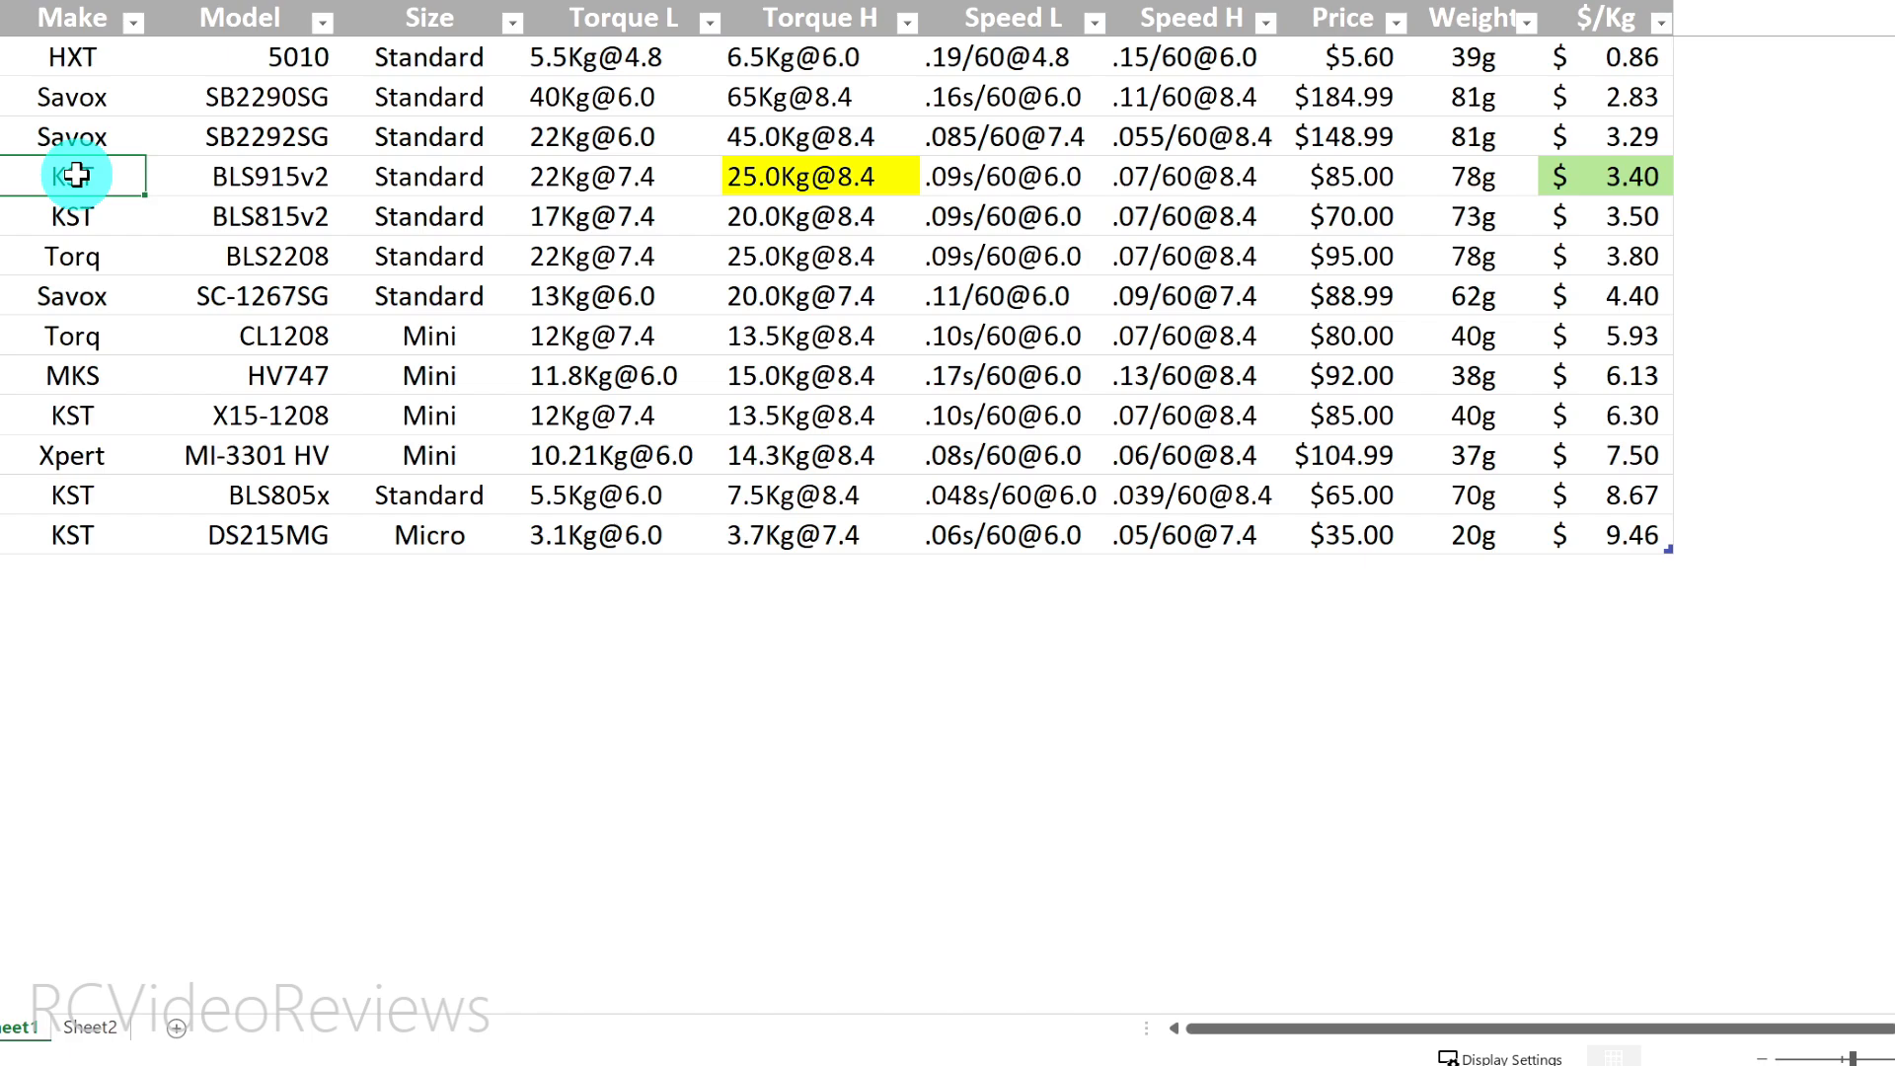
drag(76, 175, 1599, 173)
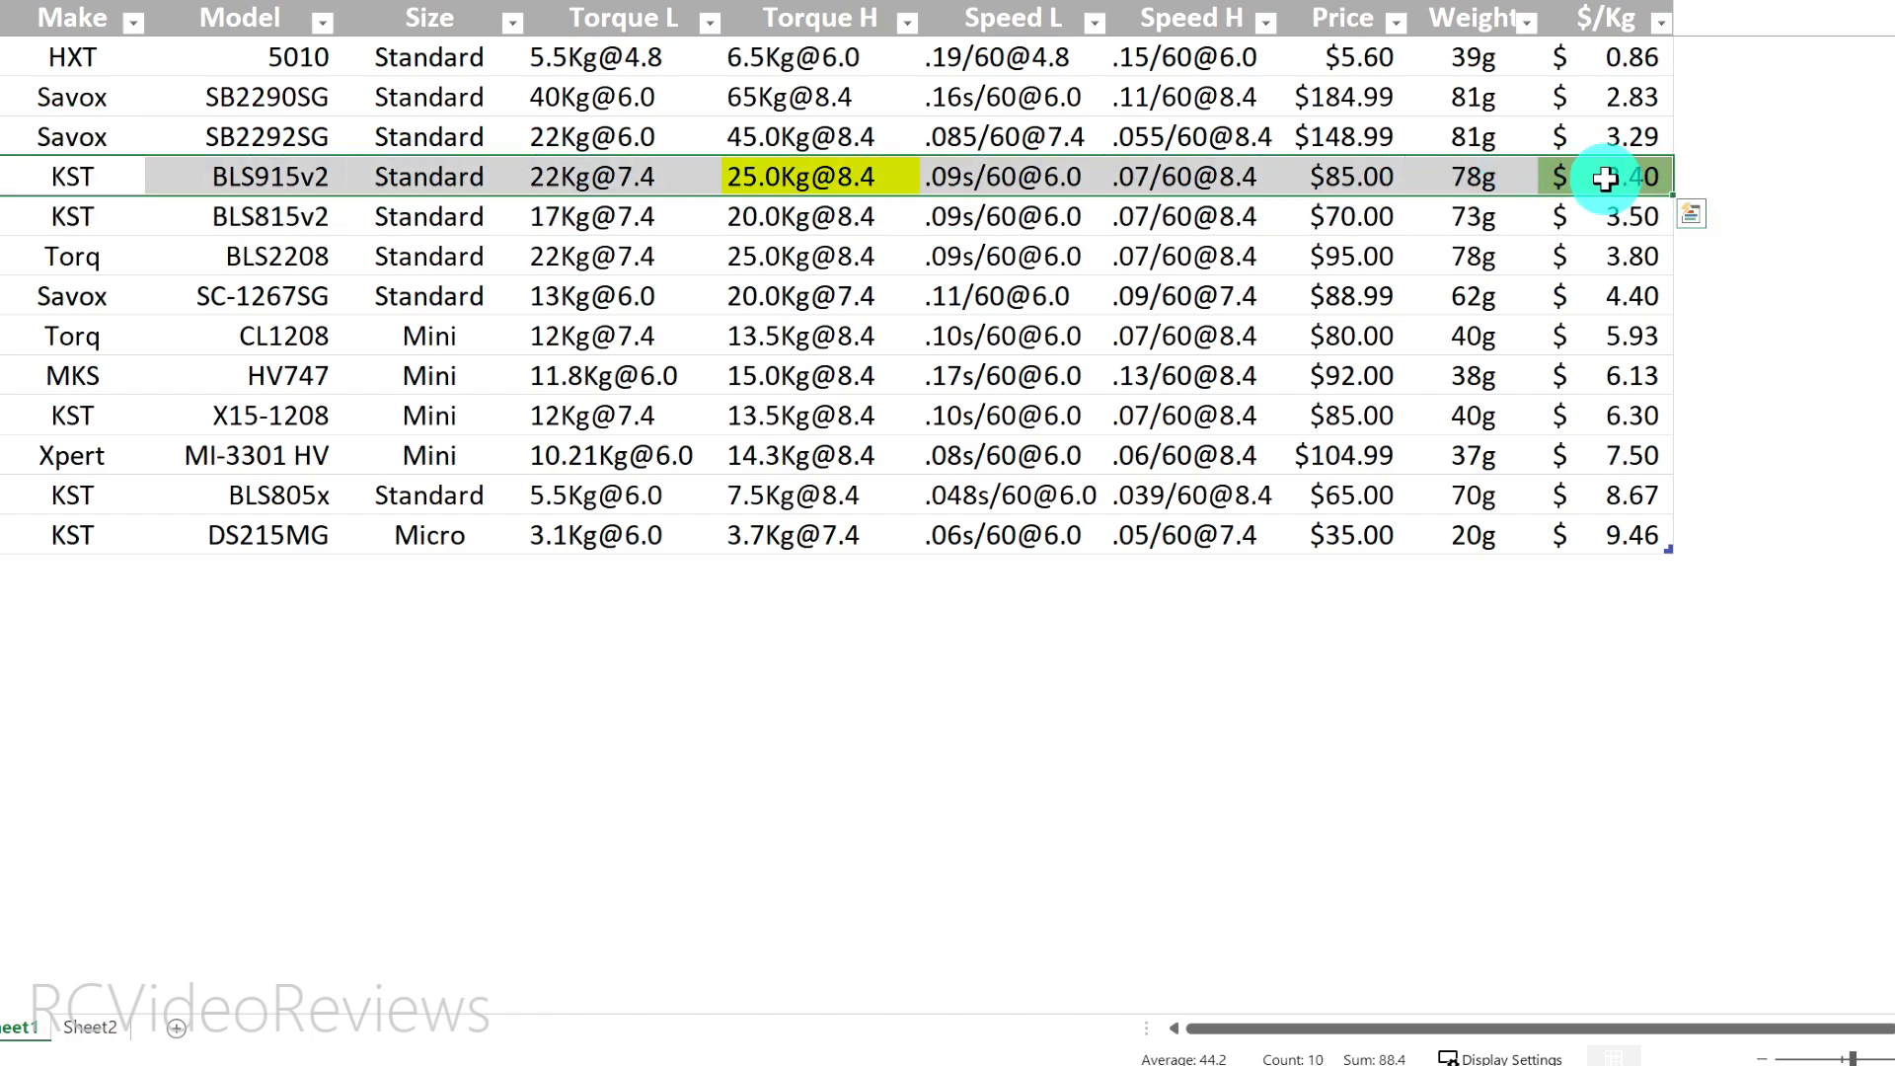